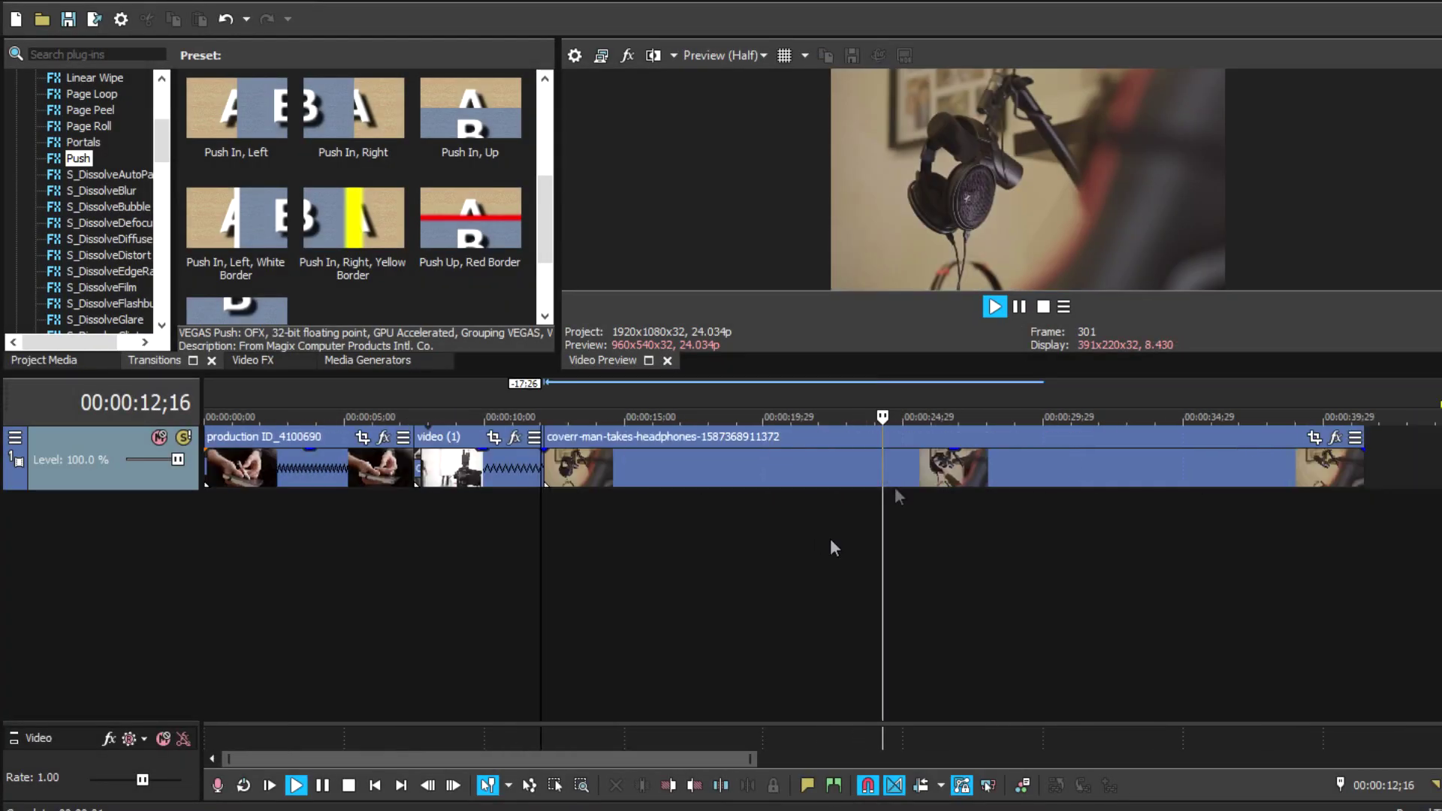
# Step: Trim the headphones clip's start to the playhead and slide it left against video (1)
pyautogui.click(901, 472)
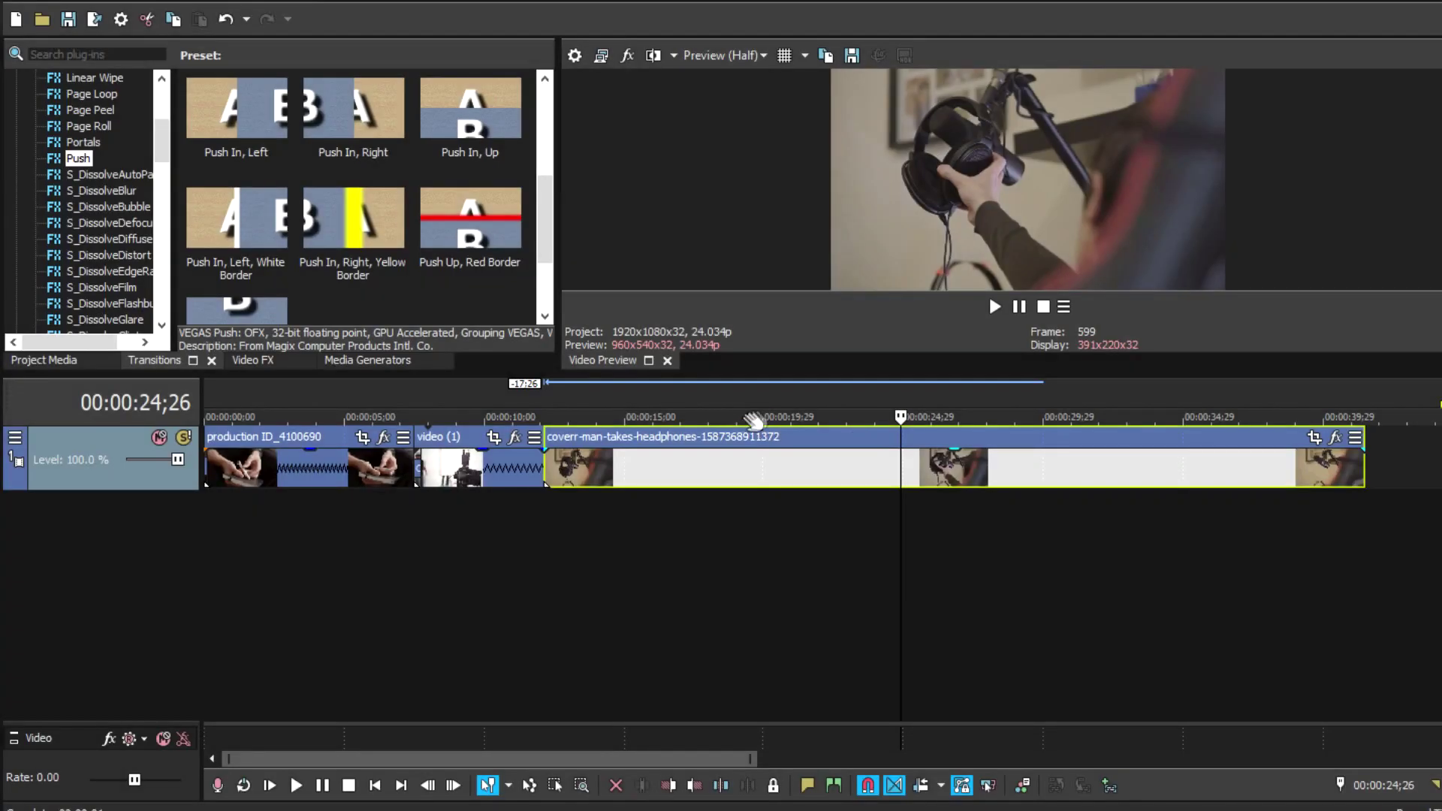
pyautogui.click(755, 397)
pyautogui.click(709, 396)
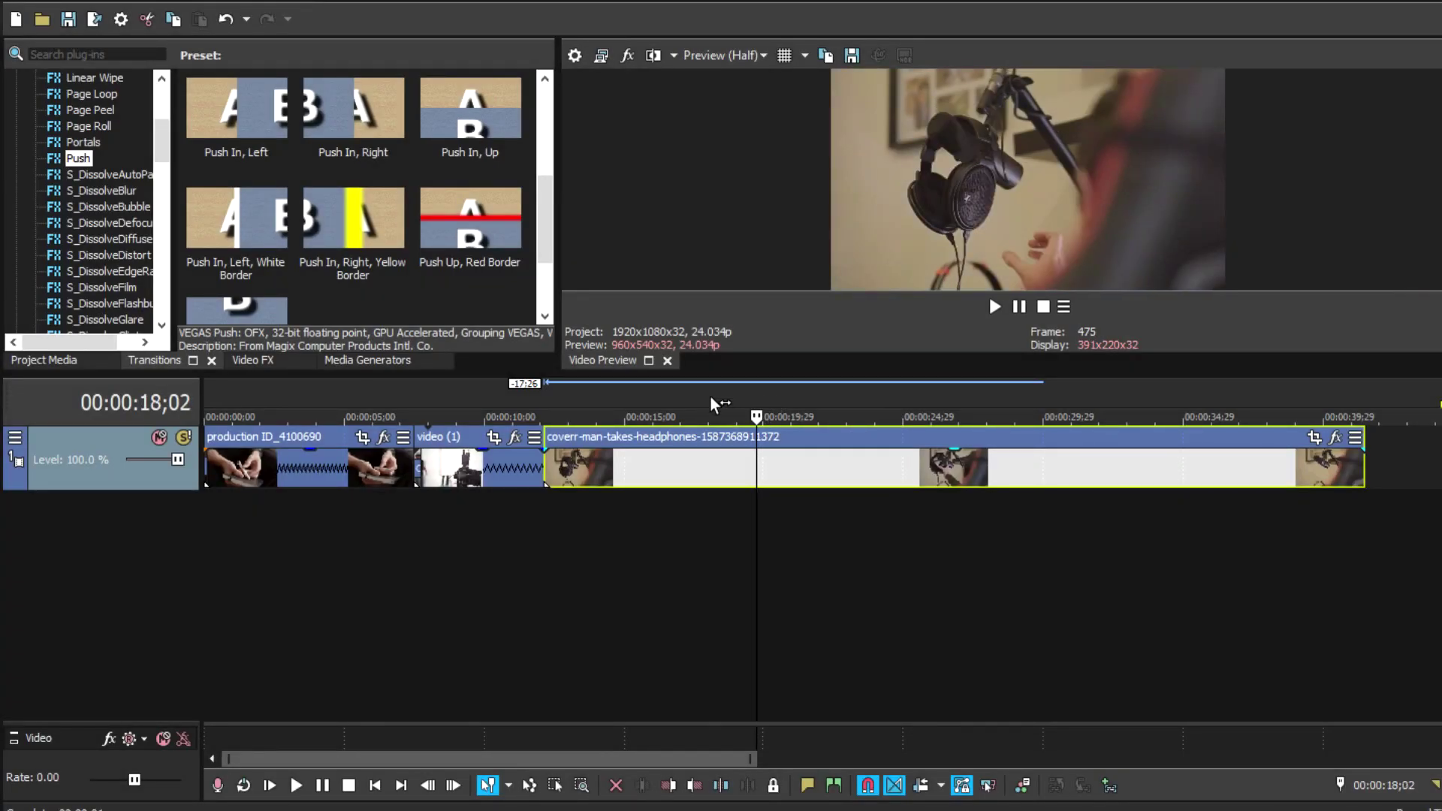
pyautogui.rightClick(711, 462)
pyautogui.click(781, 383)
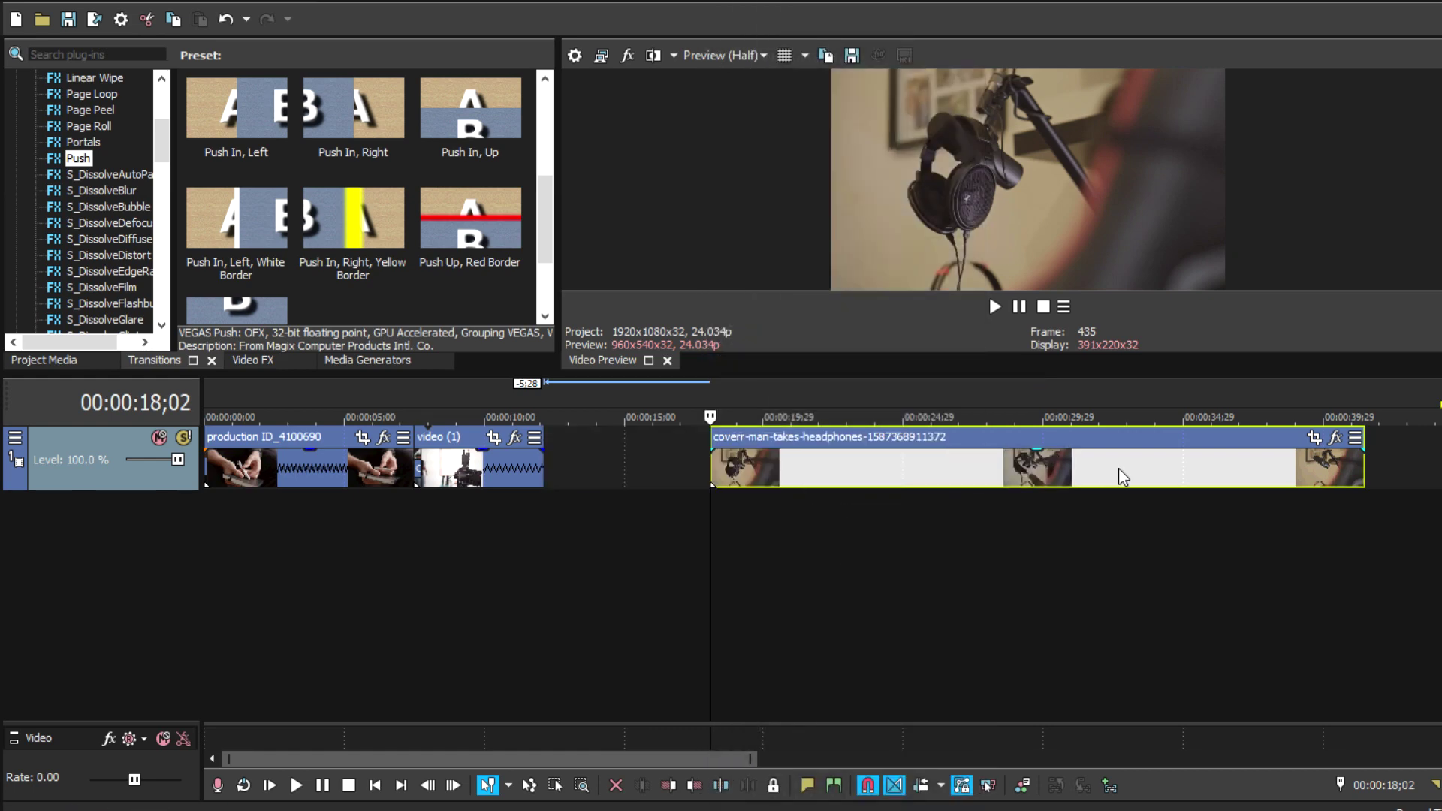
pyautogui.moveTo(1111, 473)
pyautogui.mouseDown()
pyautogui.moveTo(945, 470)
pyautogui.moveTo(960, 477)
pyautogui.mouseUp()
# Step: Apply the Push Right transition preset at the headphones clip's start
pyautogui.click(538, 510)
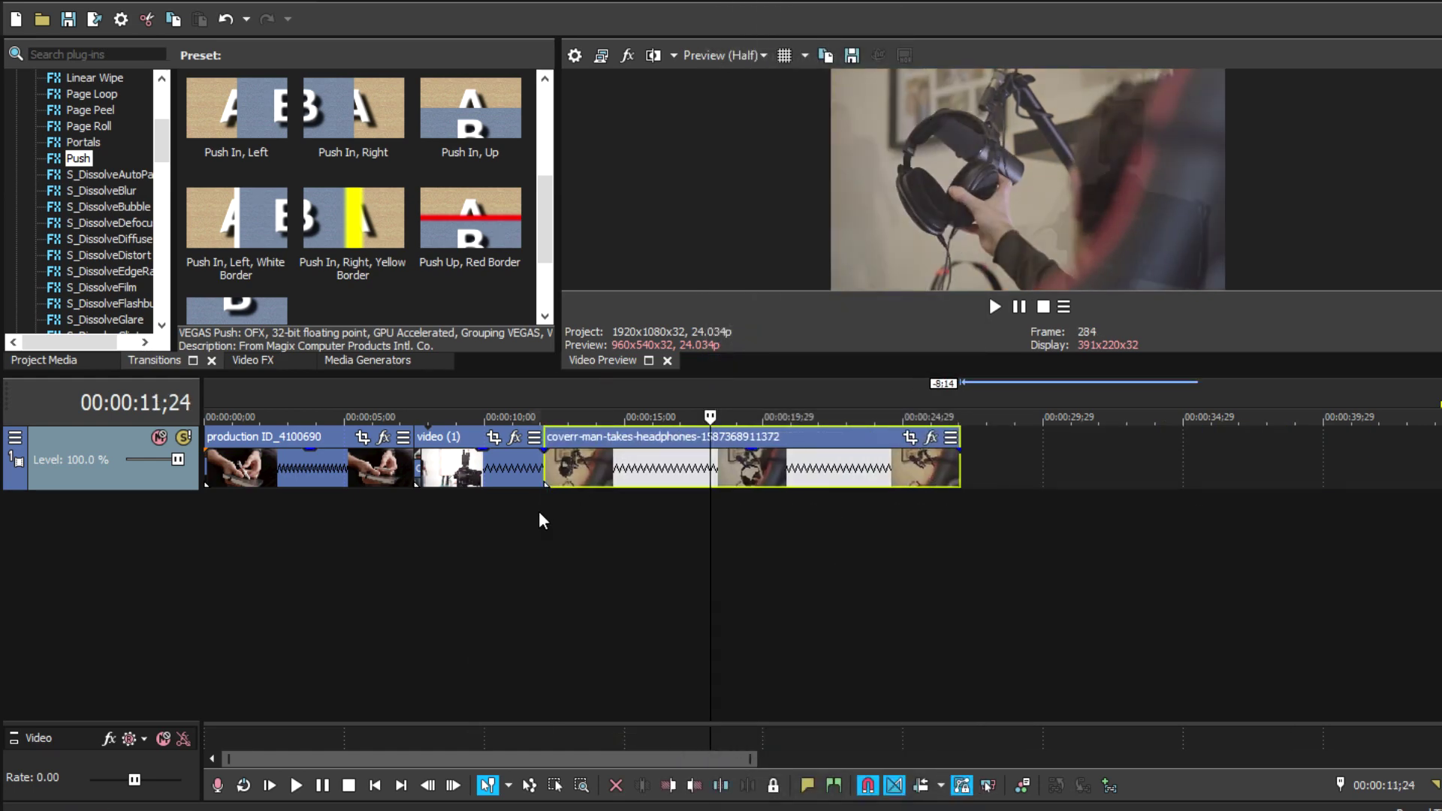
pyautogui.click(544, 512)
pyautogui.click(528, 552)
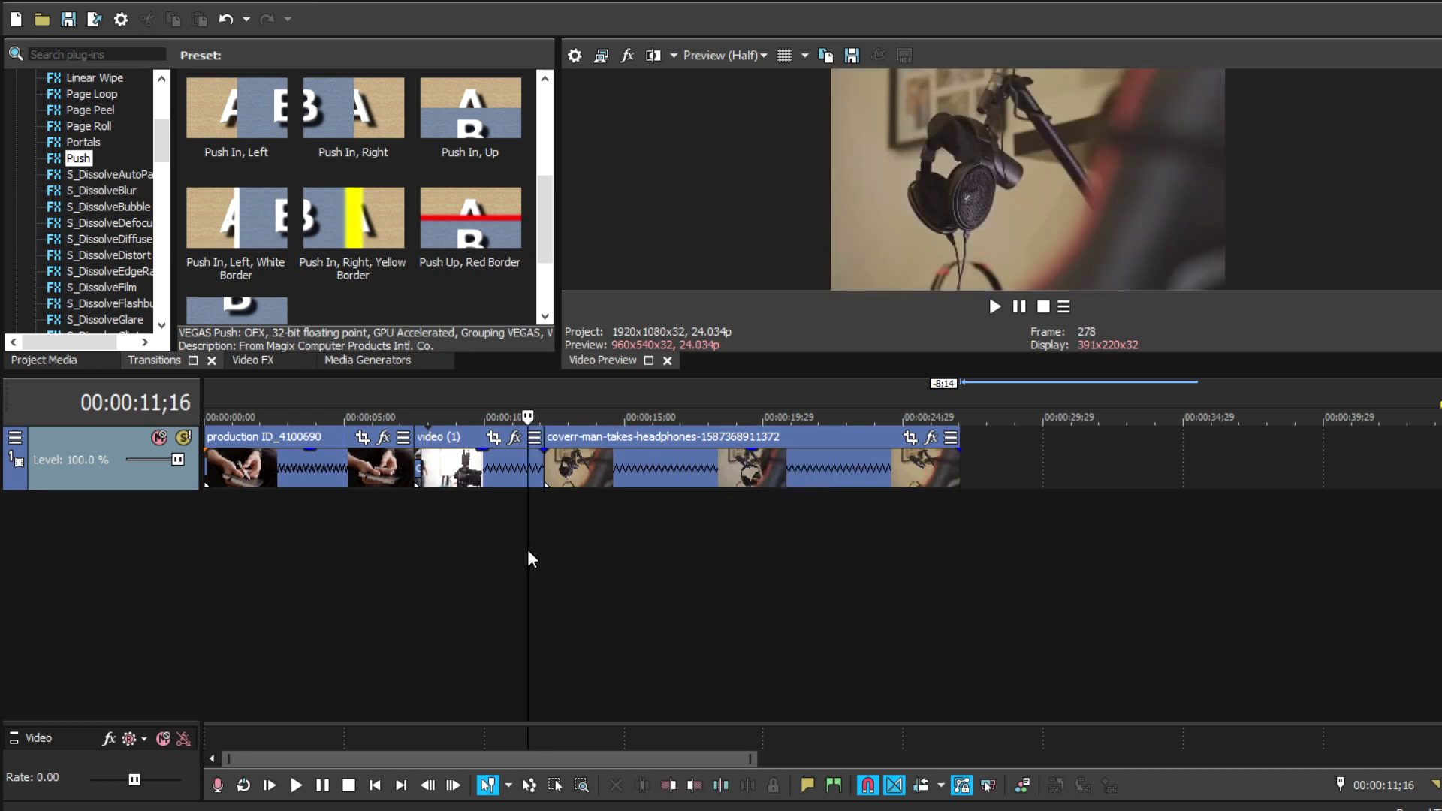
pyautogui.click(547, 541)
pyautogui.scroll(3, 236, 150)
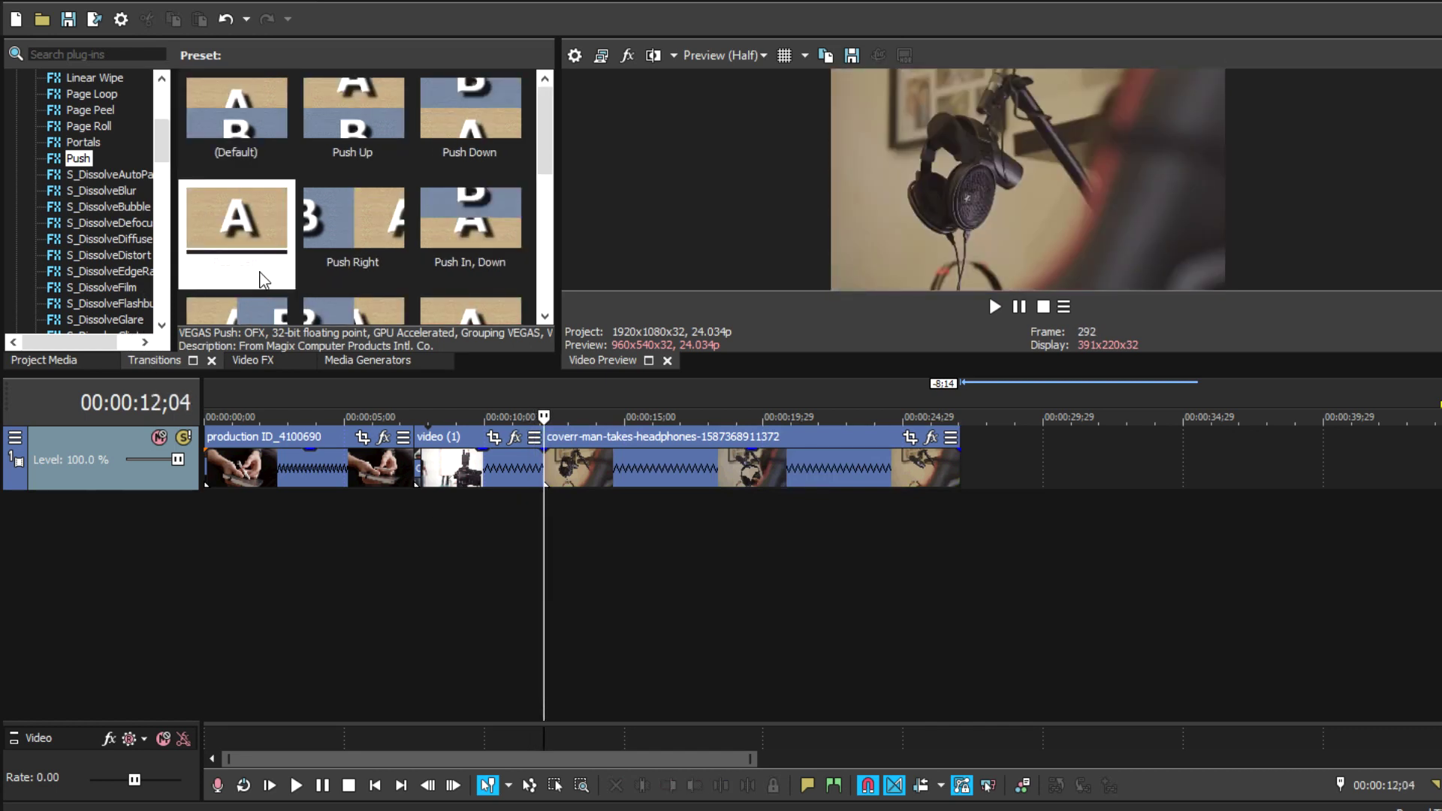
pyautogui.click(332, 239)
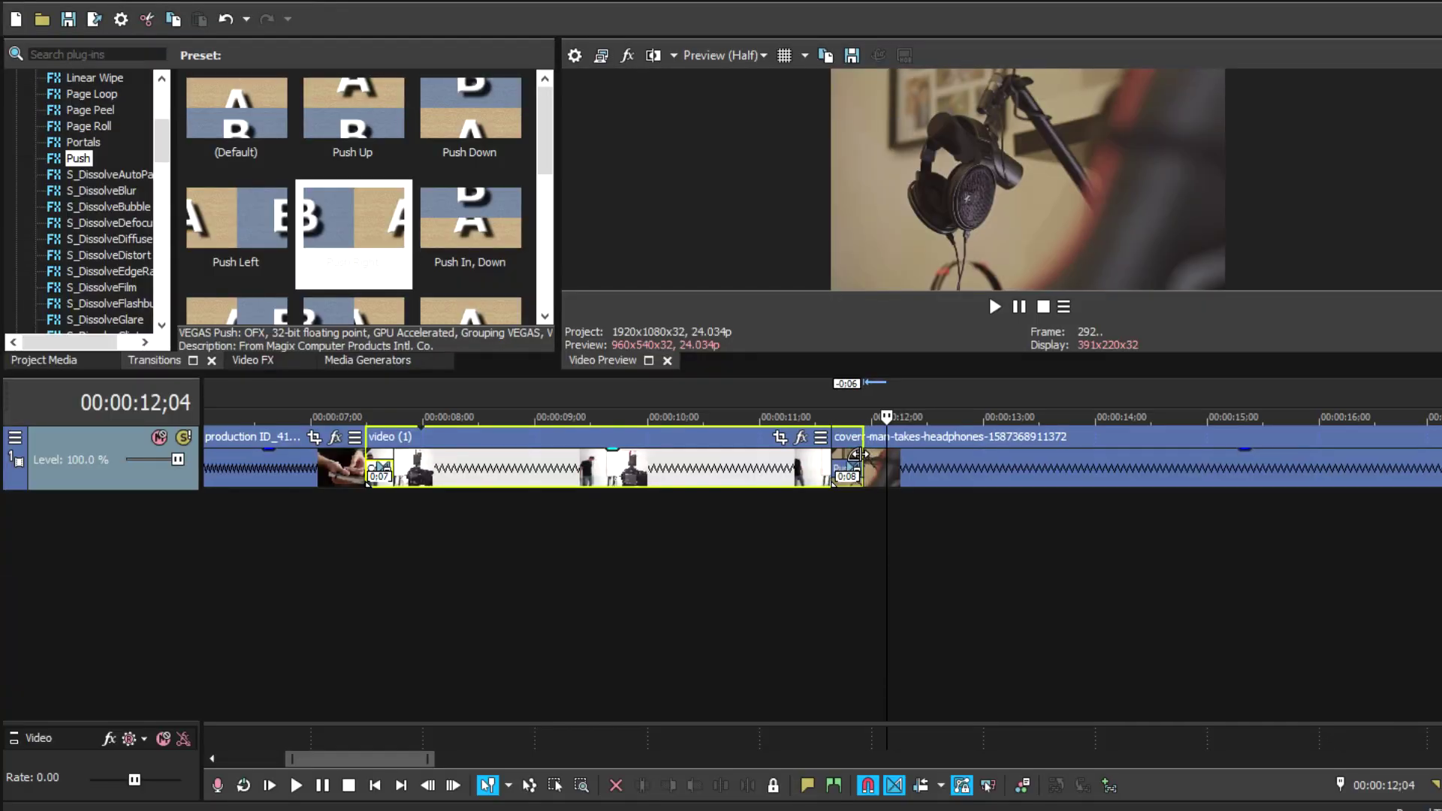
# Step: Shorten the headphones clip's end and move the Office clip left to close the gap
pyautogui.scroll(-5, 1071, 515)
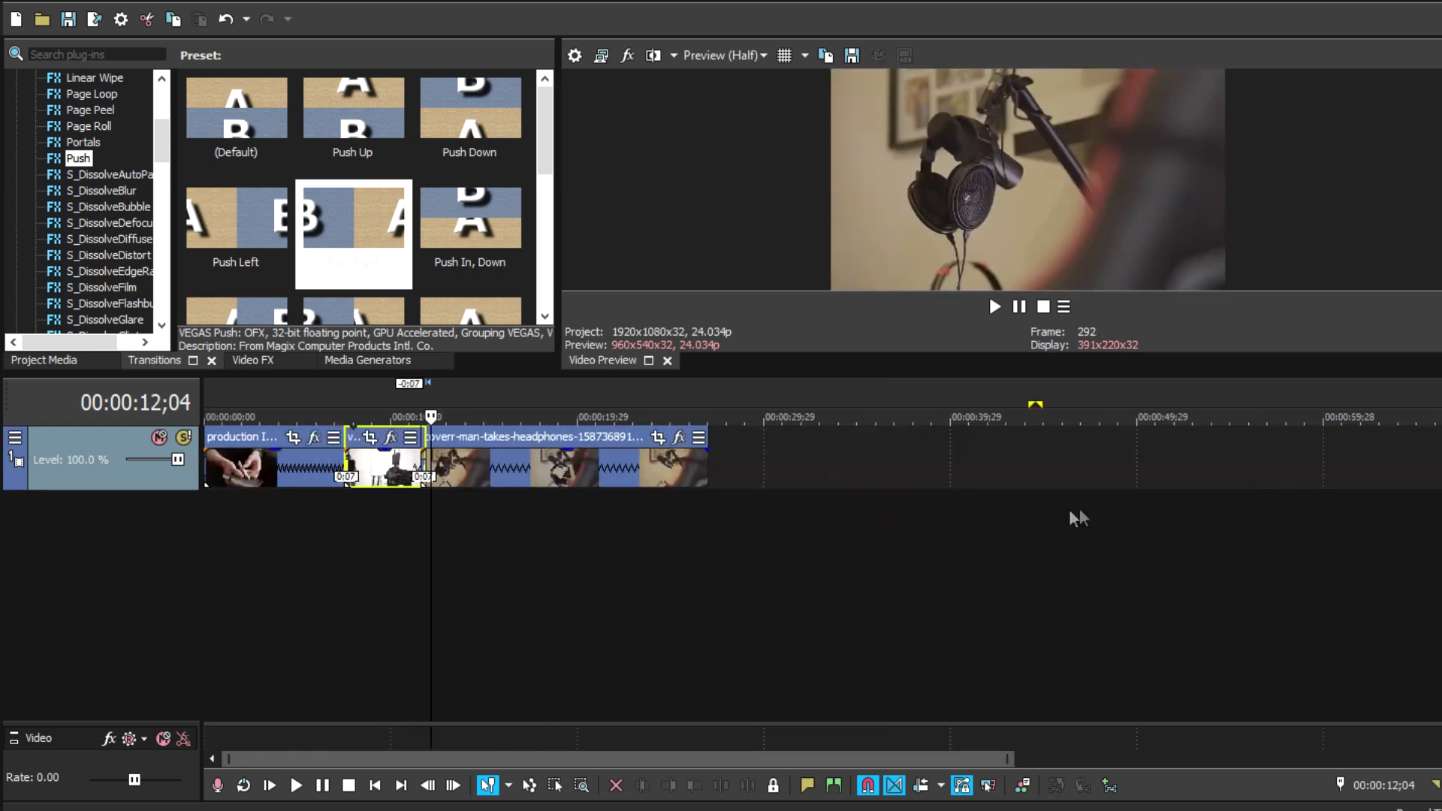
pyautogui.moveTo(705, 465); pyautogui.dragTo(605, 466)
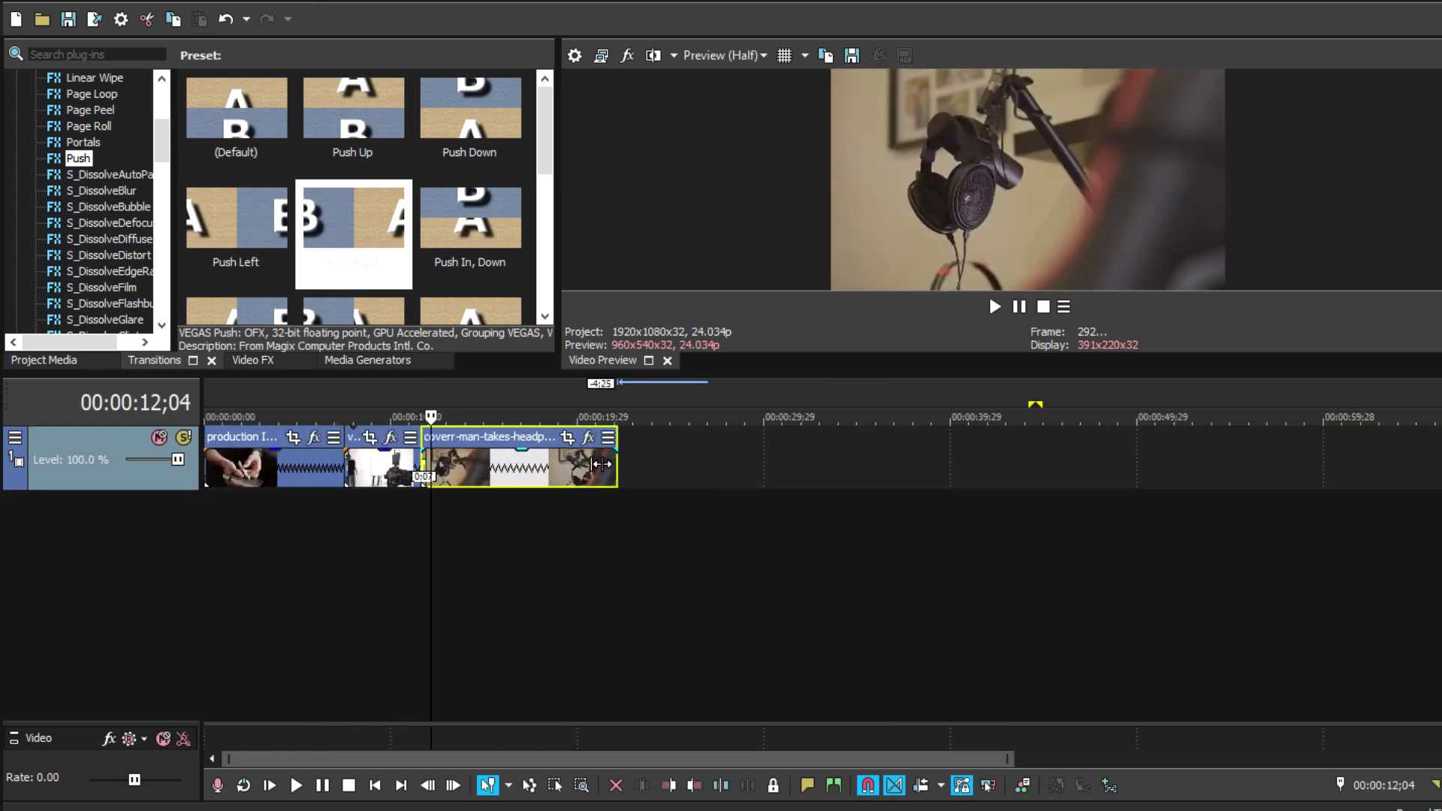
pyautogui.scroll(-3, 897, 523)
pyautogui.moveTo(976, 466); pyautogui.dragTo(471, 465)
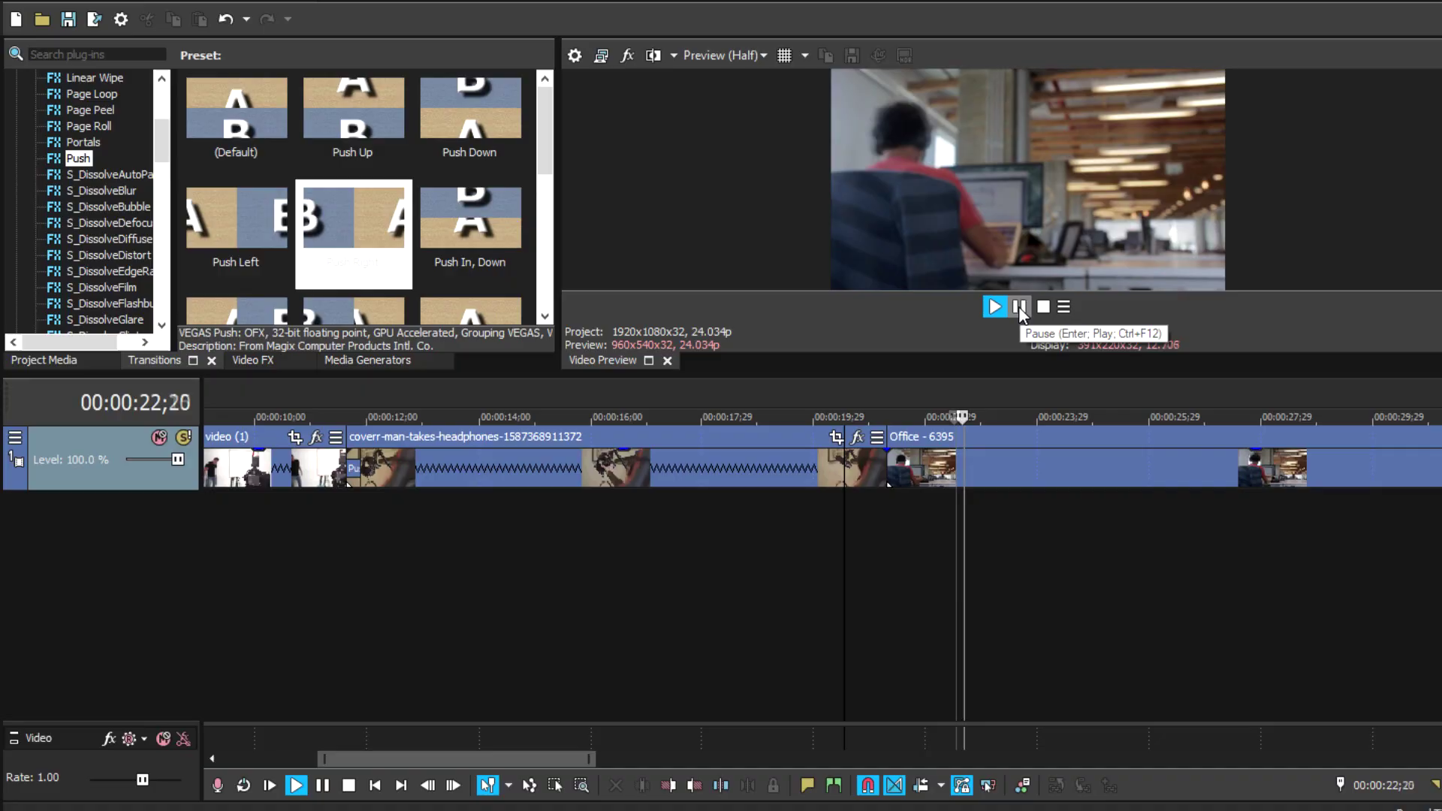
pyautogui.click(881, 507)
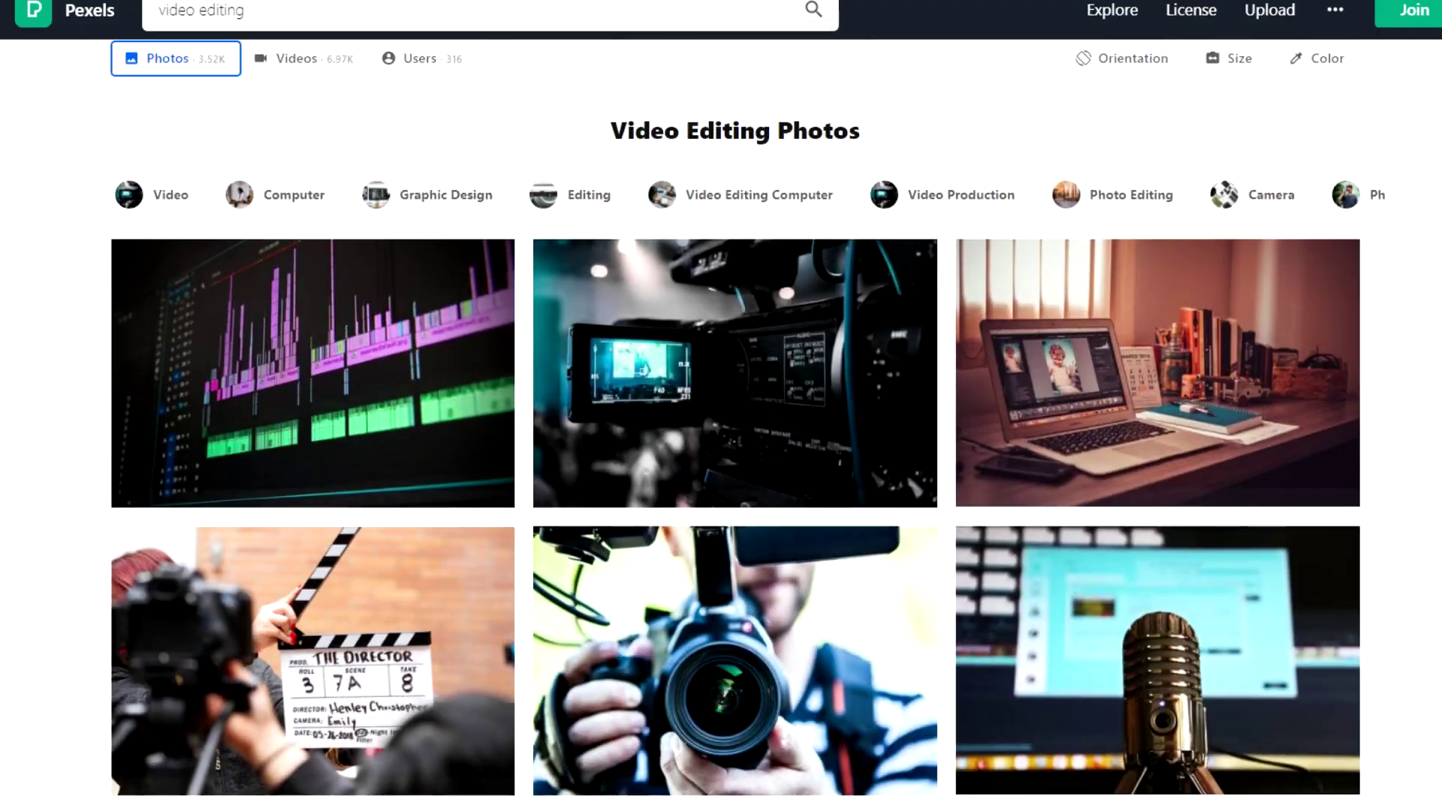
pyautogui.scroll(-10, 721, 420)
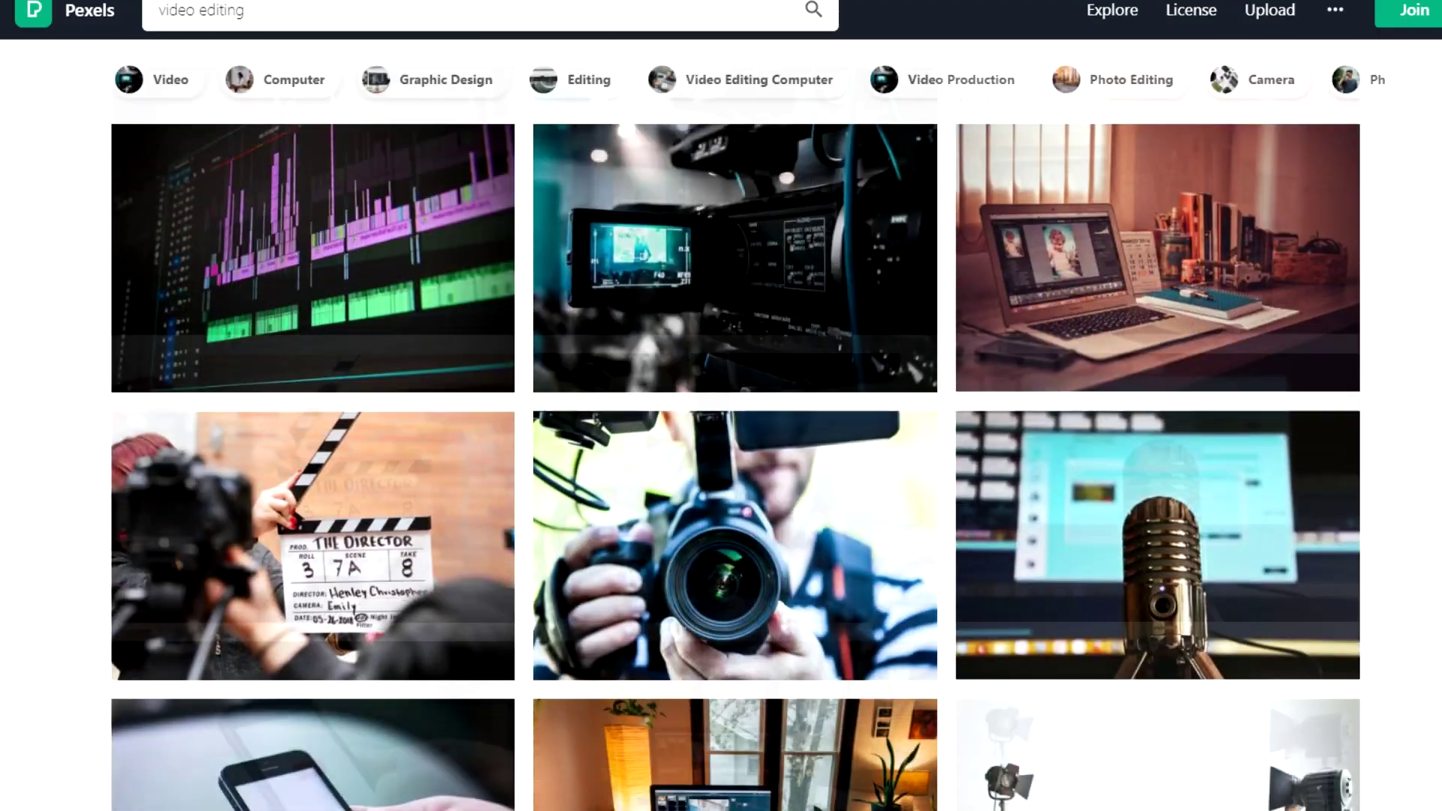
pyautogui.scroll(-10, 721, 421)
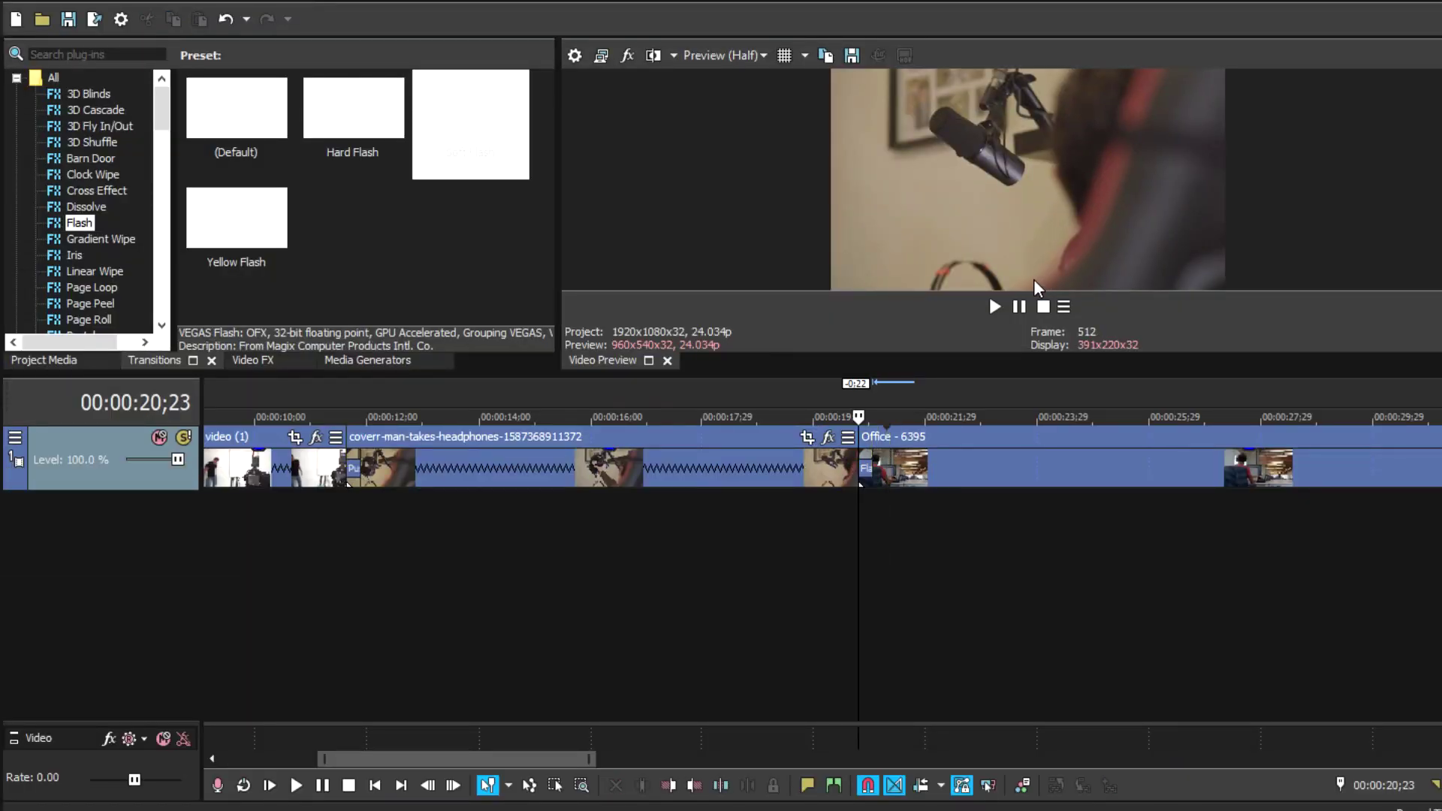
# Step: Play back the Flash transition between the headphones and Office clips
pyautogui.click(1018, 308)
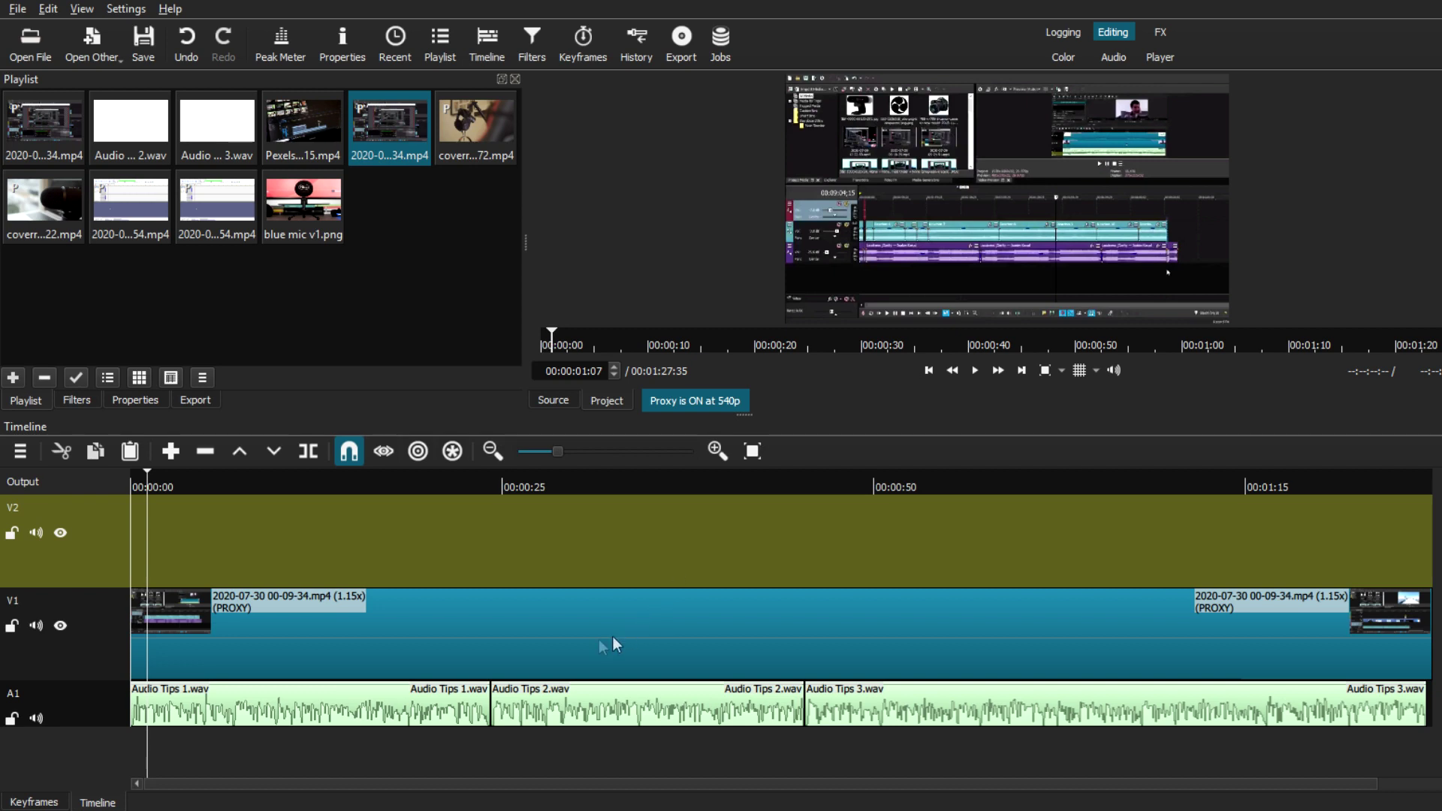
pyautogui.click(556, 642)
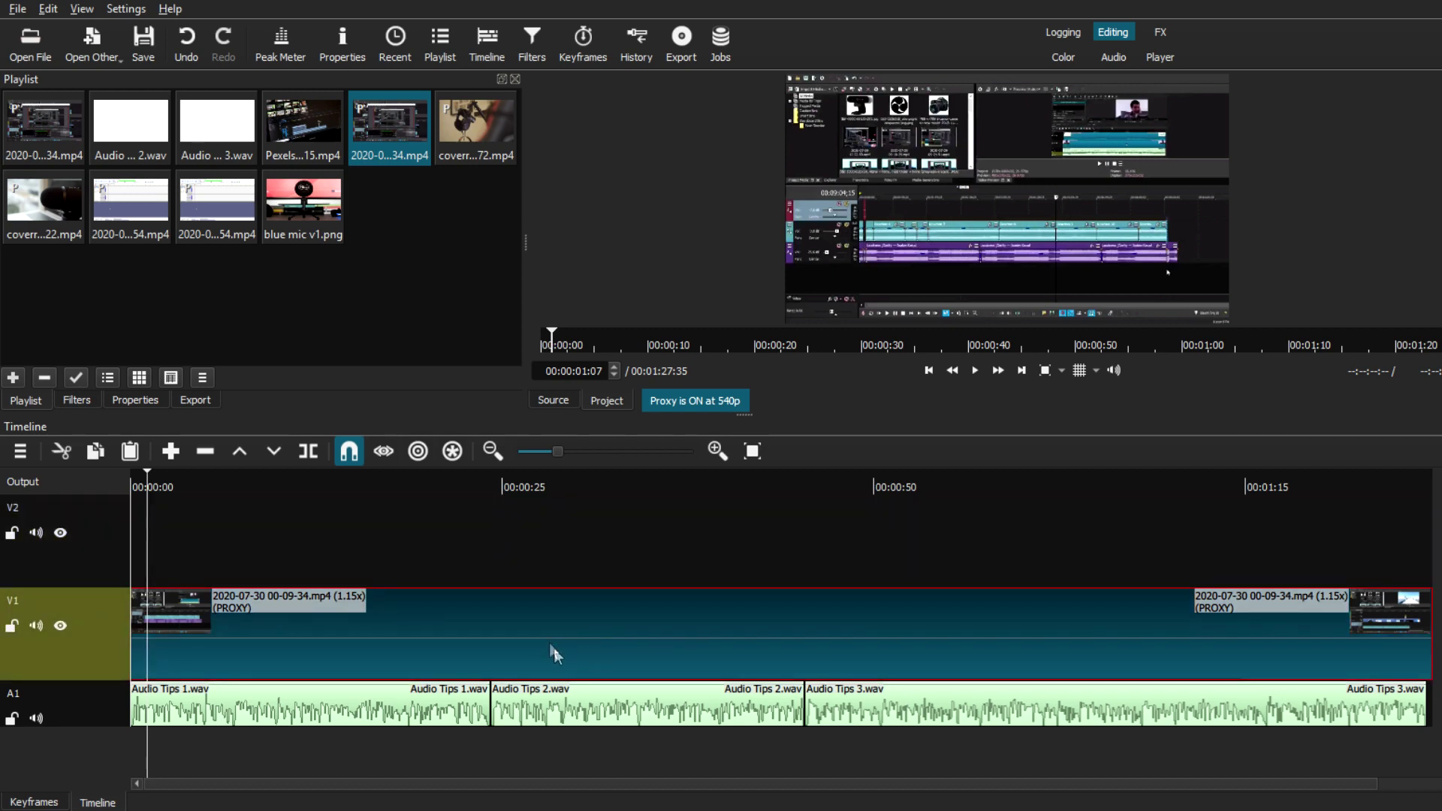
pyautogui.click(51, 211)
pyautogui.click(316, 223)
pyautogui.click(231, 223)
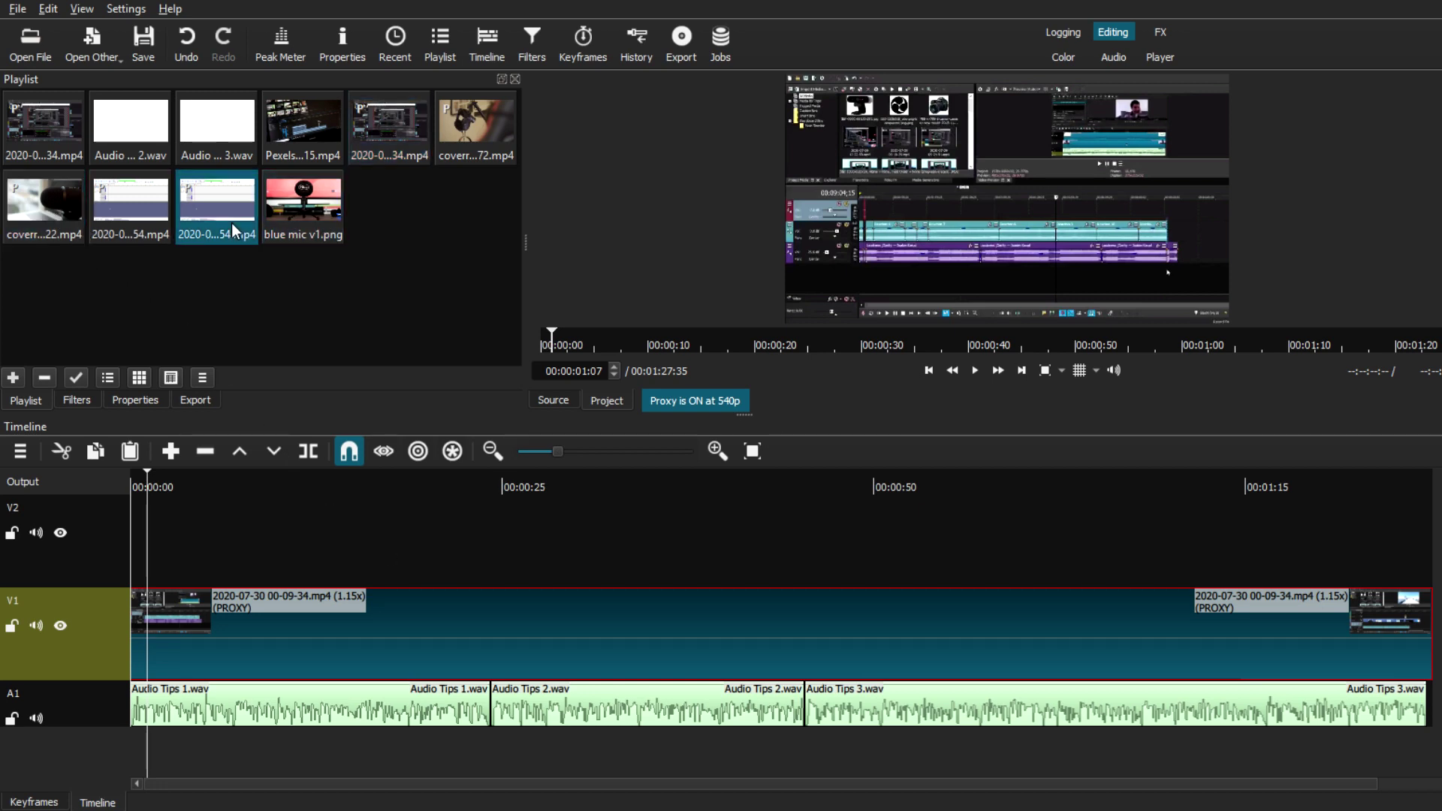
pyautogui.click(443, 147)
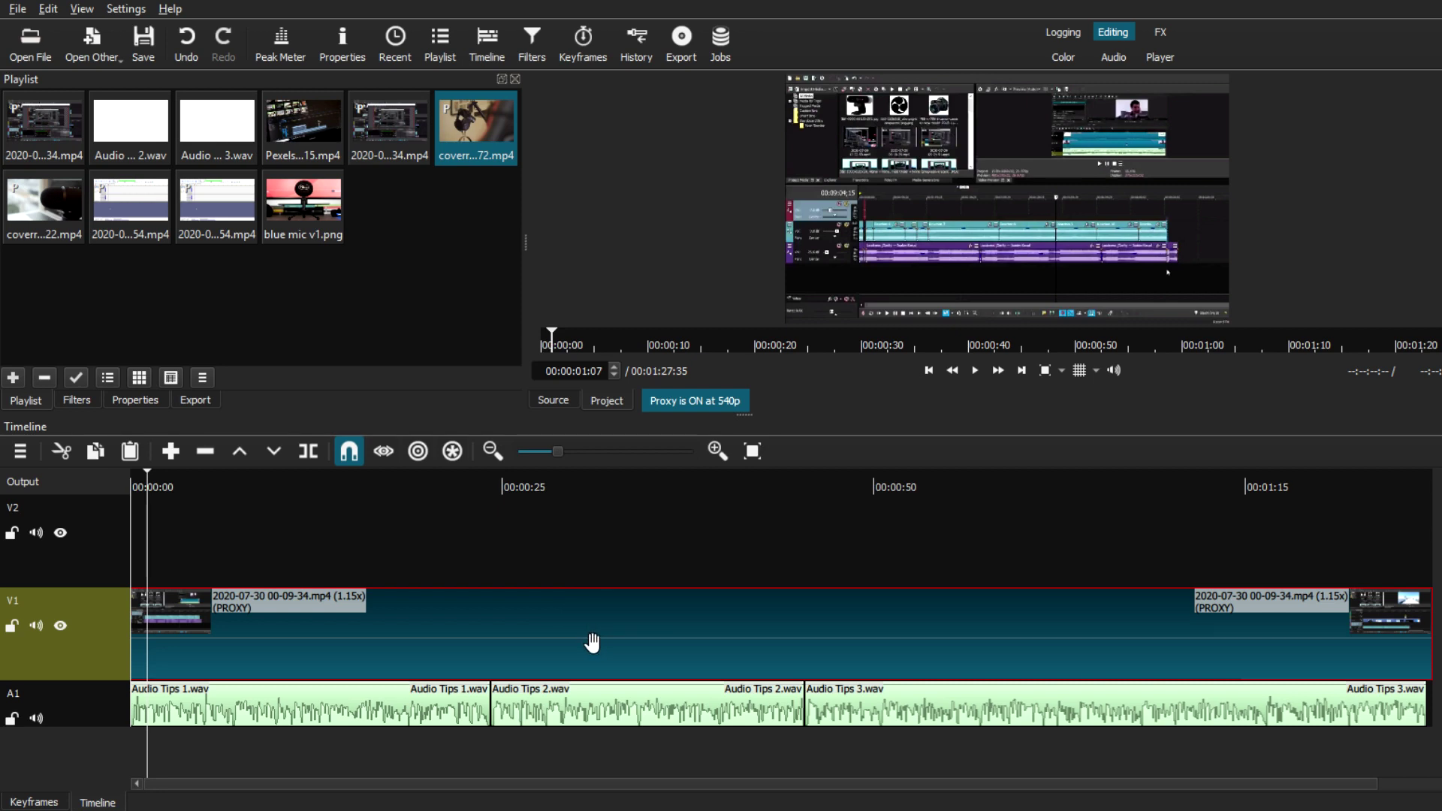
pyautogui.click(299, 239)
# Step: Stop playback, park the playhead at 00:00:05:03, and select the headphones stock clip
pyautogui.click(227, 243)
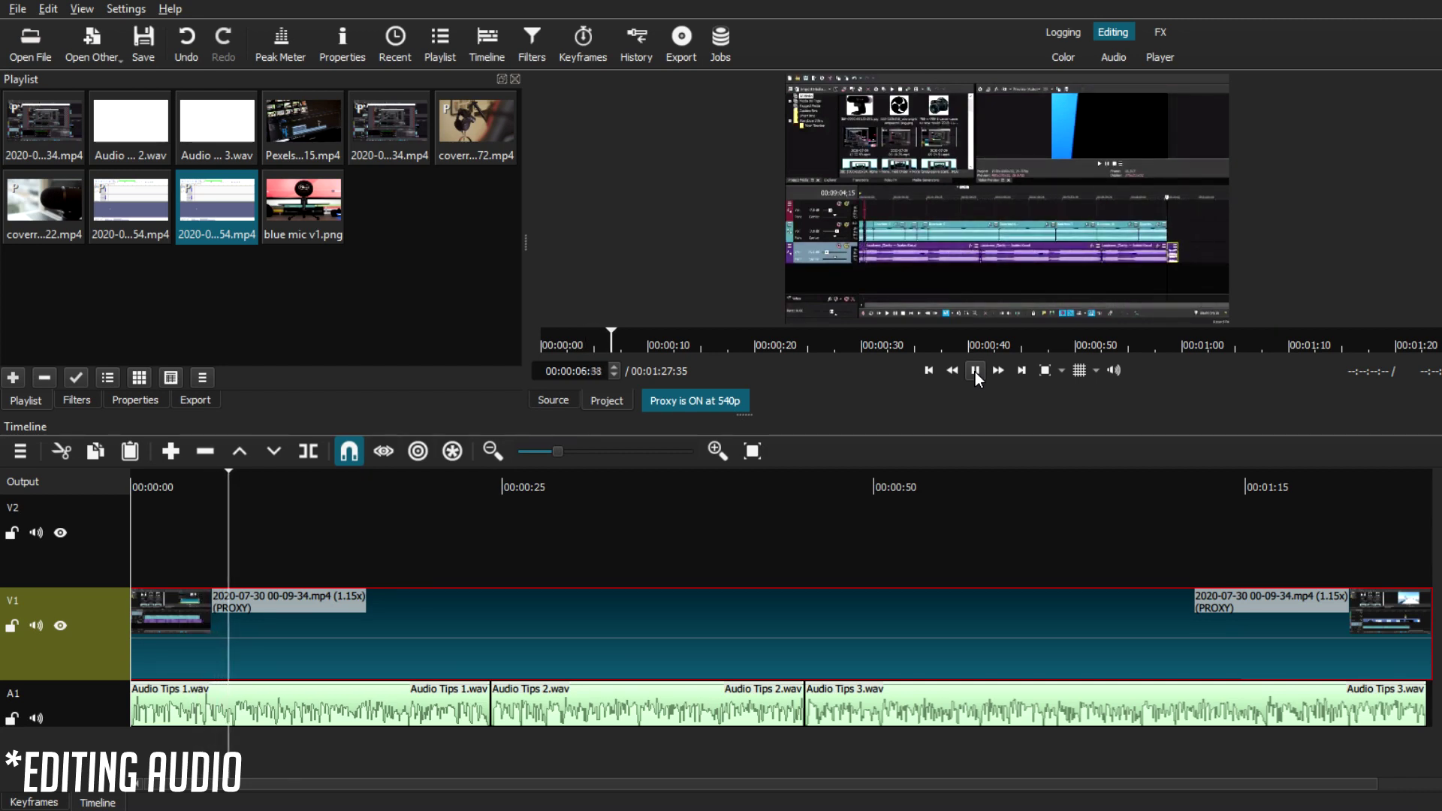
pyautogui.click(975, 372)
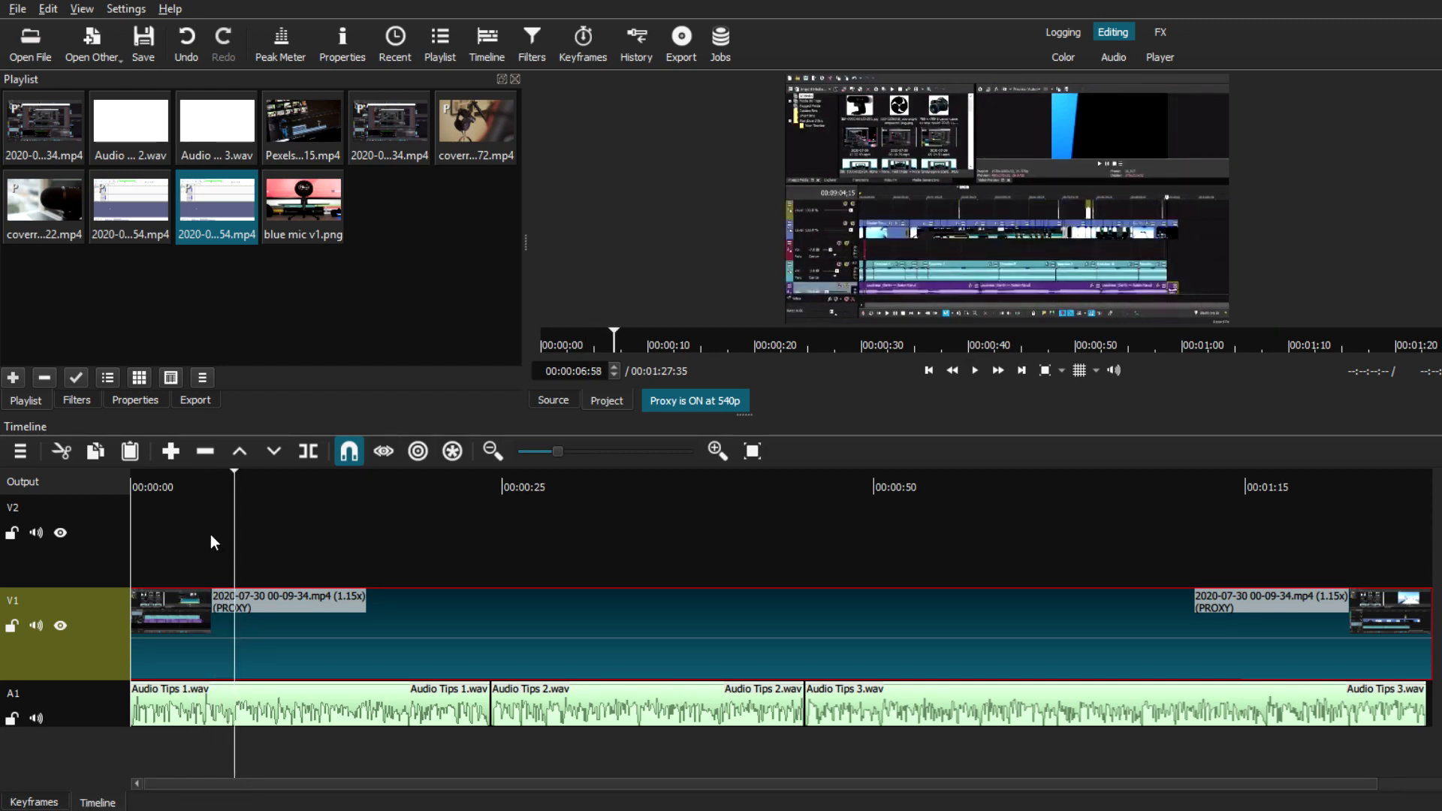
pyautogui.click(211, 470)
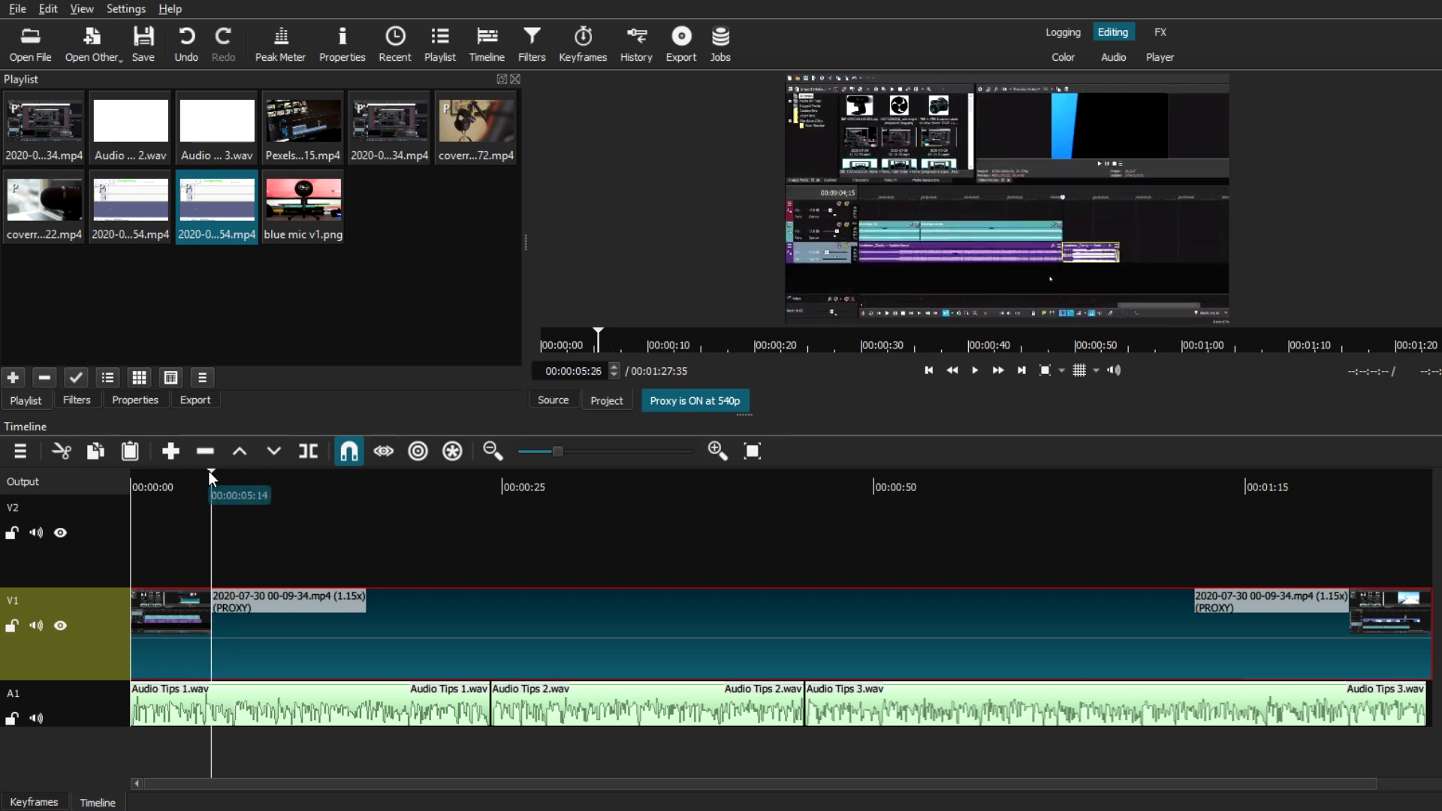
pyautogui.click(206, 471)
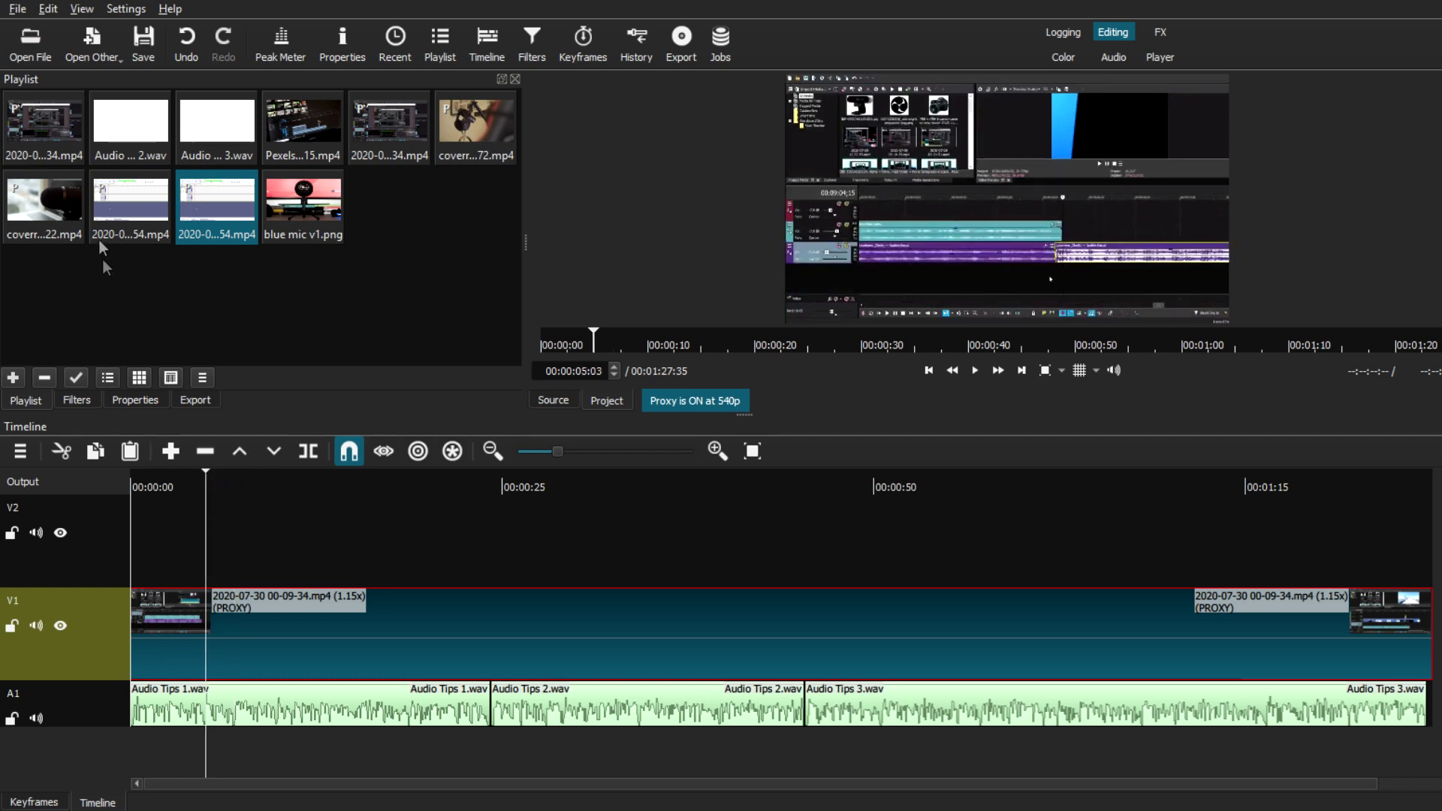
pyautogui.click(486, 161)
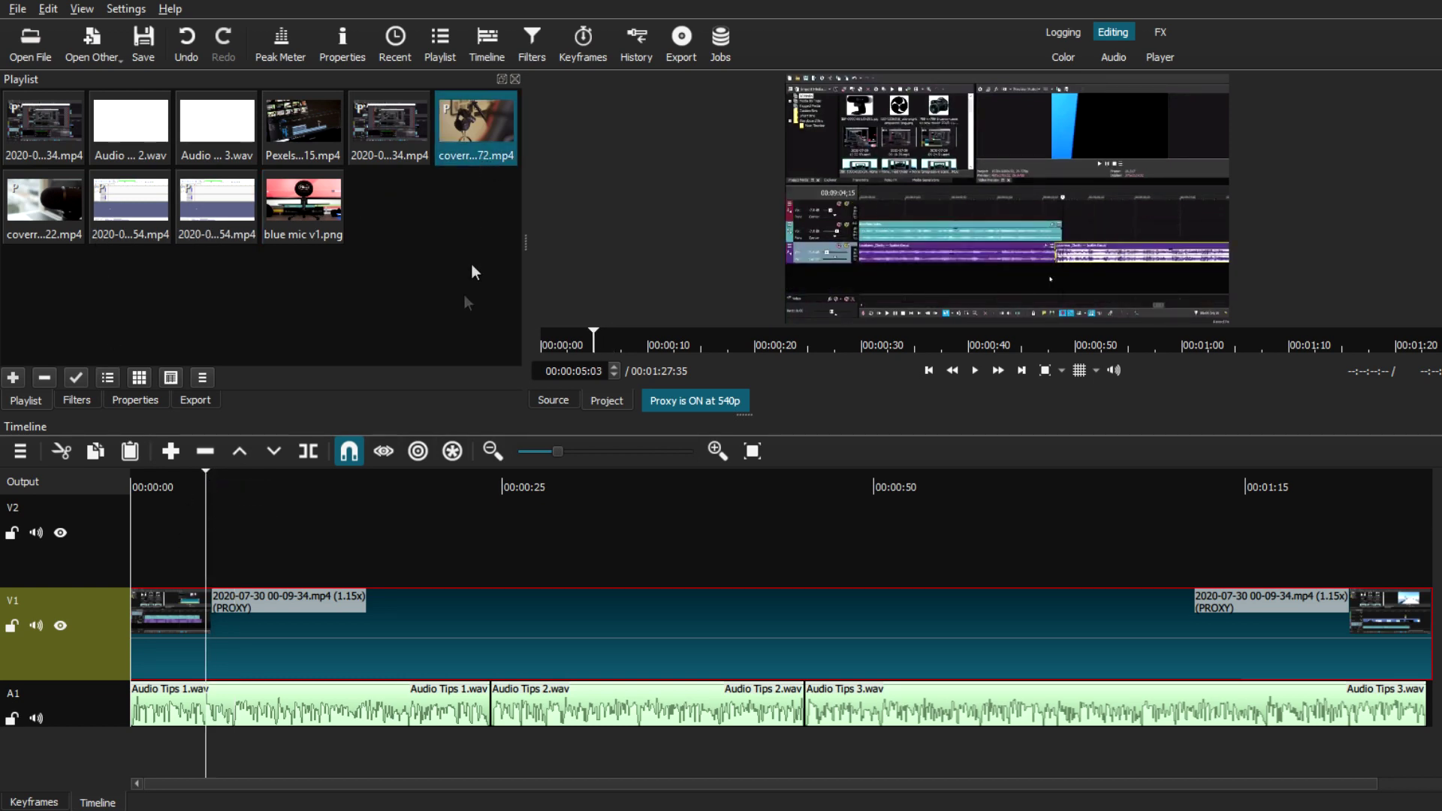
# Step: Put the headphones clip on V2, cutting away everything before 00:00:11:33, aligned to the playhead
pyautogui.moveTo(311, 534); pyautogui.dragTo(210, 540)
pyautogui.moveTo(290, 485)
pyautogui.mouseDown()
pyautogui.moveTo(331, 485)
pyautogui.moveTo(297, 484)
pyautogui.mouseUp()
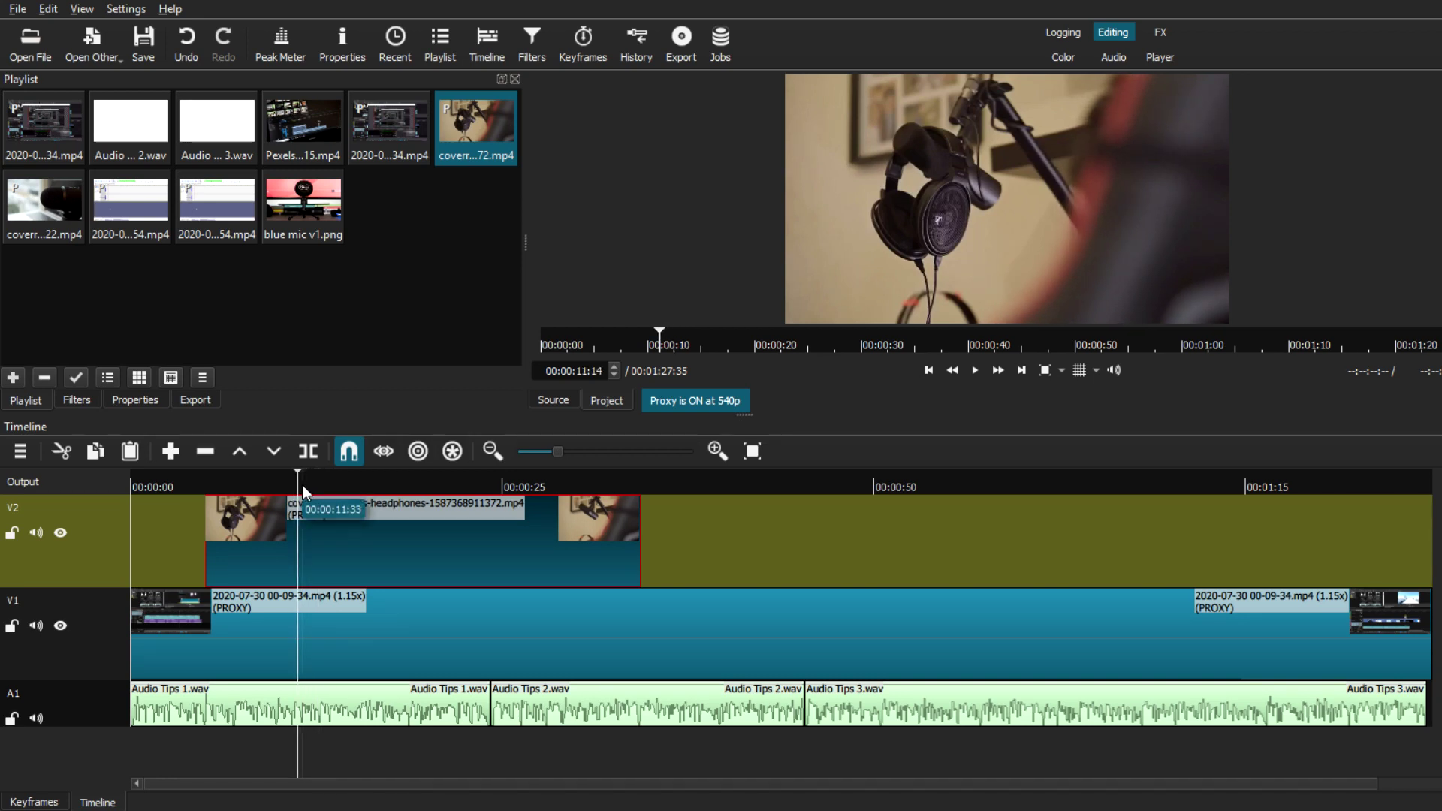
pyautogui.click(303, 487)
pyautogui.click(298, 449)
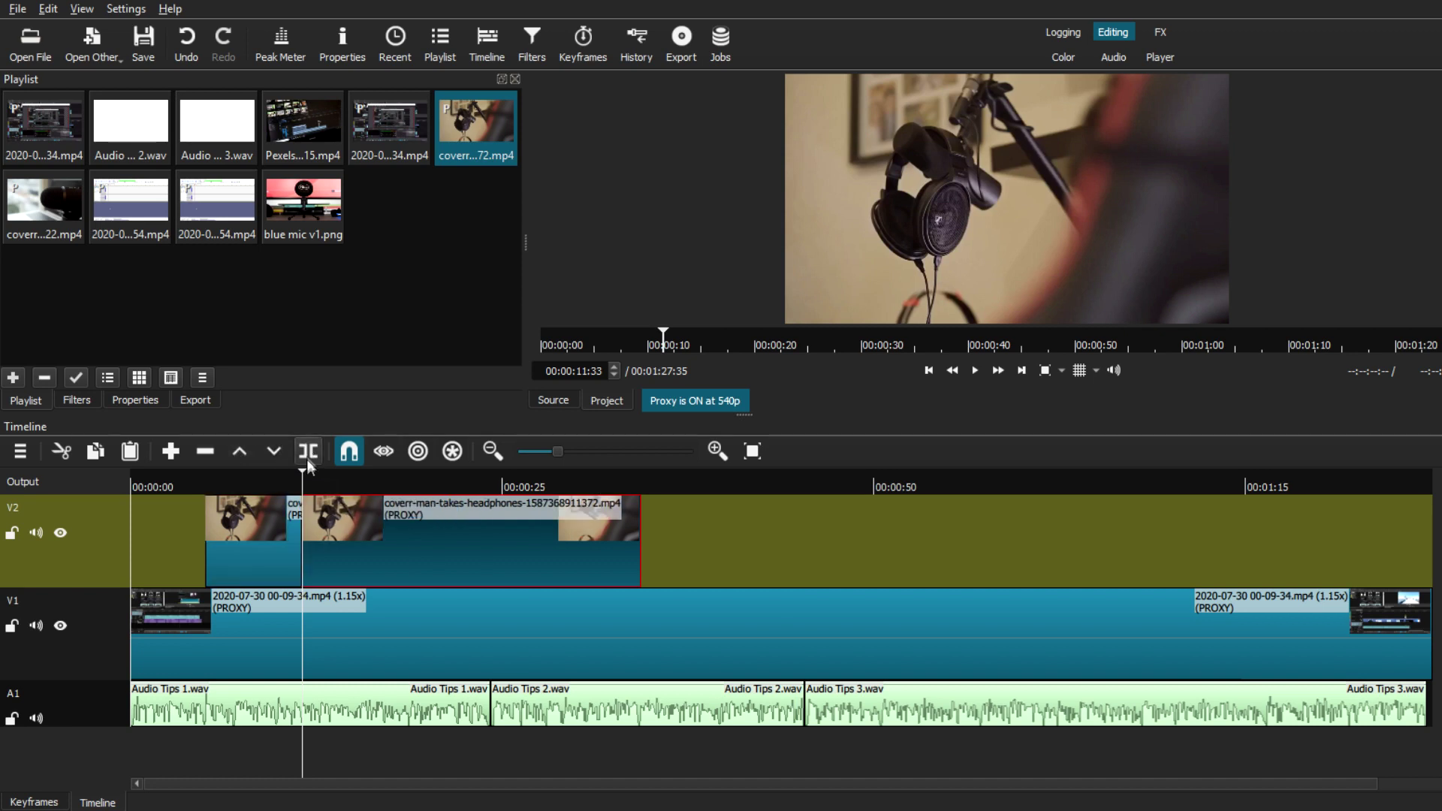
pyautogui.click(283, 546)
pyautogui.press('z')
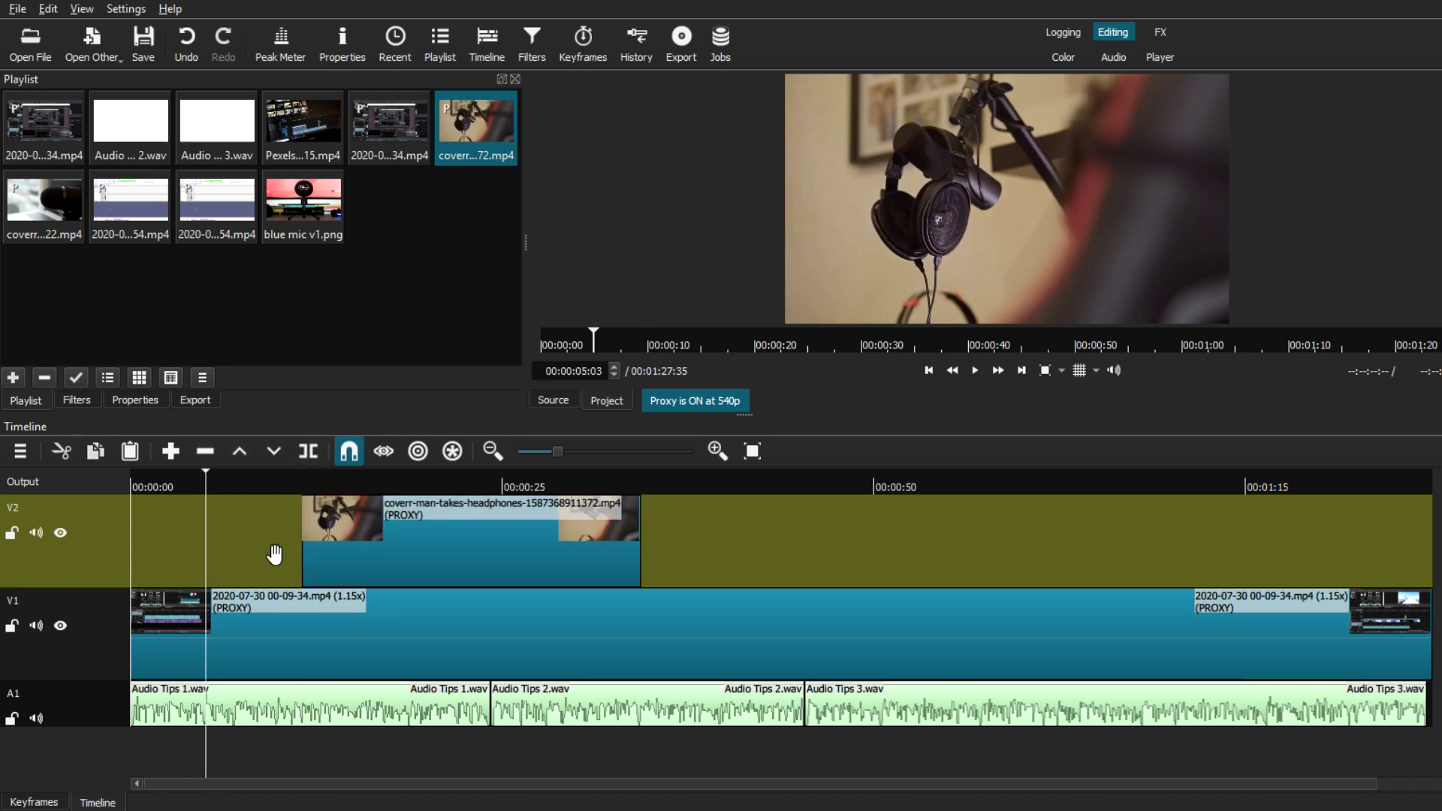
pyautogui.moveTo(273, 555); pyautogui.dragTo(181, 549)
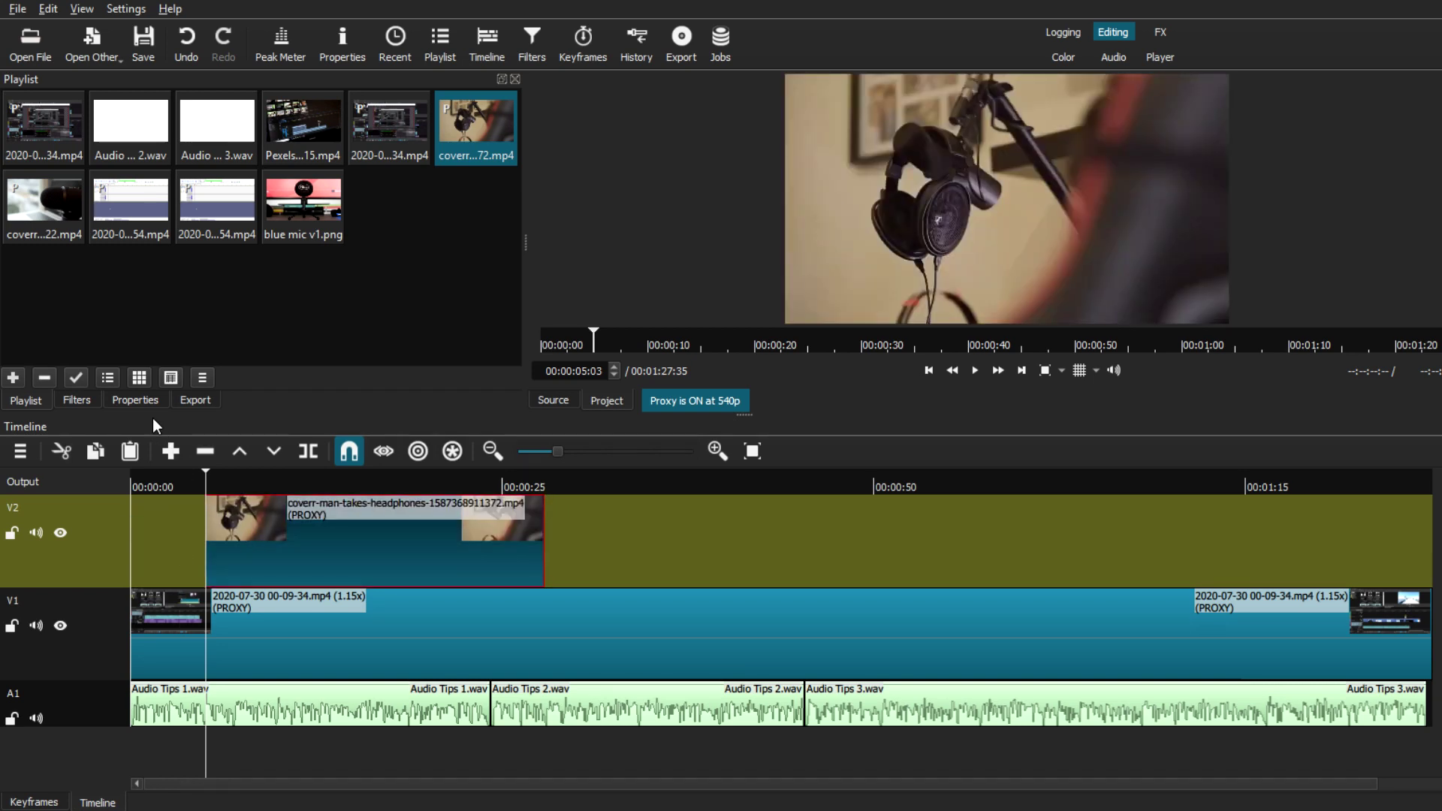
# Step: Set the headphones clip's speed to 1.4x and trim it to about 00:00:04:26 long
pyautogui.click(135, 401)
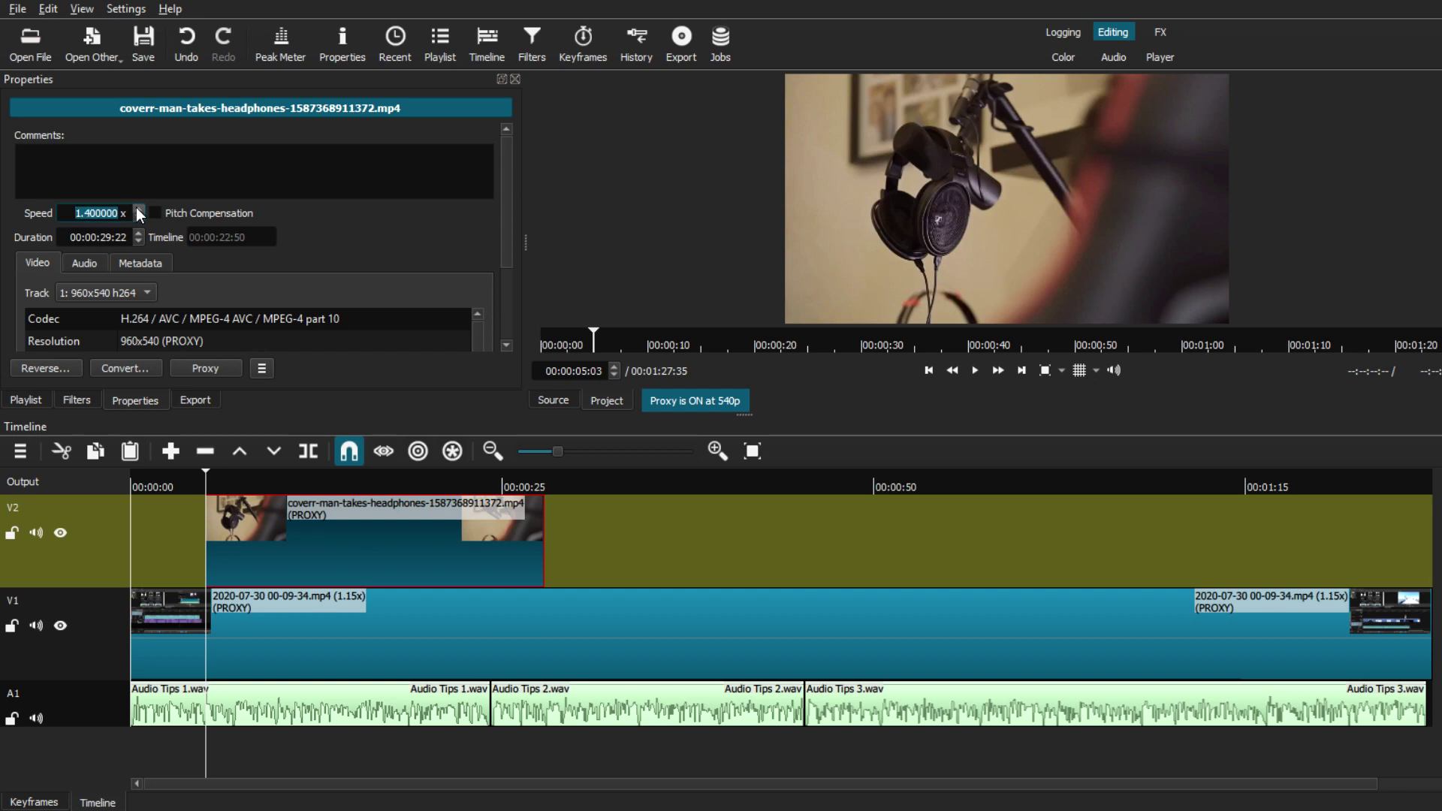
pyautogui.press('Return')
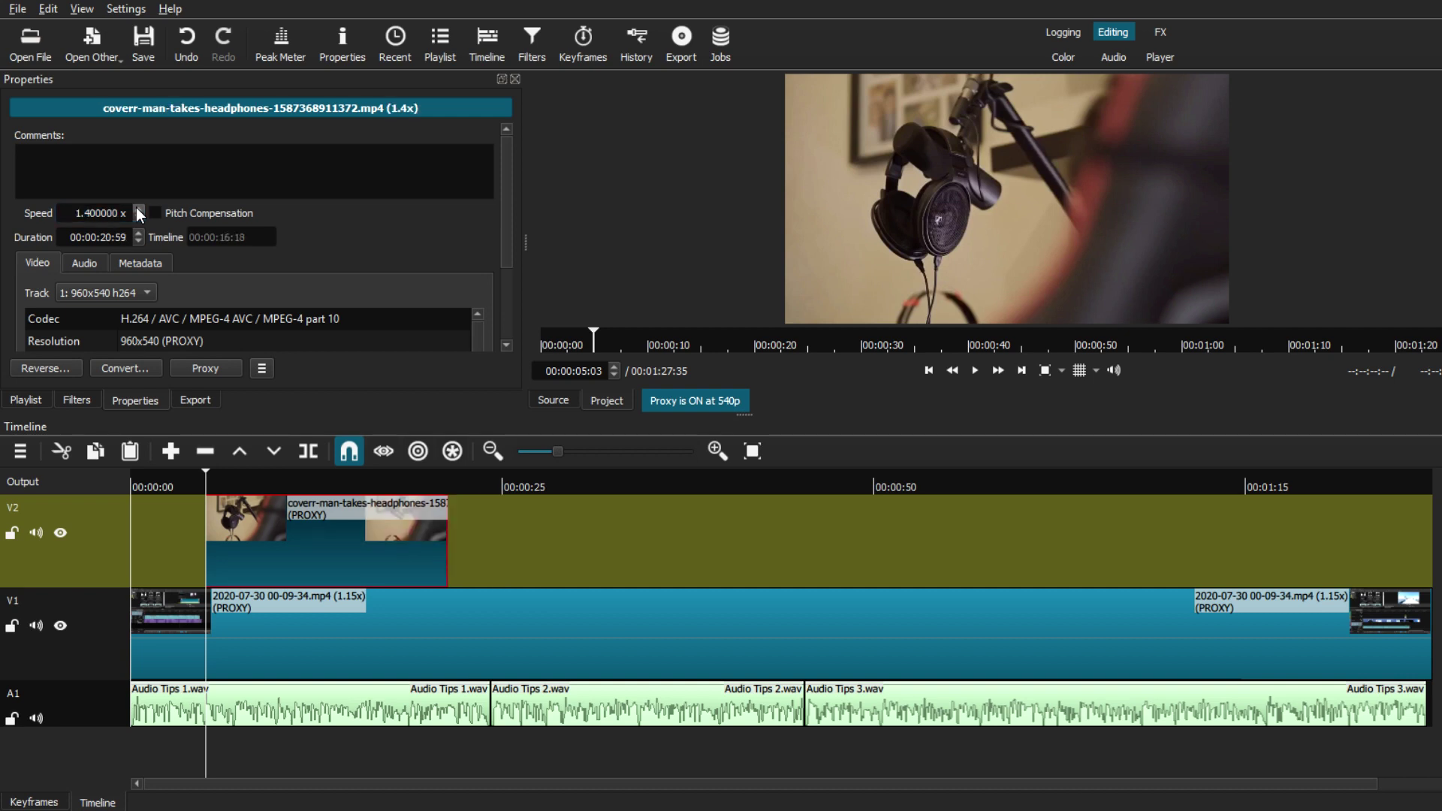
pyautogui.click(38, 397)
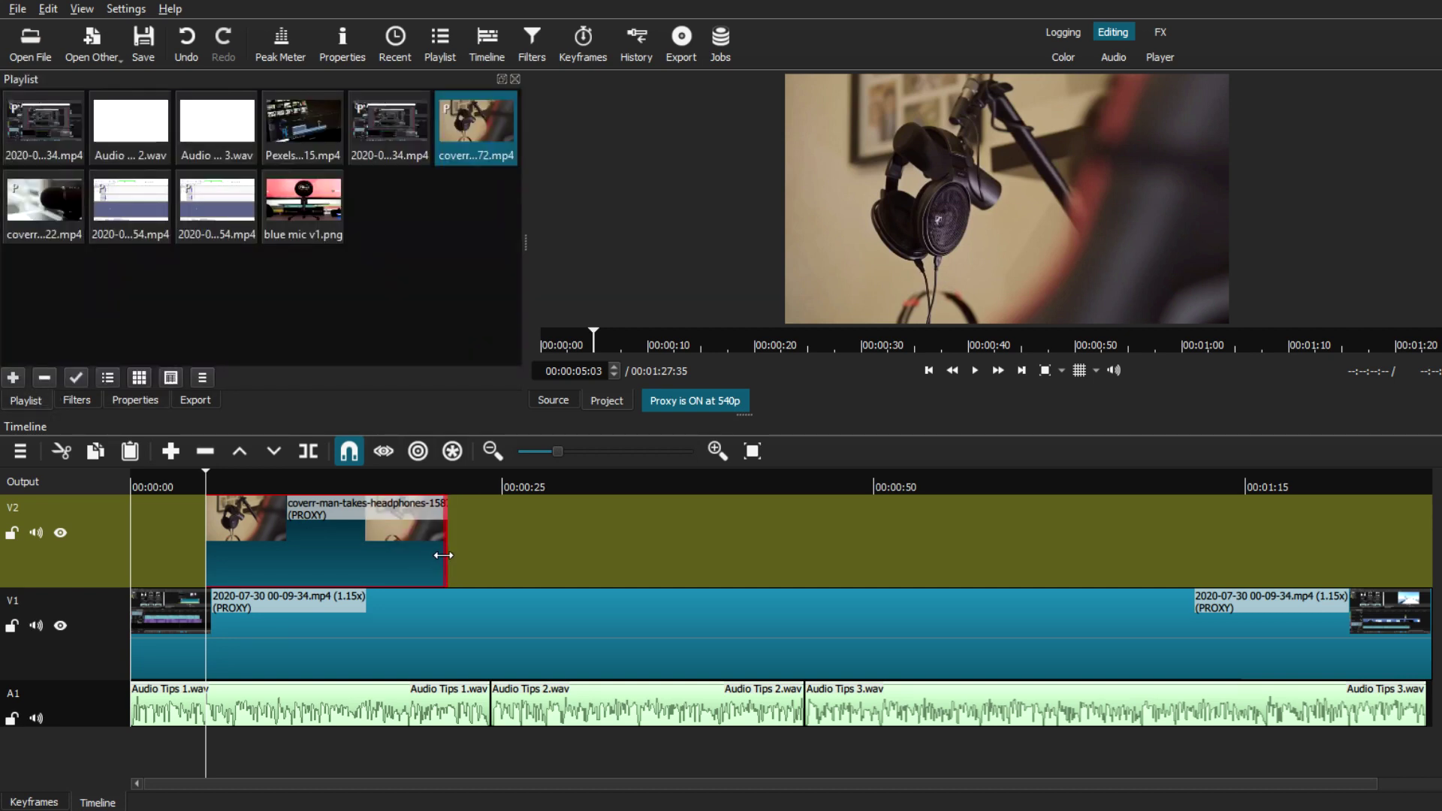
pyautogui.moveTo(388, 562); pyautogui.dragTo(259, 562)
pyautogui.click(190, 477)
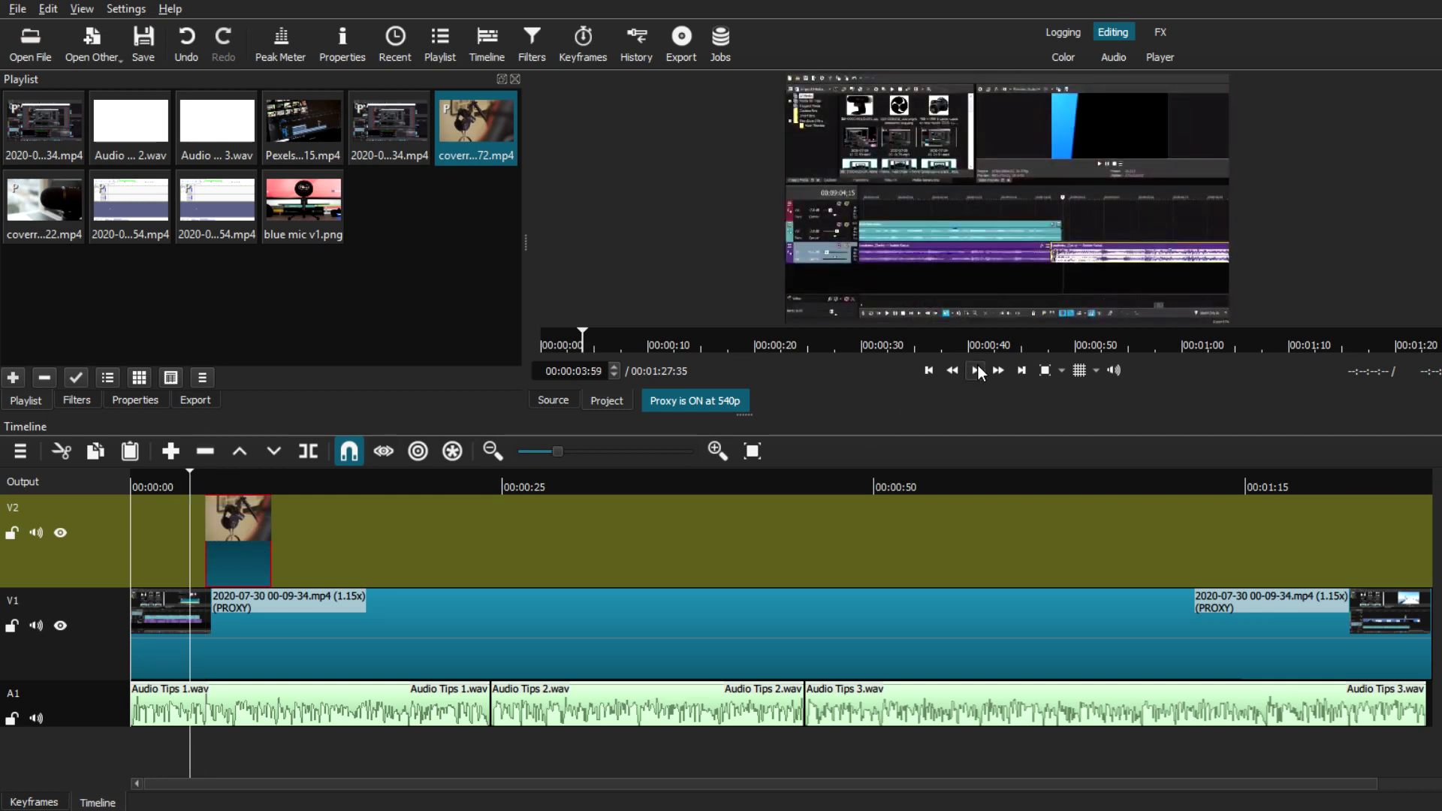
pyautogui.click(978, 365)
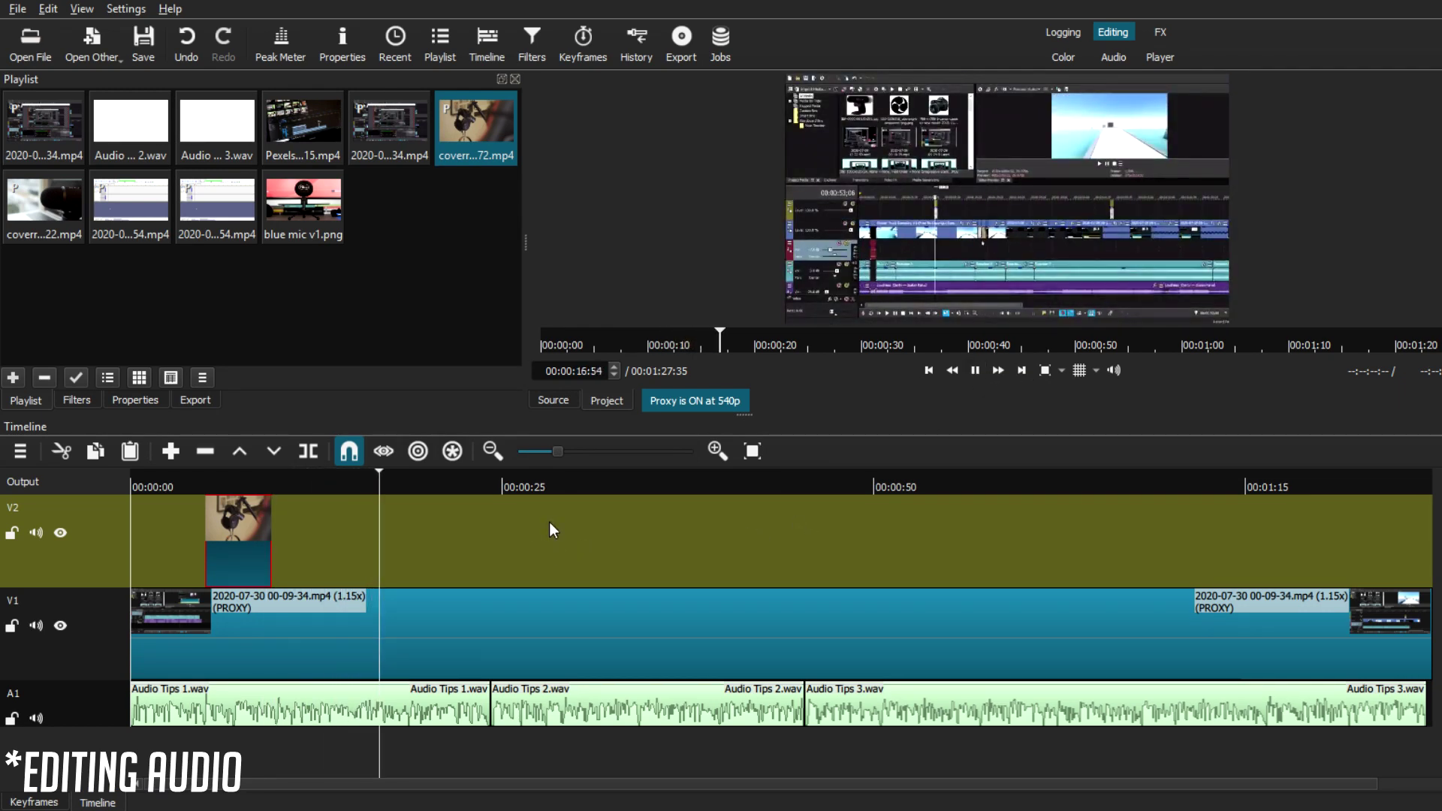
pyautogui.click(977, 367)
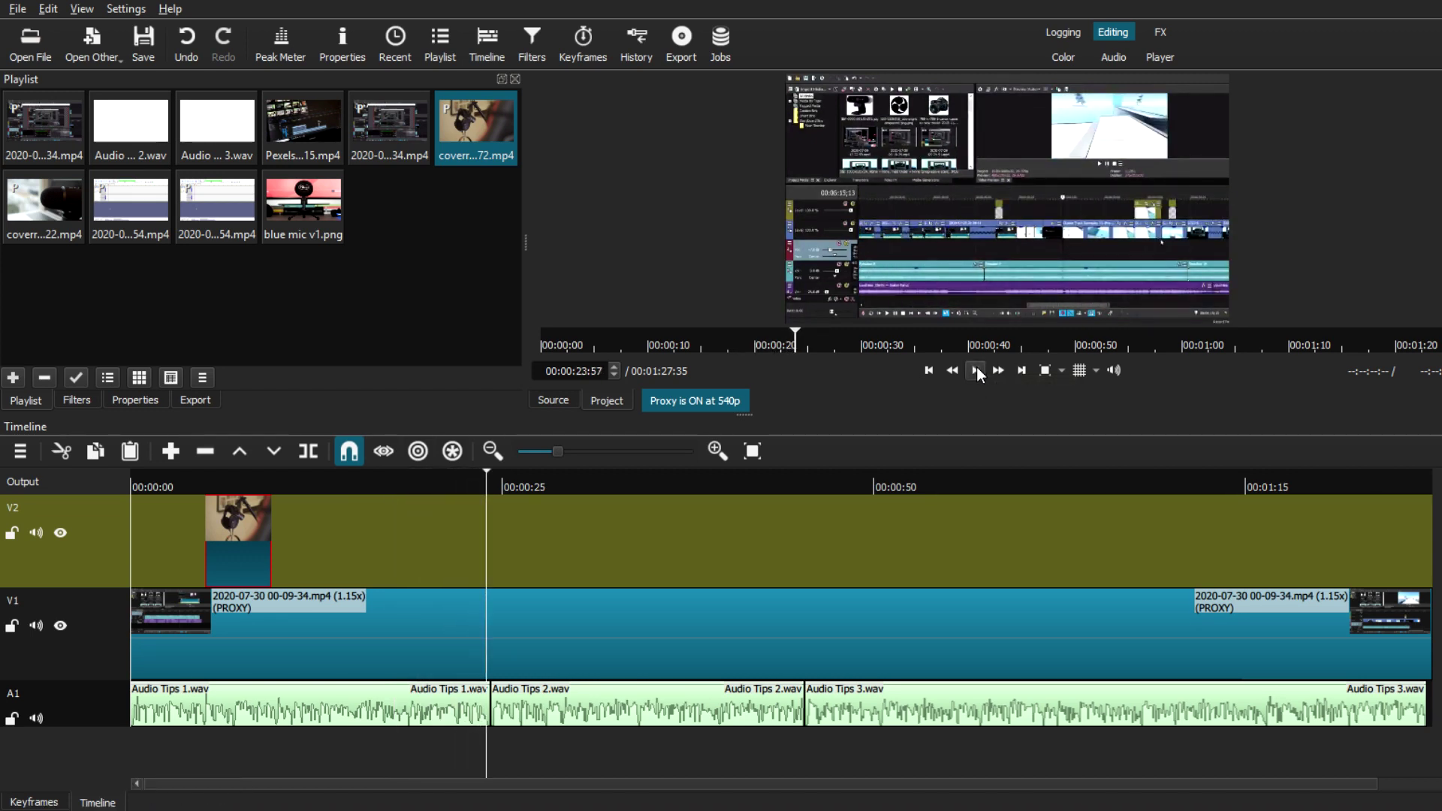
pyautogui.click(480, 475)
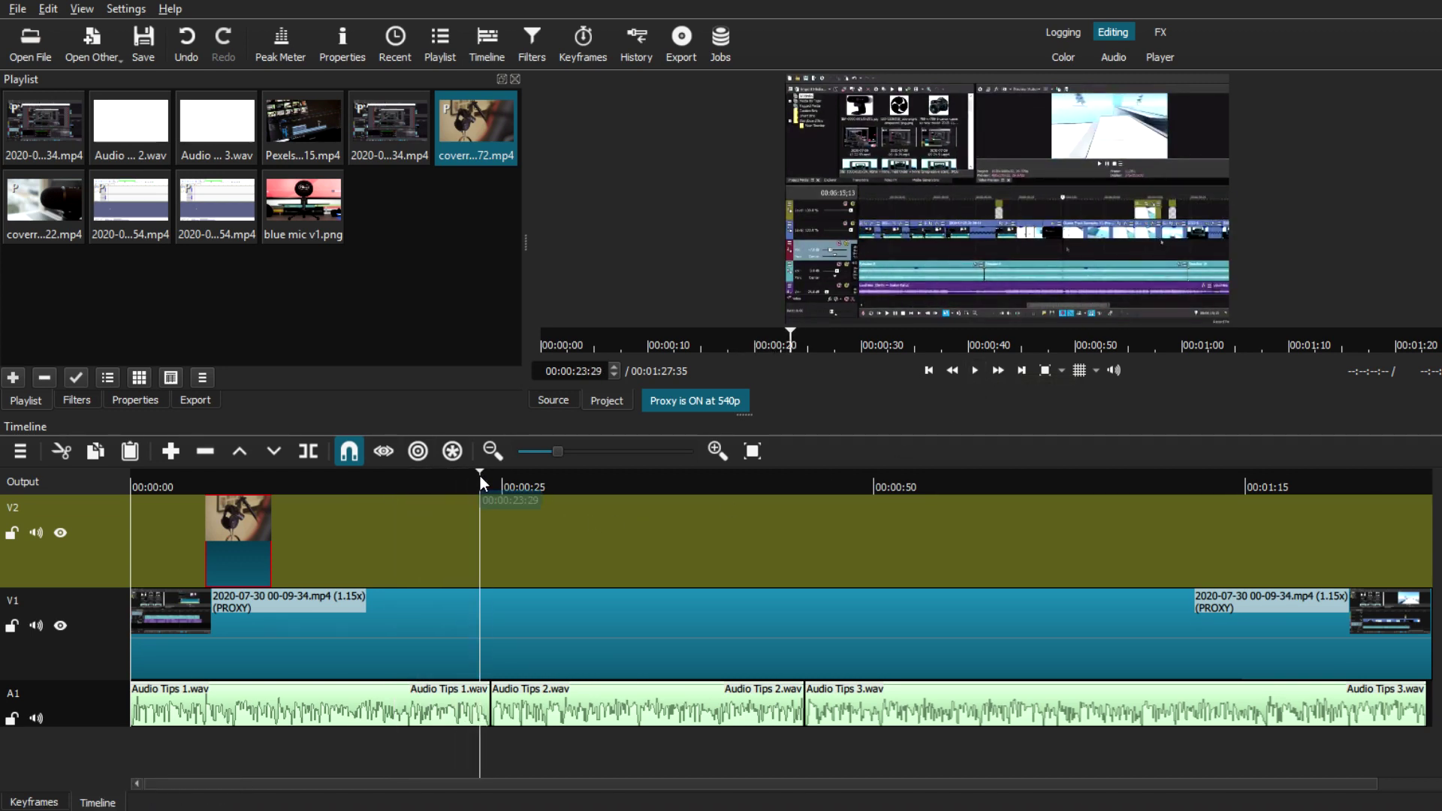
pyautogui.click(45, 236)
# Step: Place the coverr microphone clip on V2, speed it to 1.4x, trim it short, and preview
pyautogui.moveTo(363, 433); pyautogui.dragTo(481, 504)
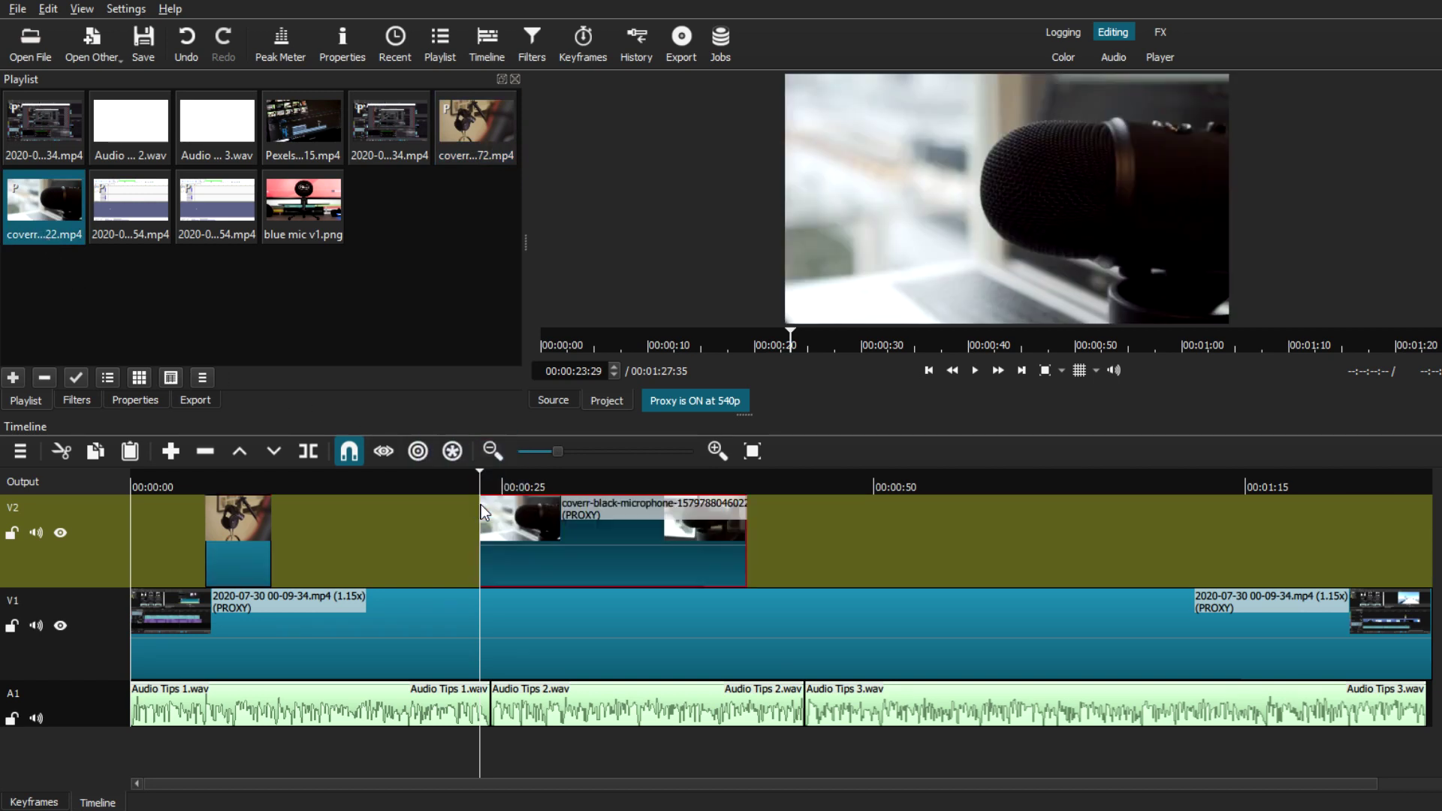
pyautogui.click(120, 400)
pyautogui.click(137, 208)
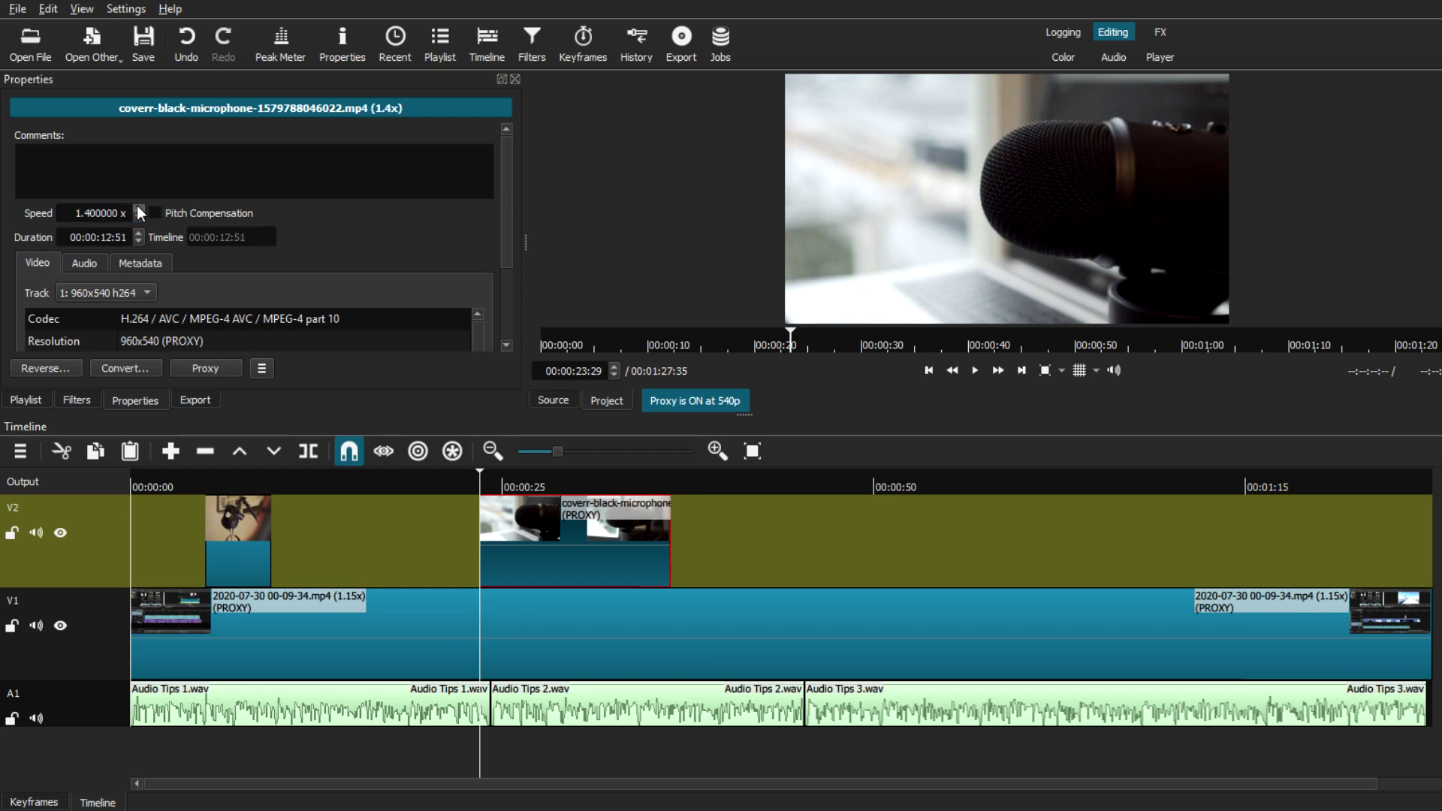
pyautogui.click(22, 401)
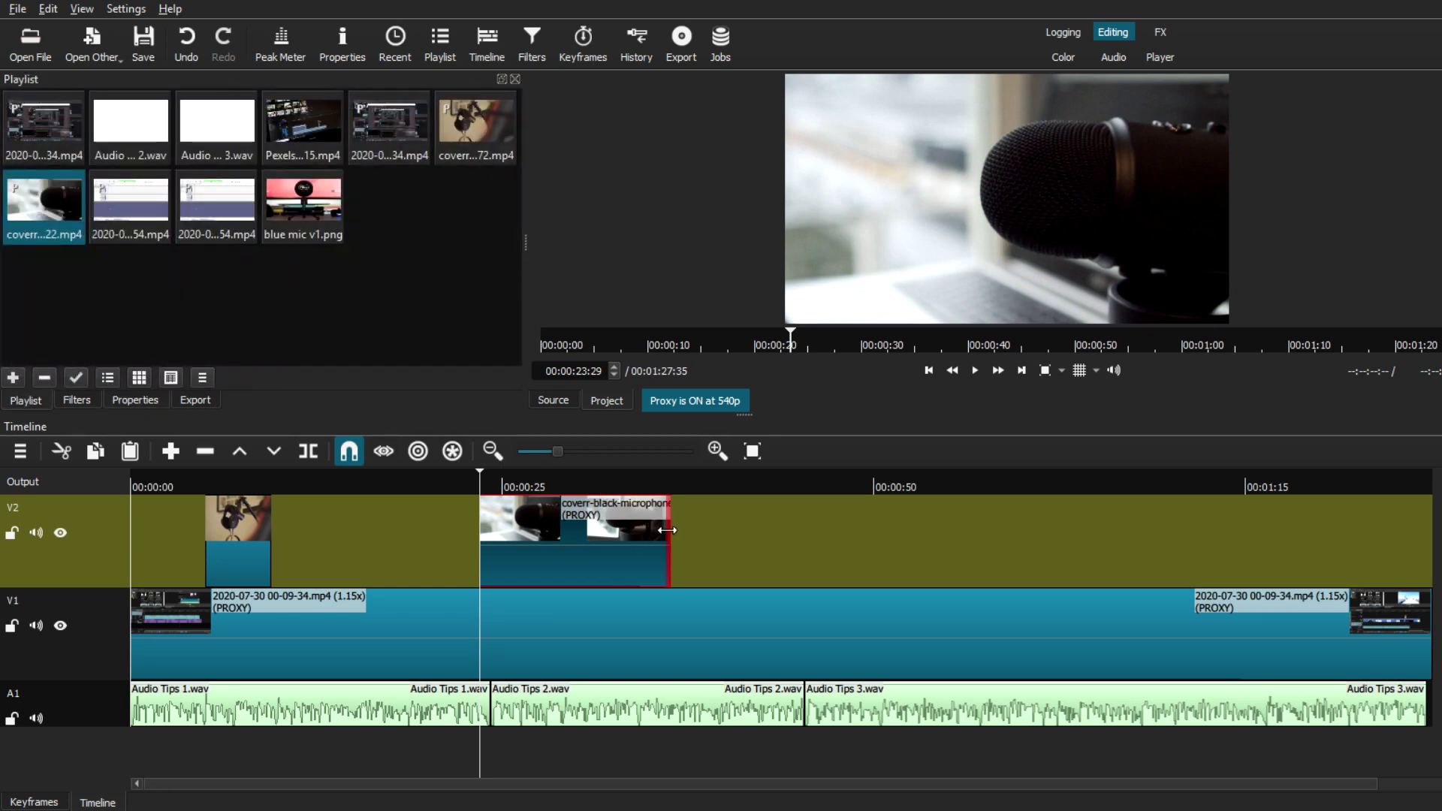
pyautogui.moveTo(669, 526); pyautogui.dragTo(577, 527)
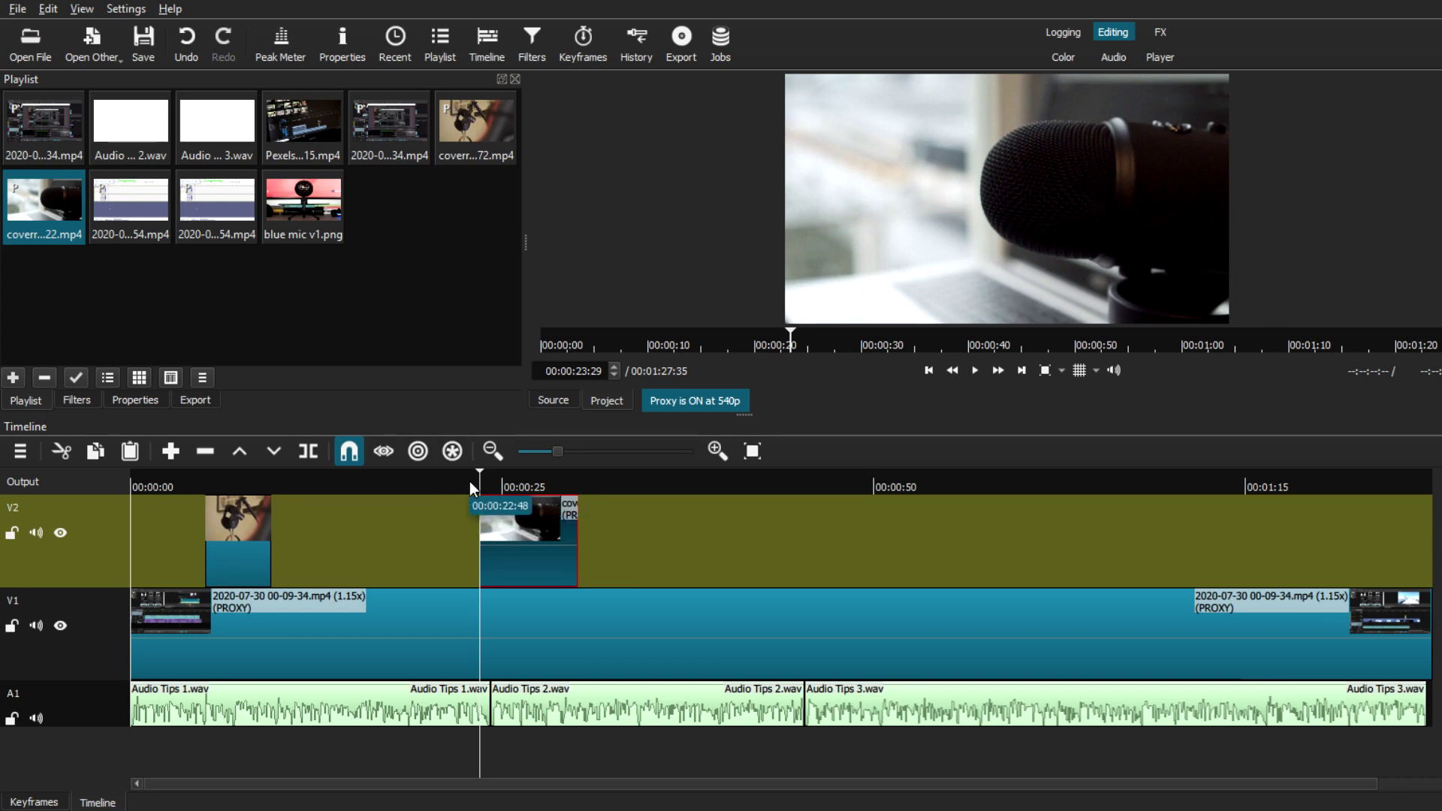
pyautogui.click(471, 481)
pyautogui.click(975, 370)
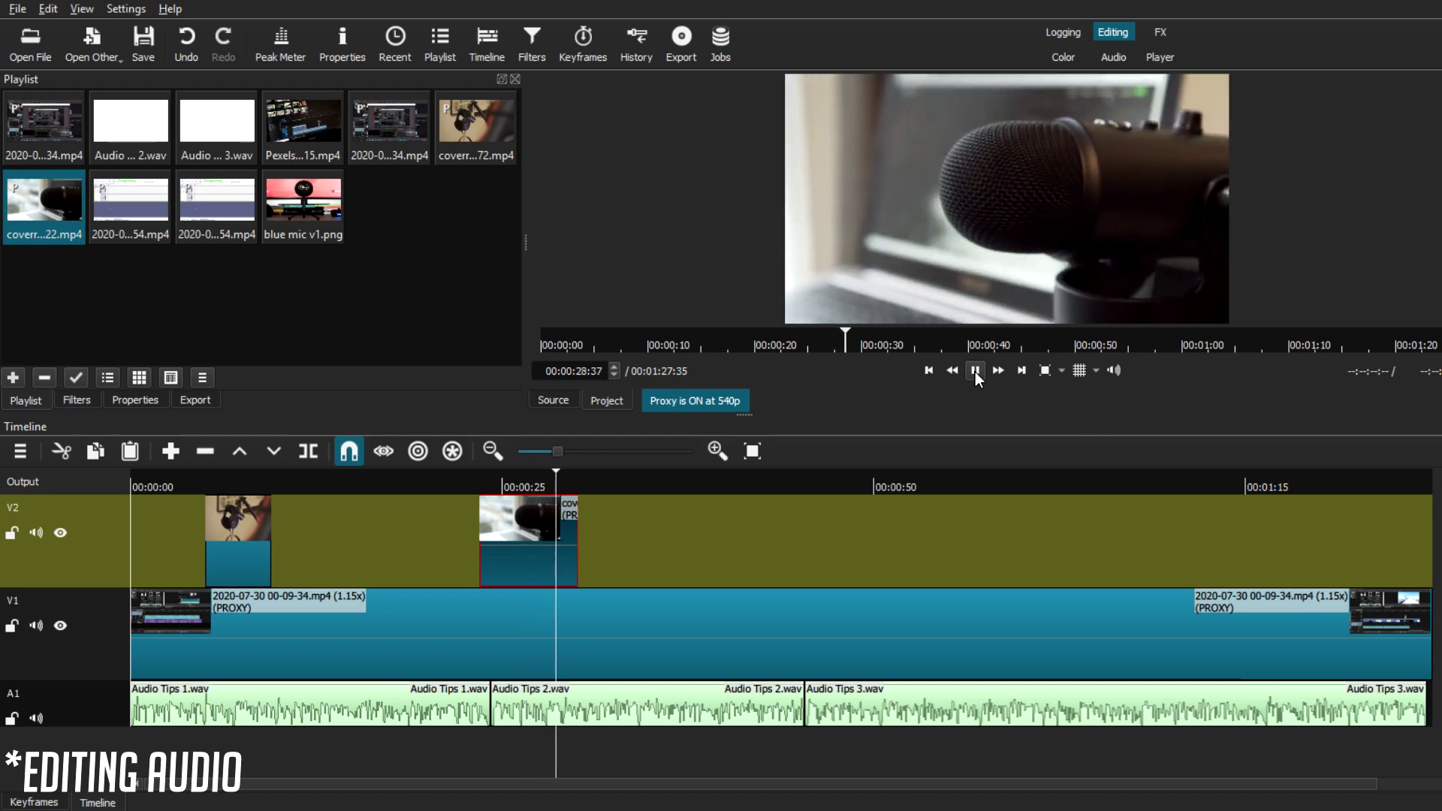
pyautogui.click(975, 370)
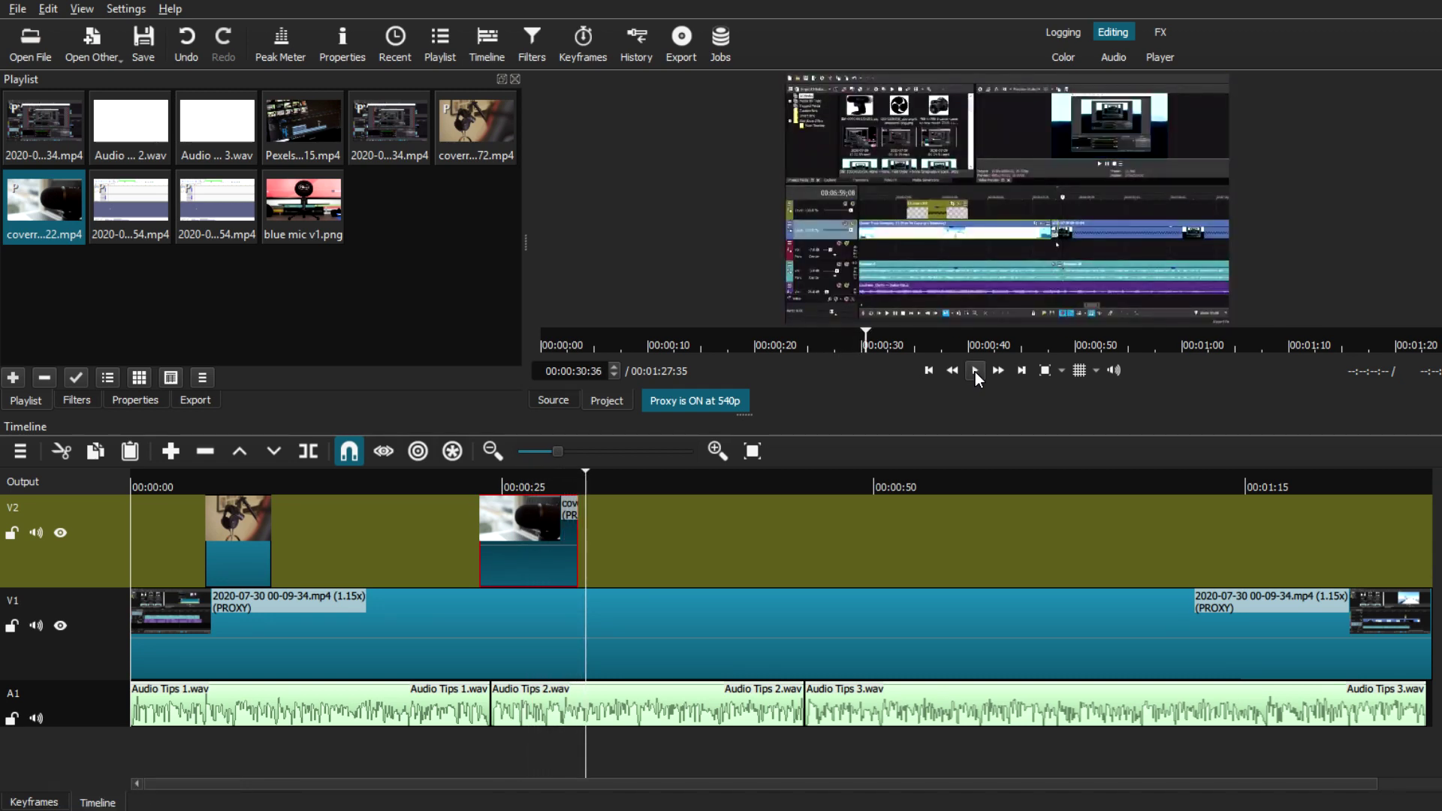
pyautogui.click(200, 229)
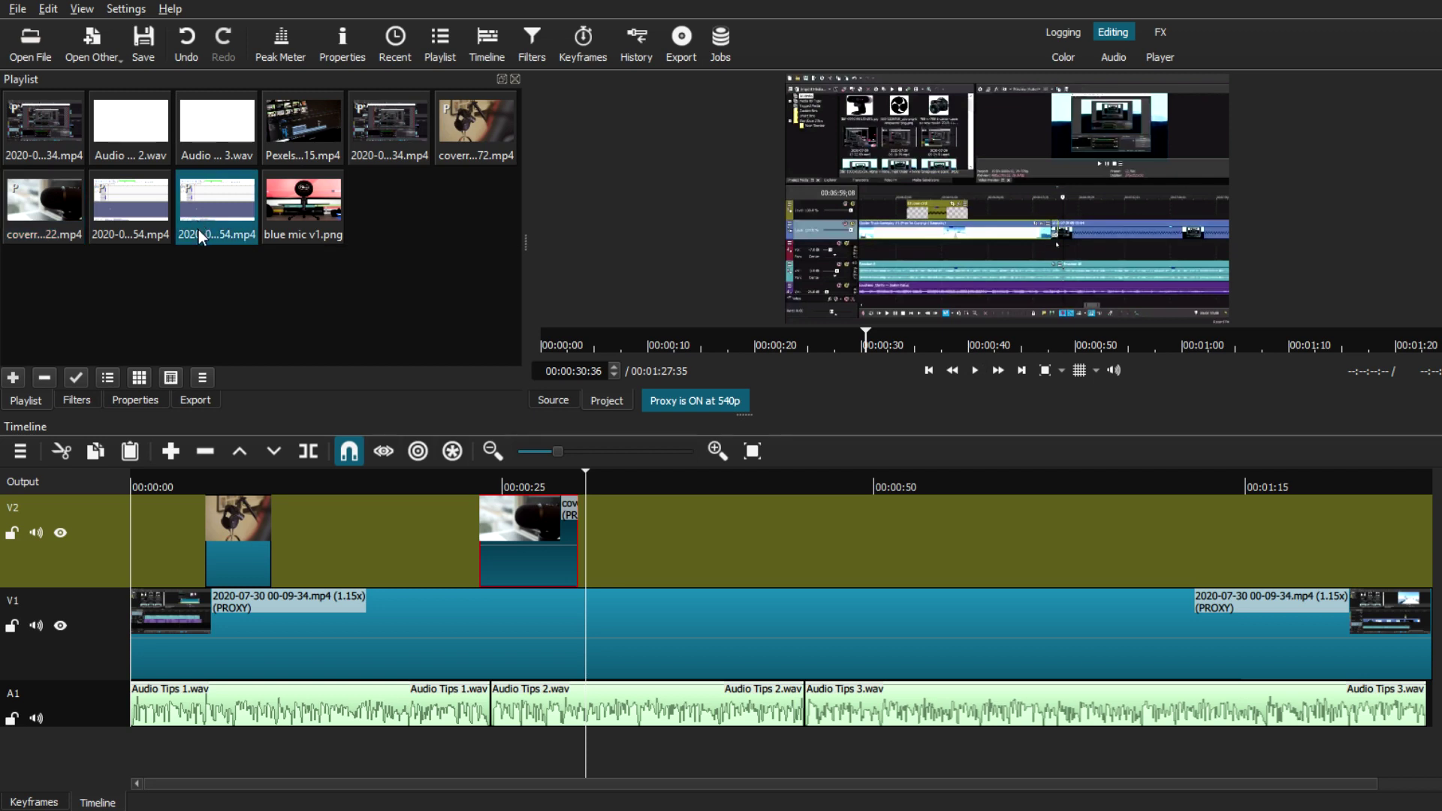
pyautogui.moveTo(283, 294); pyautogui.dragTo(591, 522)
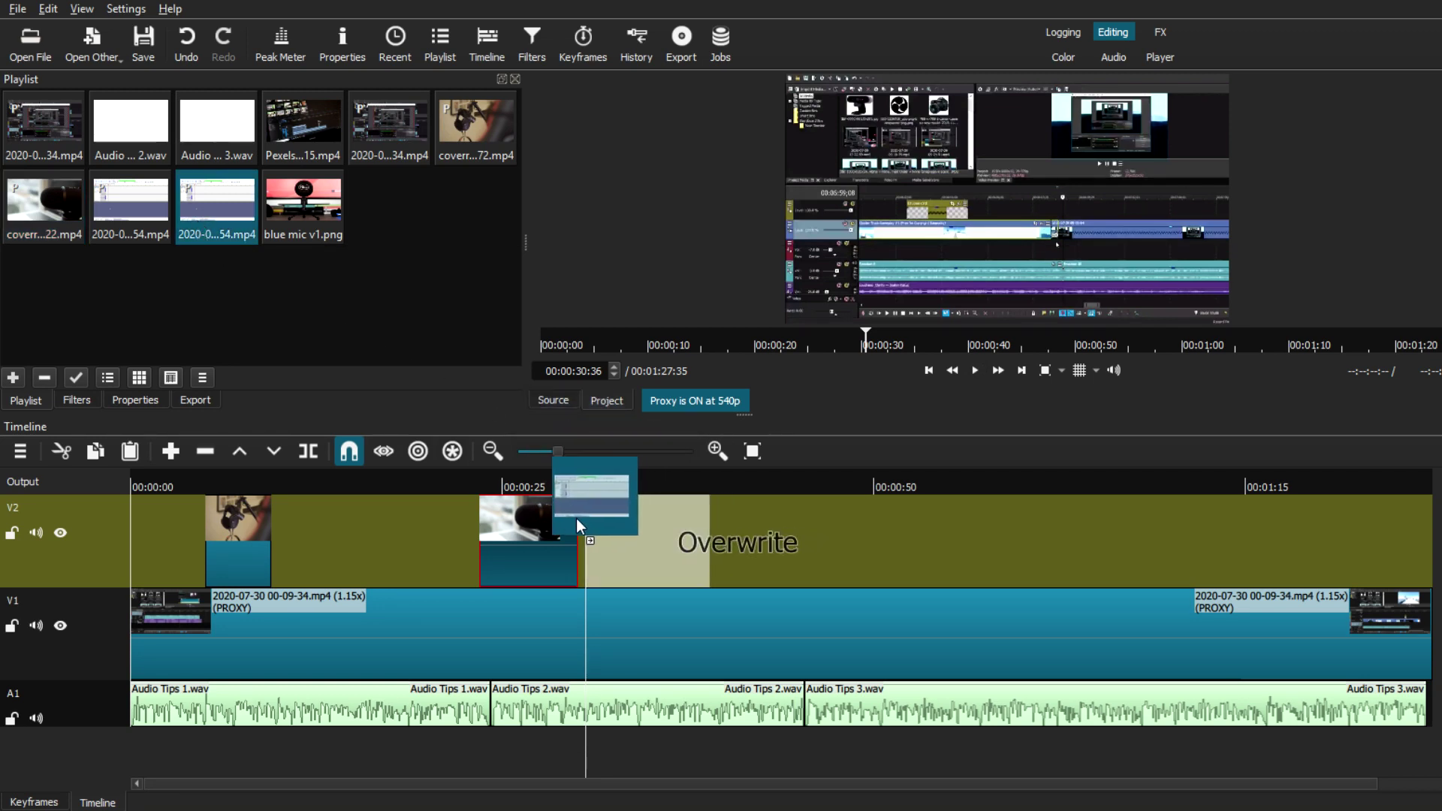
pyautogui.moveTo(575, 518); pyautogui.dragTo(570, 518)
# Step: Preview the new screen recording clip and raise its speed to 1.2x
pyautogui.moveTo(562, 446); pyautogui.dragTo(566, 448)
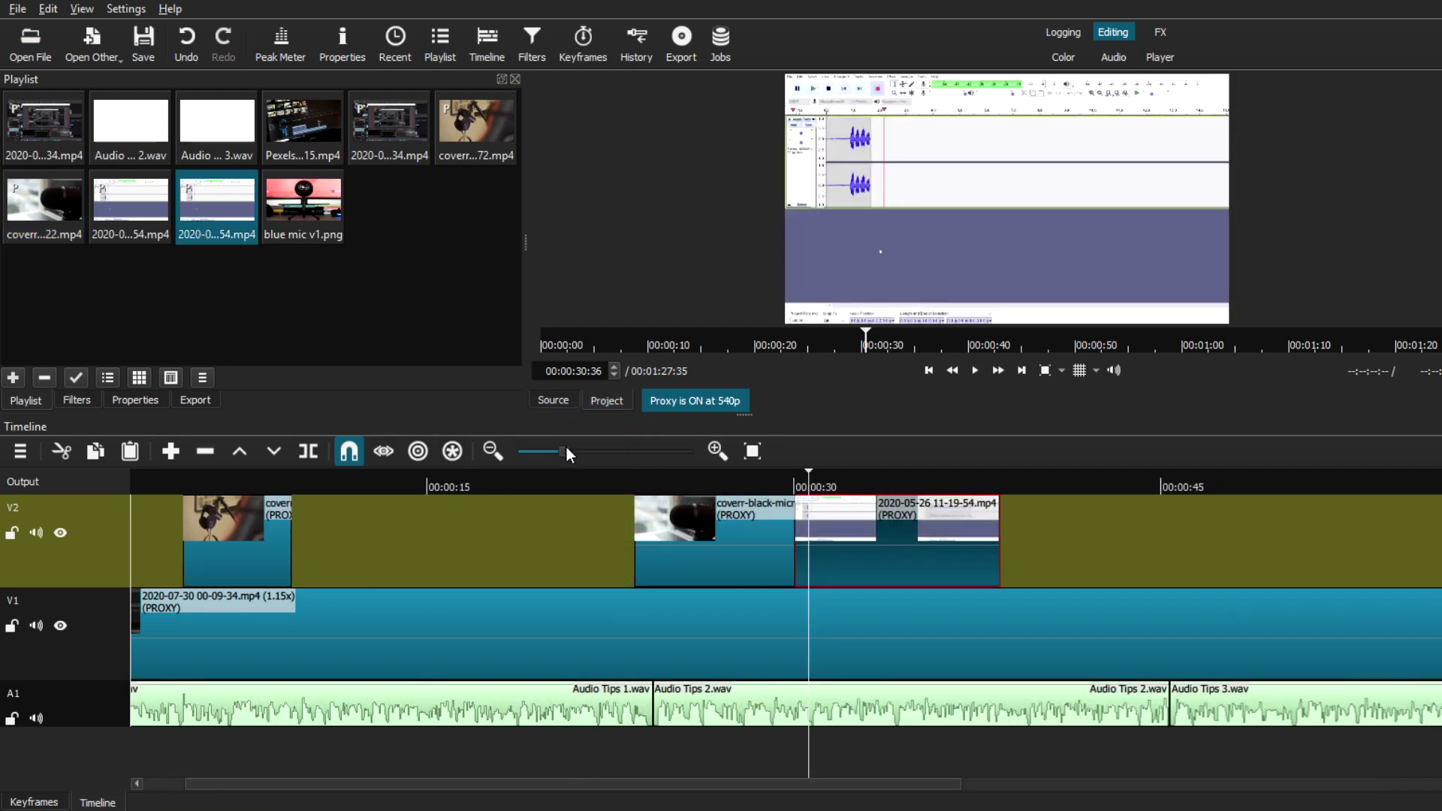
pyautogui.click(767, 484)
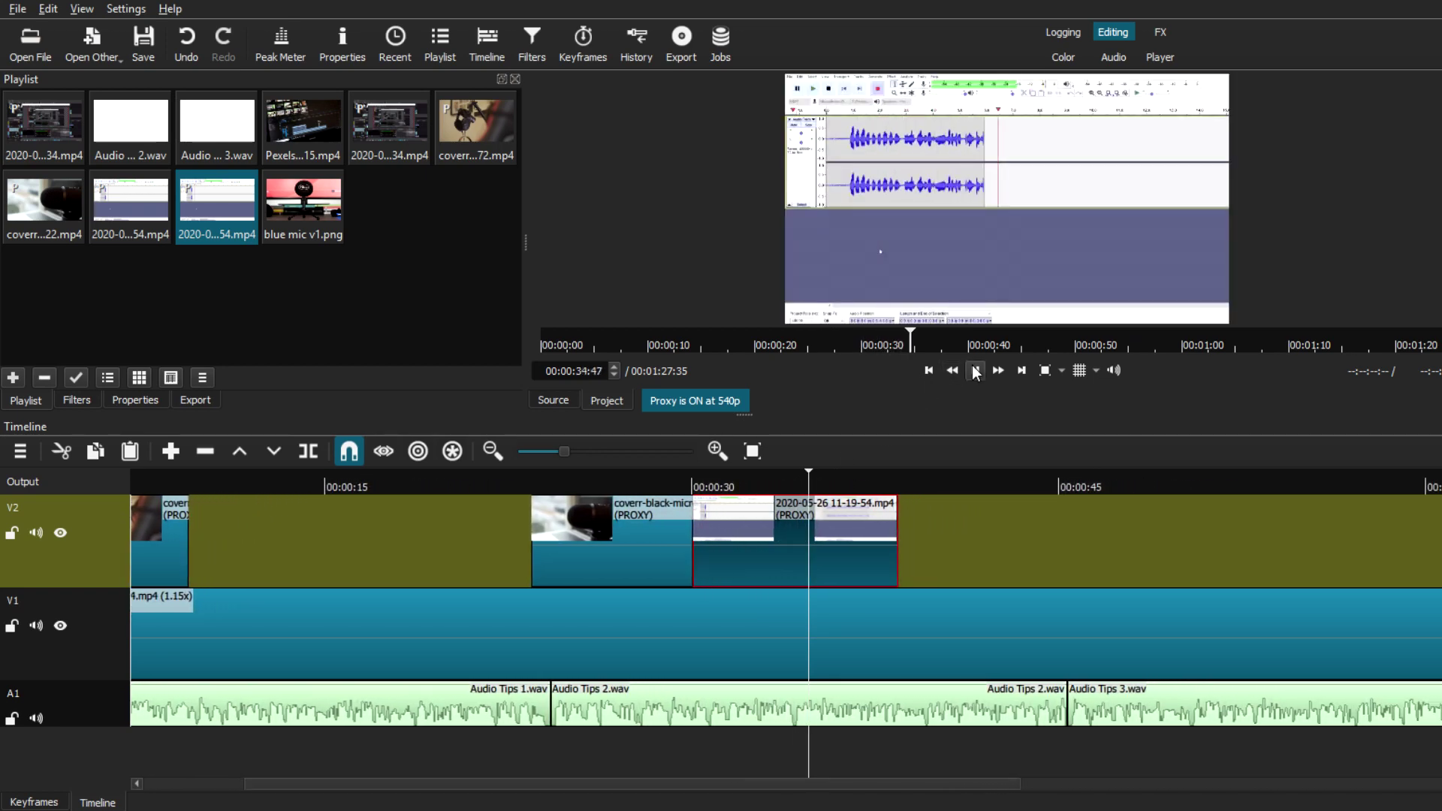
pyautogui.click(974, 370)
pyautogui.moveTo(563, 450); pyautogui.dragTo(557, 449)
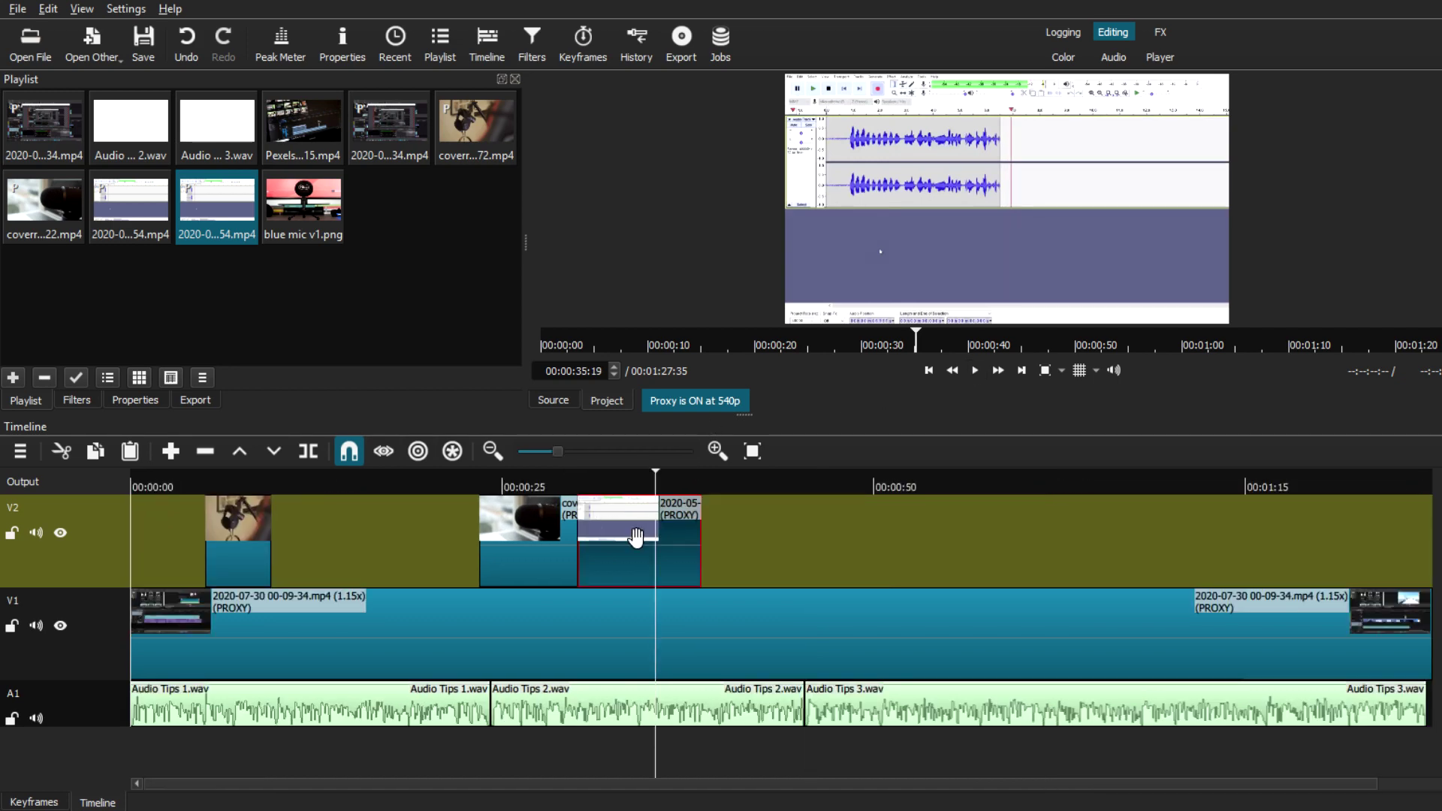
pyautogui.click(135, 399)
pyautogui.click(137, 209)
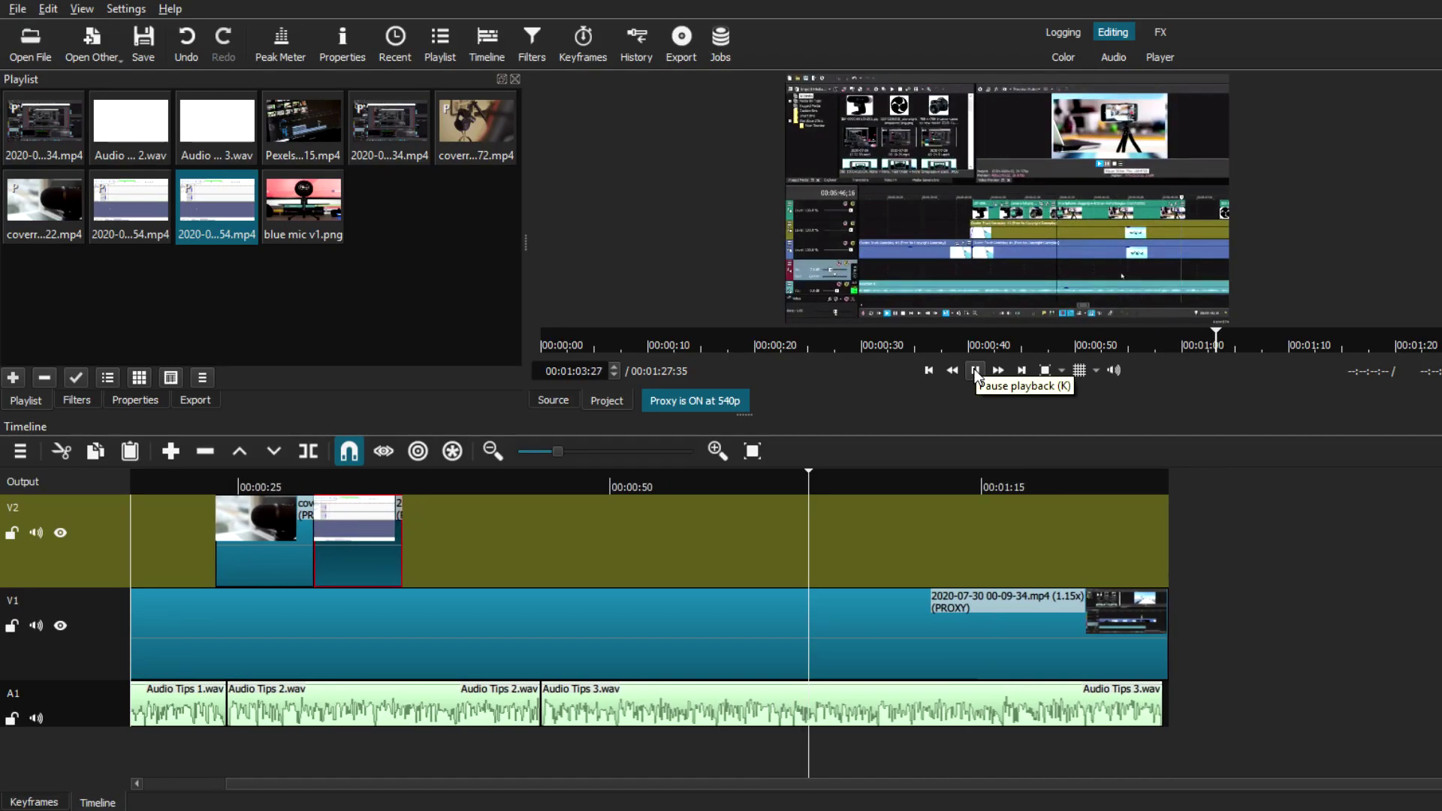
# Step: Place blue mic v1.png on V2 near 1:07 and play from about 1:05 to check it
pyautogui.click(975, 369)
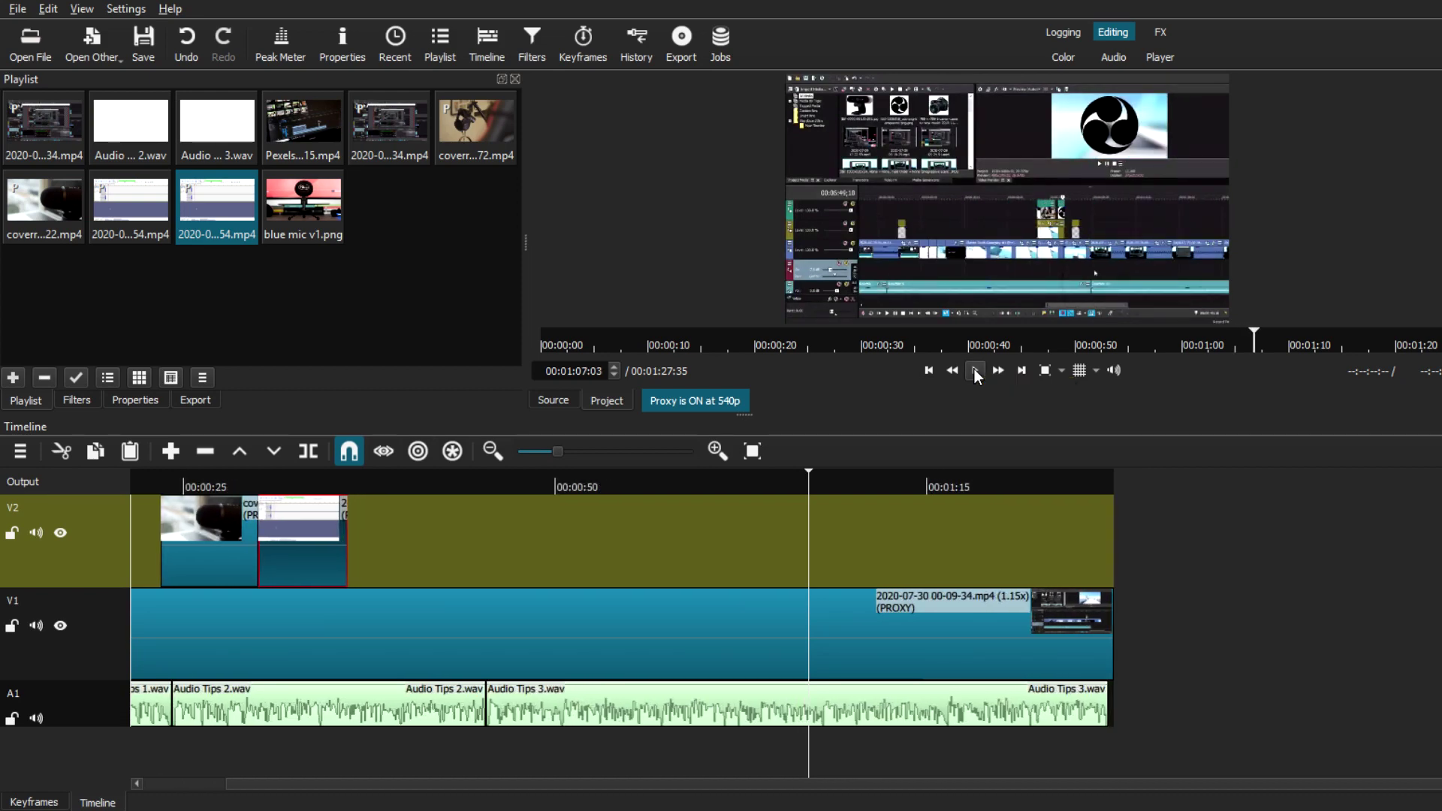
pyautogui.click(321, 218)
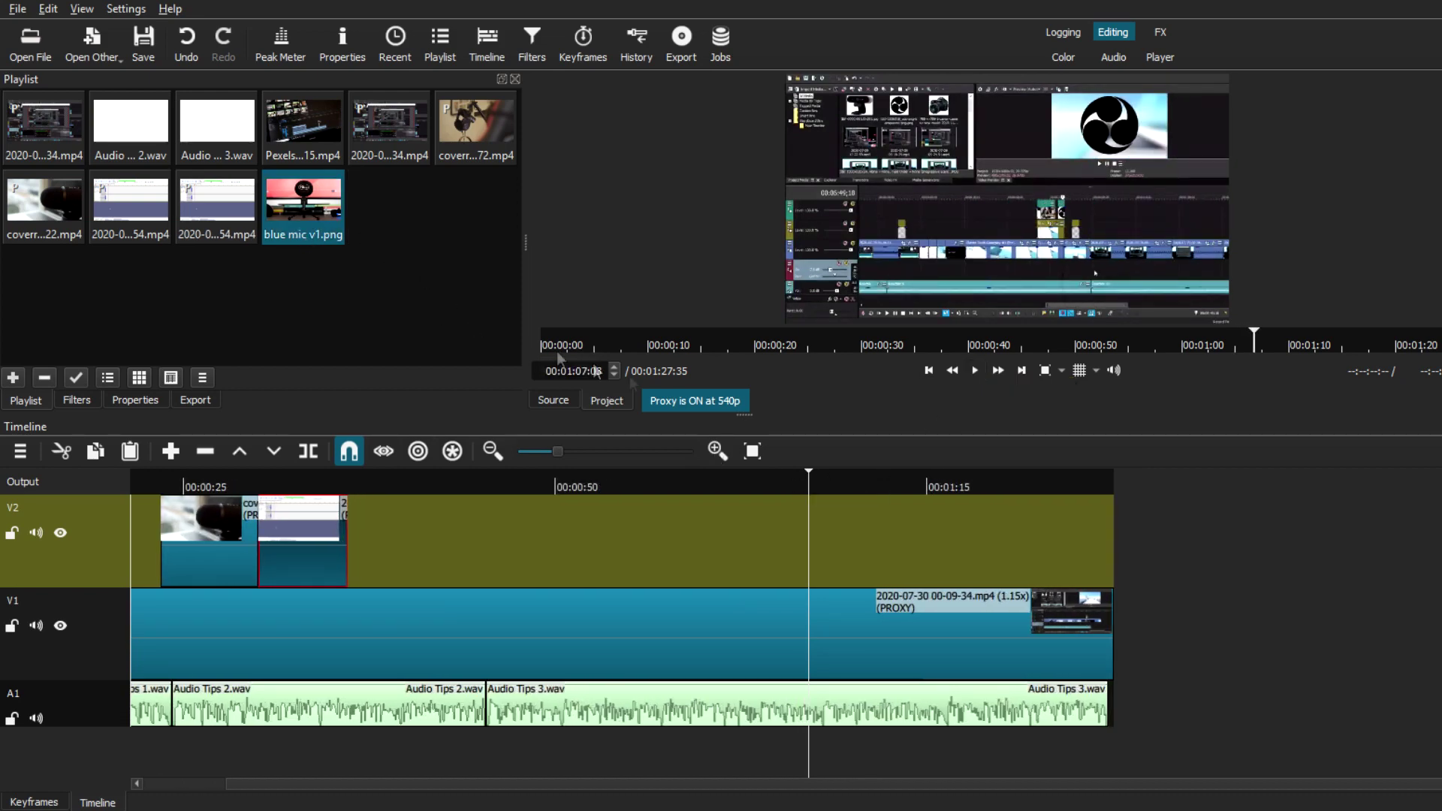
pyautogui.moveTo(559, 359); pyautogui.dragTo(811, 509)
pyautogui.click(974, 369)
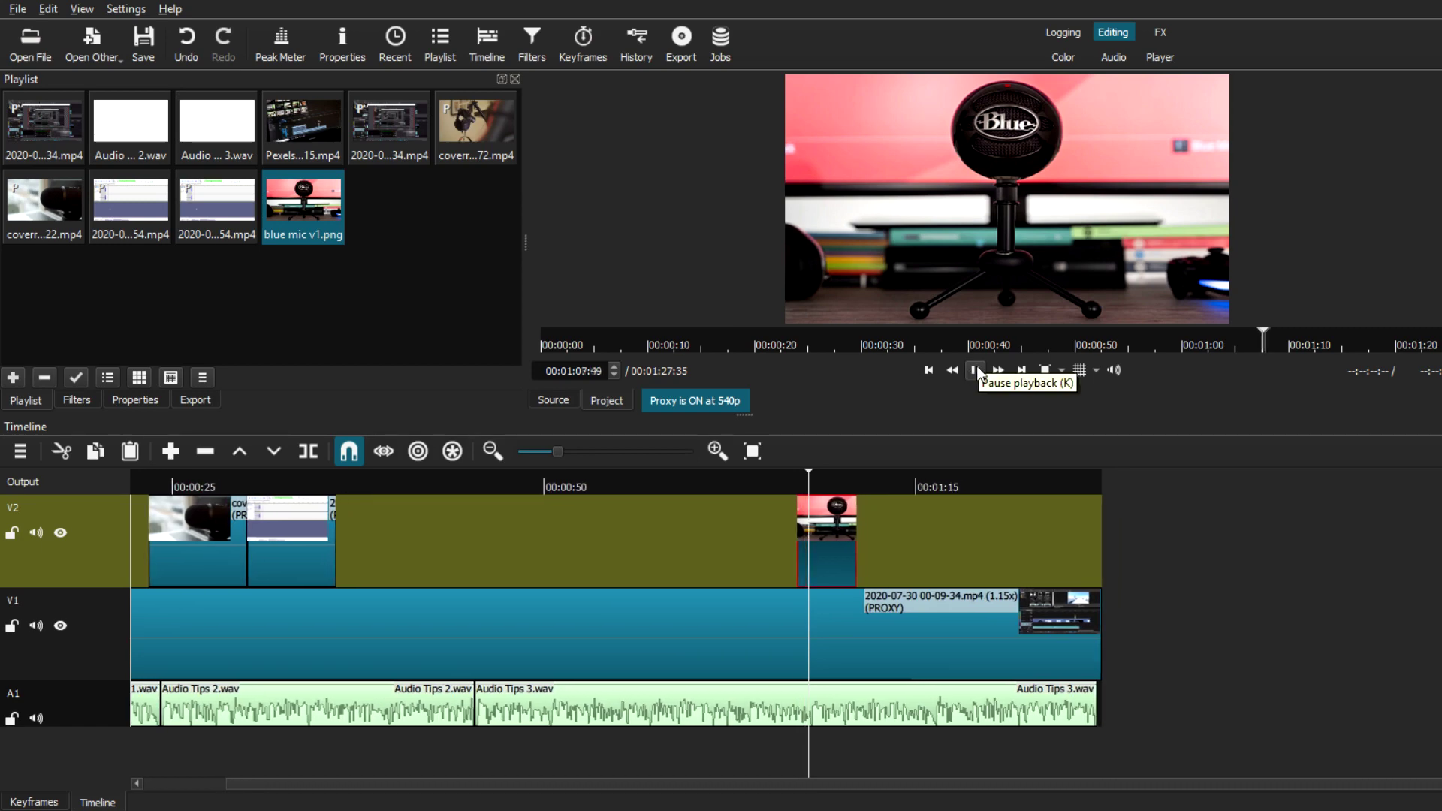
pyautogui.click(976, 368)
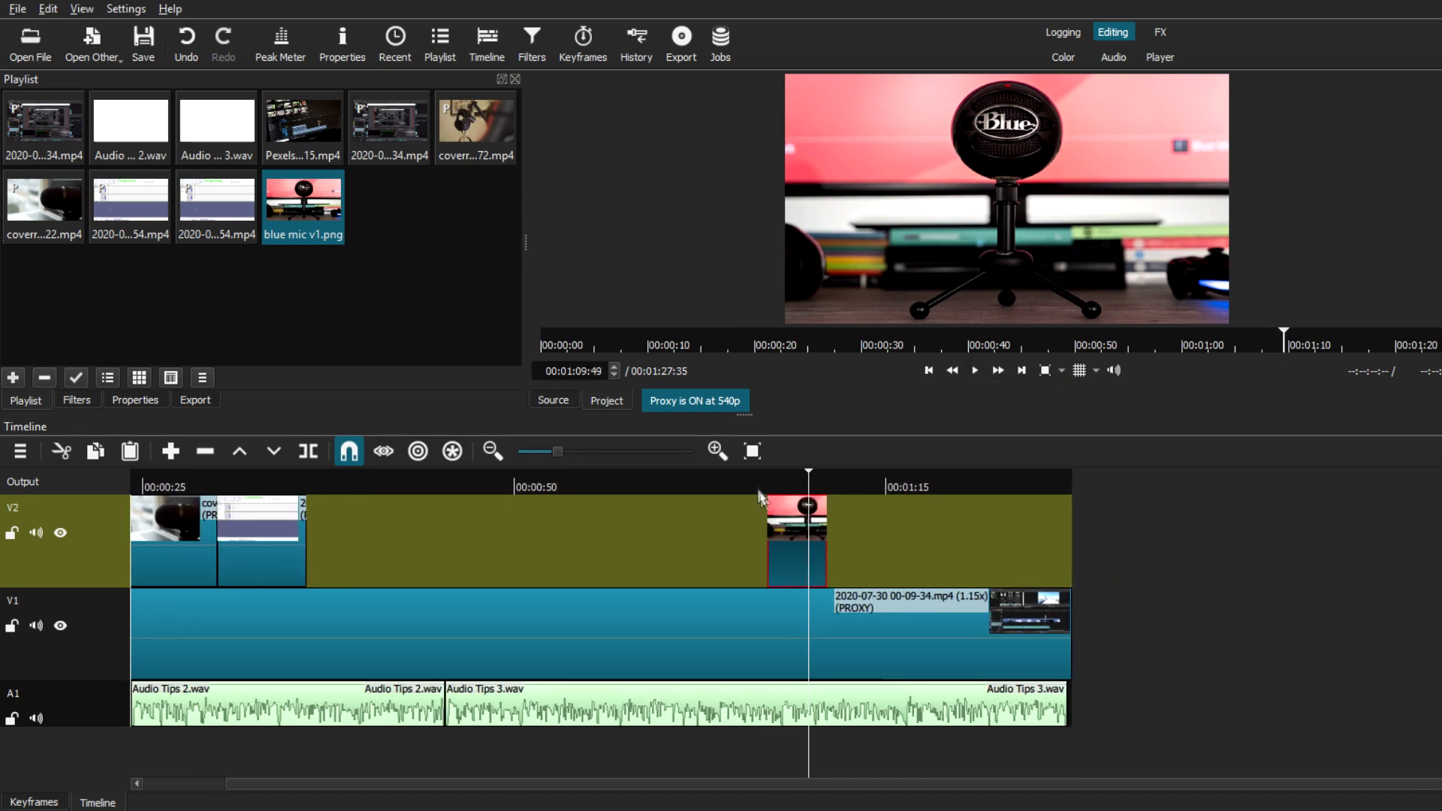
pyautogui.click(749, 479)
pyautogui.click(976, 368)
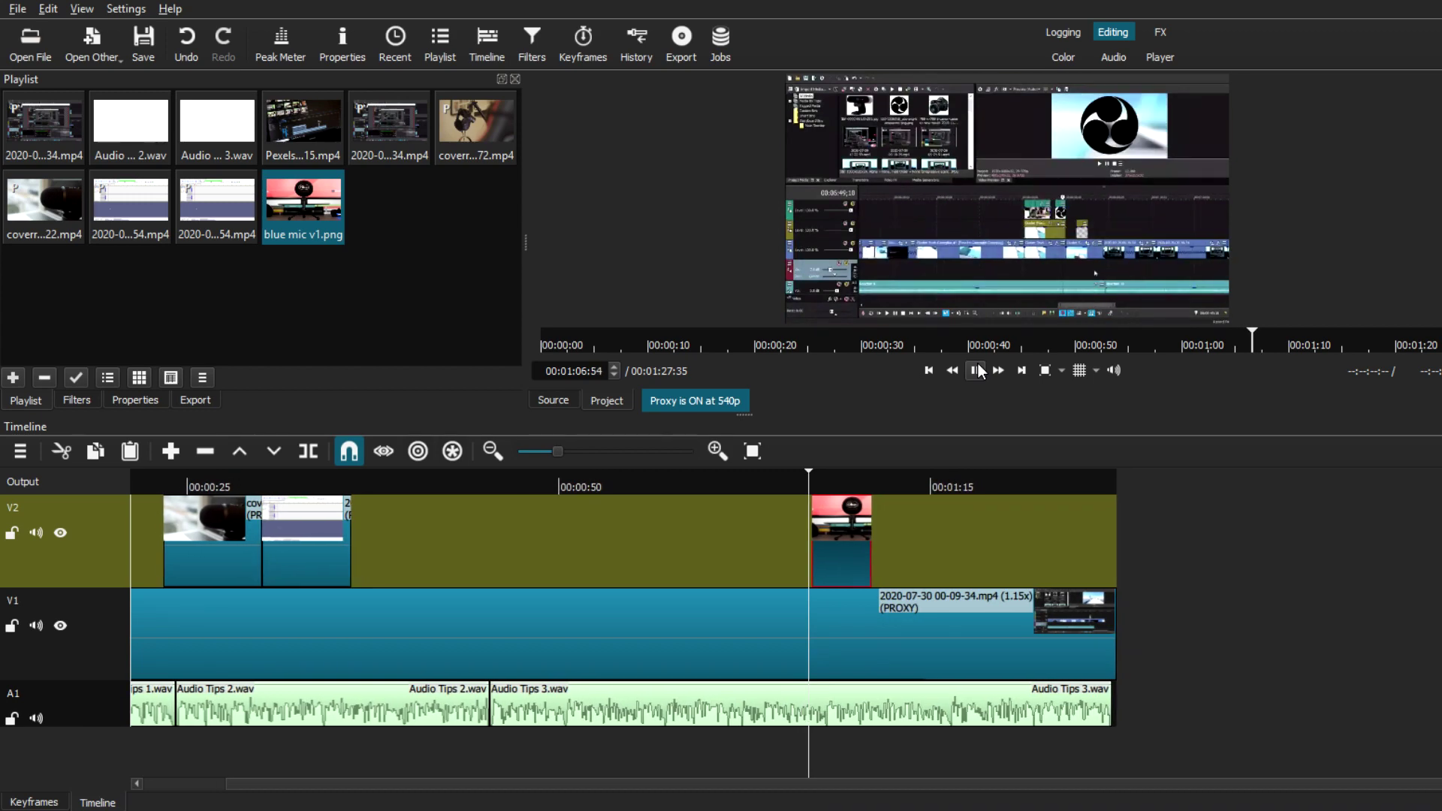
pyautogui.click(976, 369)
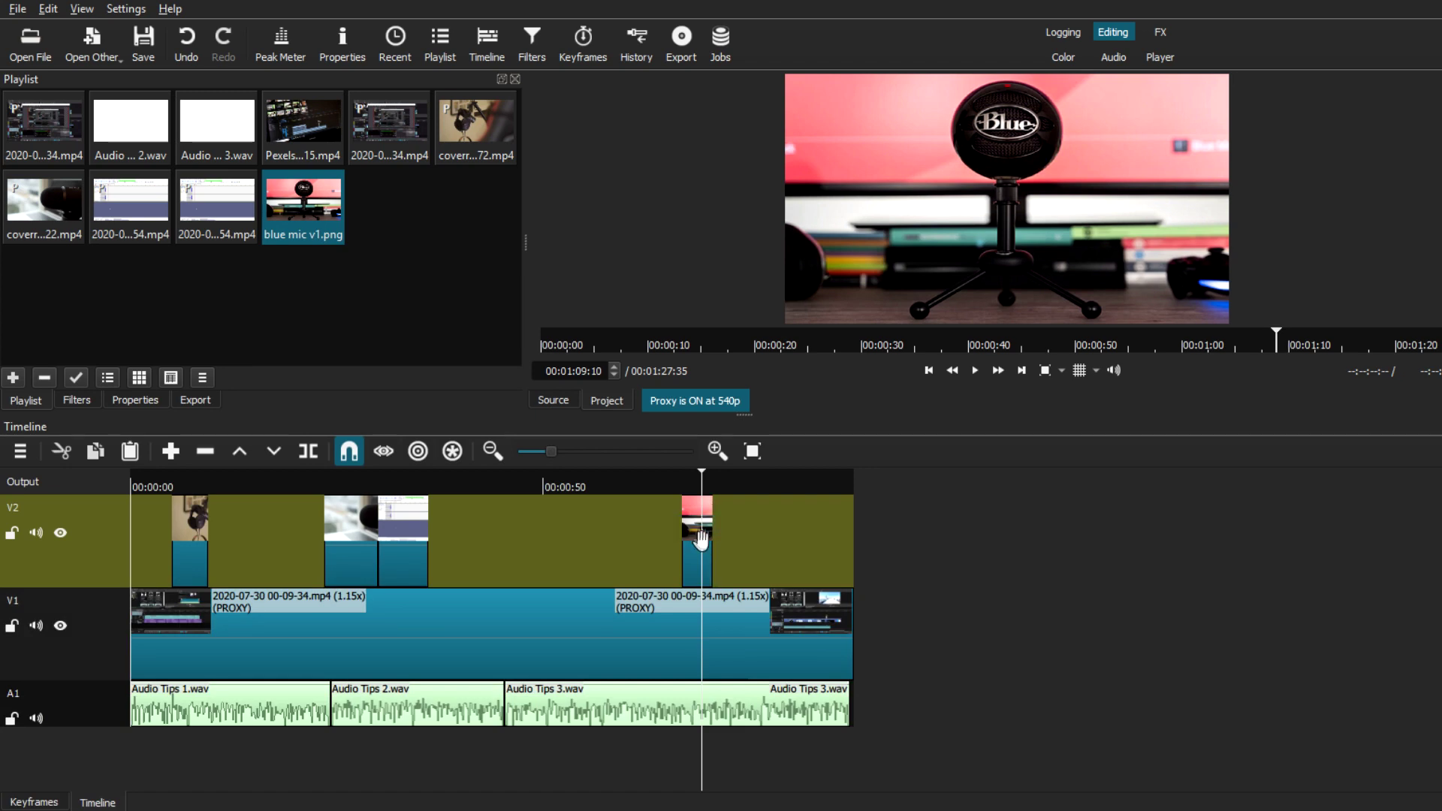
# Step: Zoom the timeline in around the 19-second mark and briefly play it
pyautogui.click(506, 487)
pyautogui.click(286, 480)
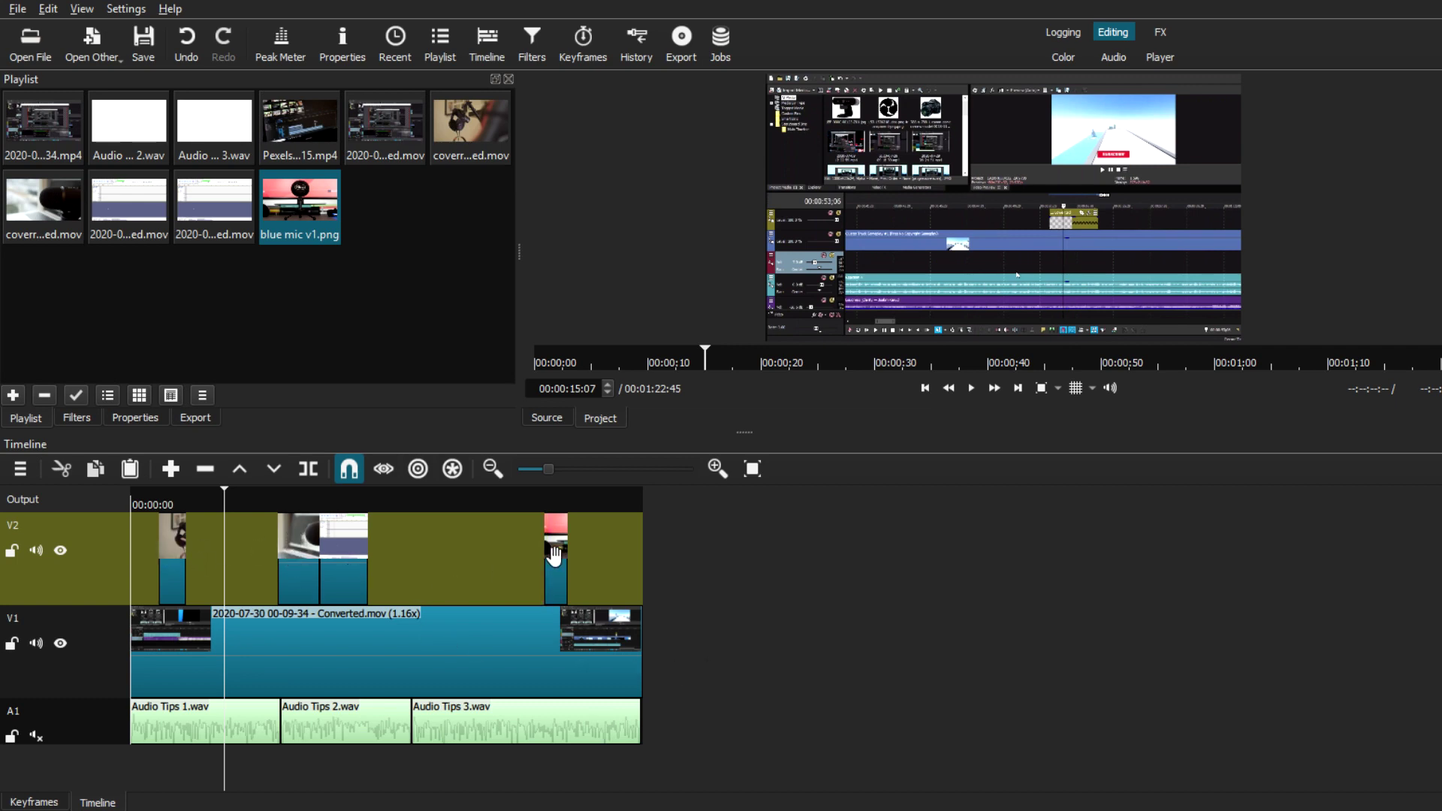
pyautogui.click(717, 466)
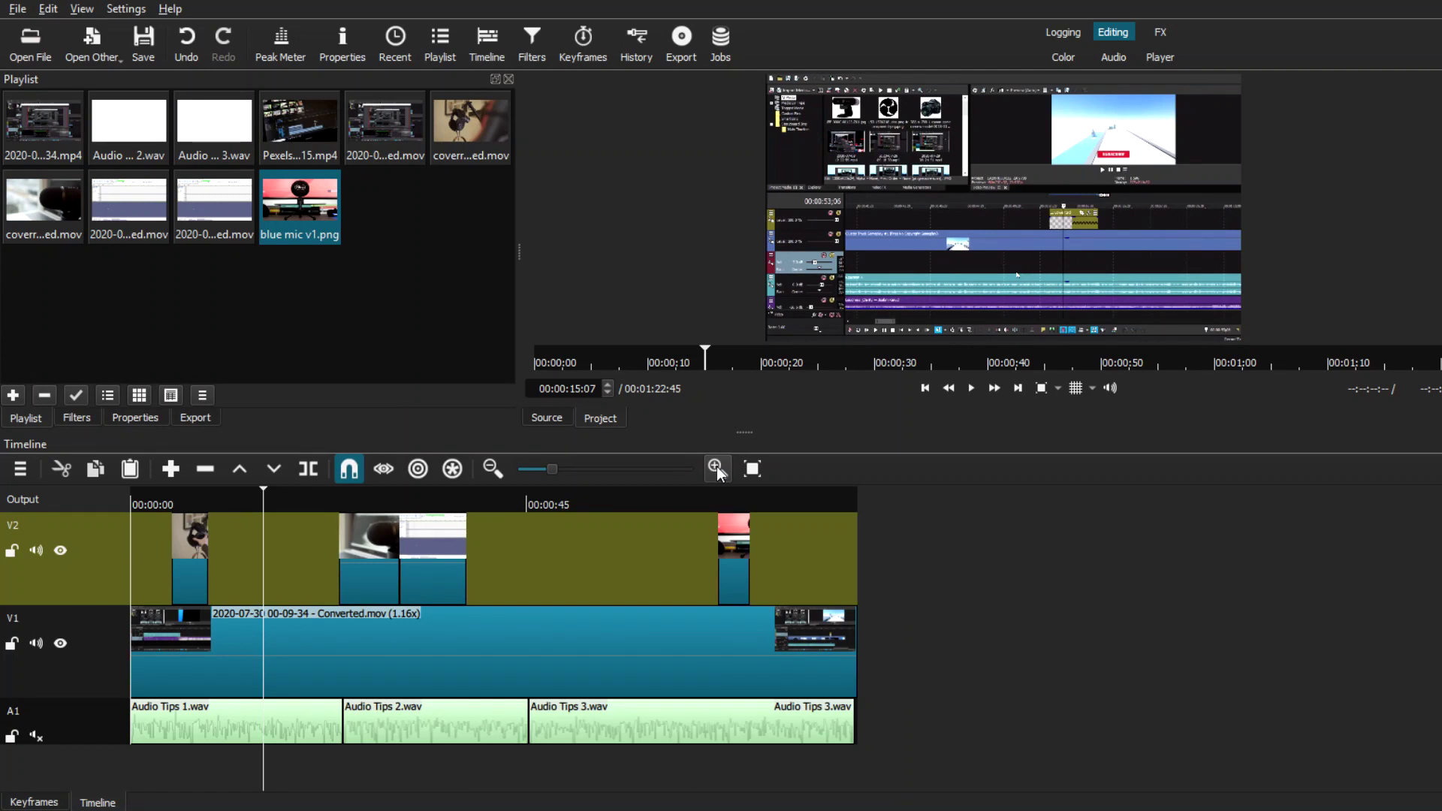
pyautogui.click(716, 467)
pyautogui.click(971, 388)
pyautogui.click(972, 388)
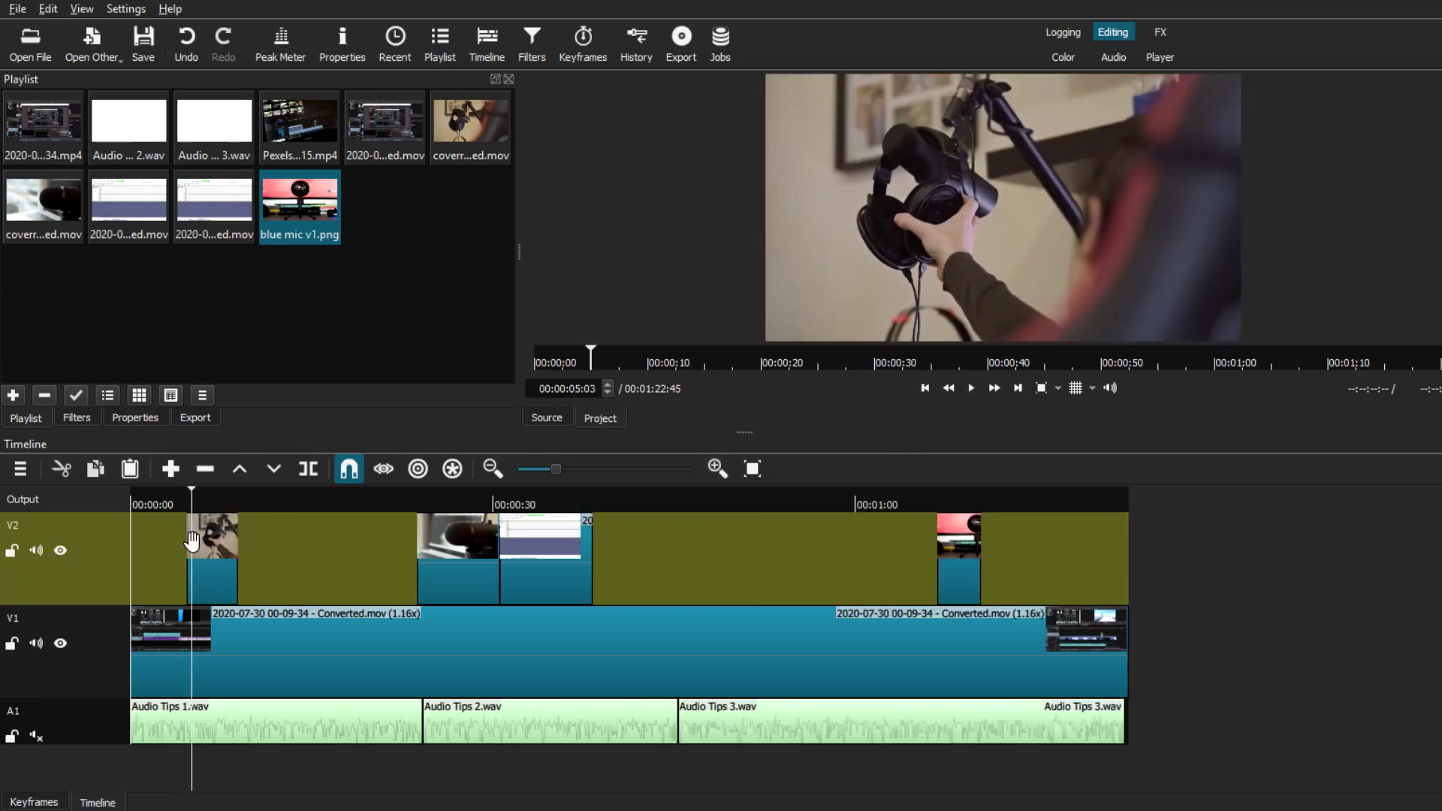
# Step: Preview the black microphone clip from its start near 00:00:23 and show its filters
pyautogui.click(458, 561)
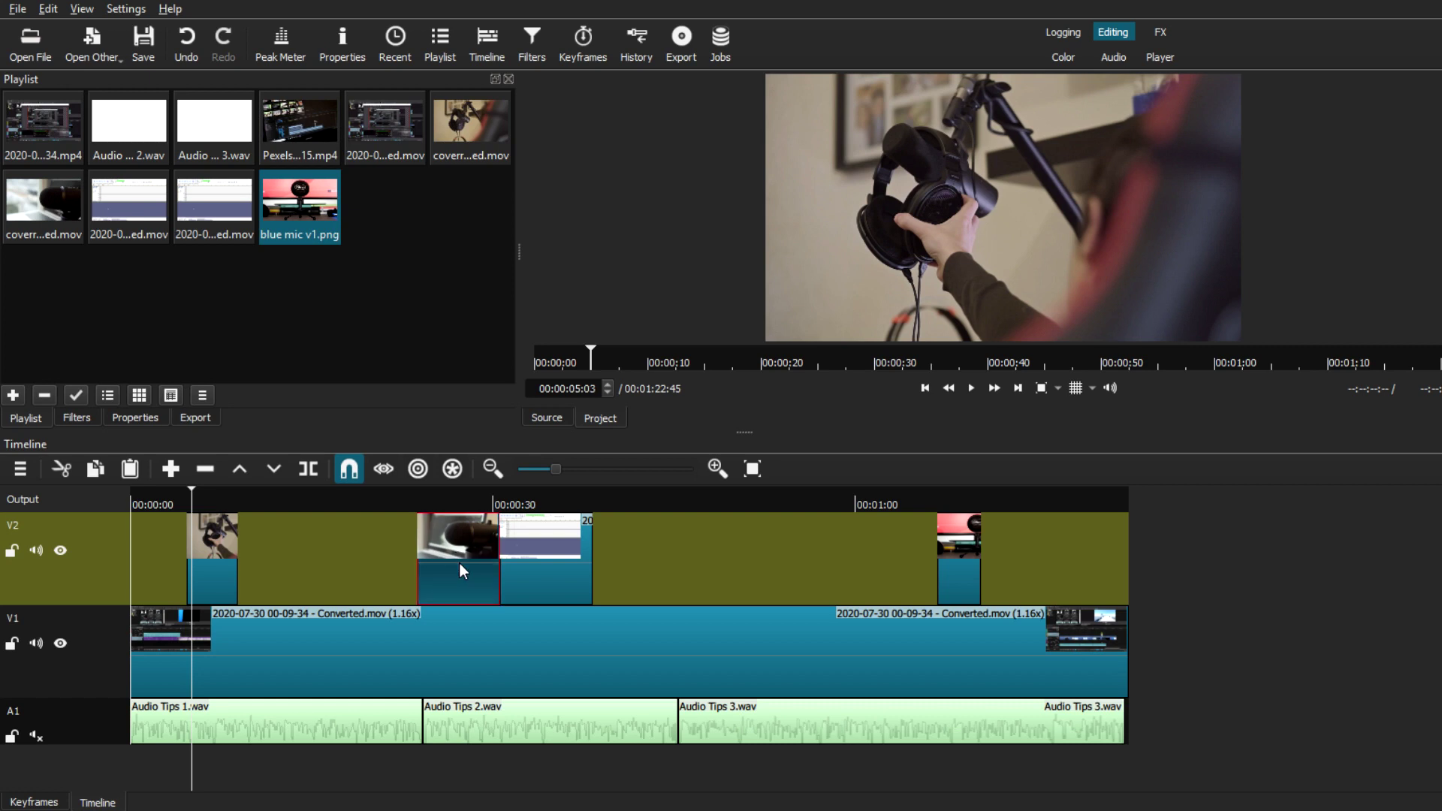
pyautogui.click(409, 493)
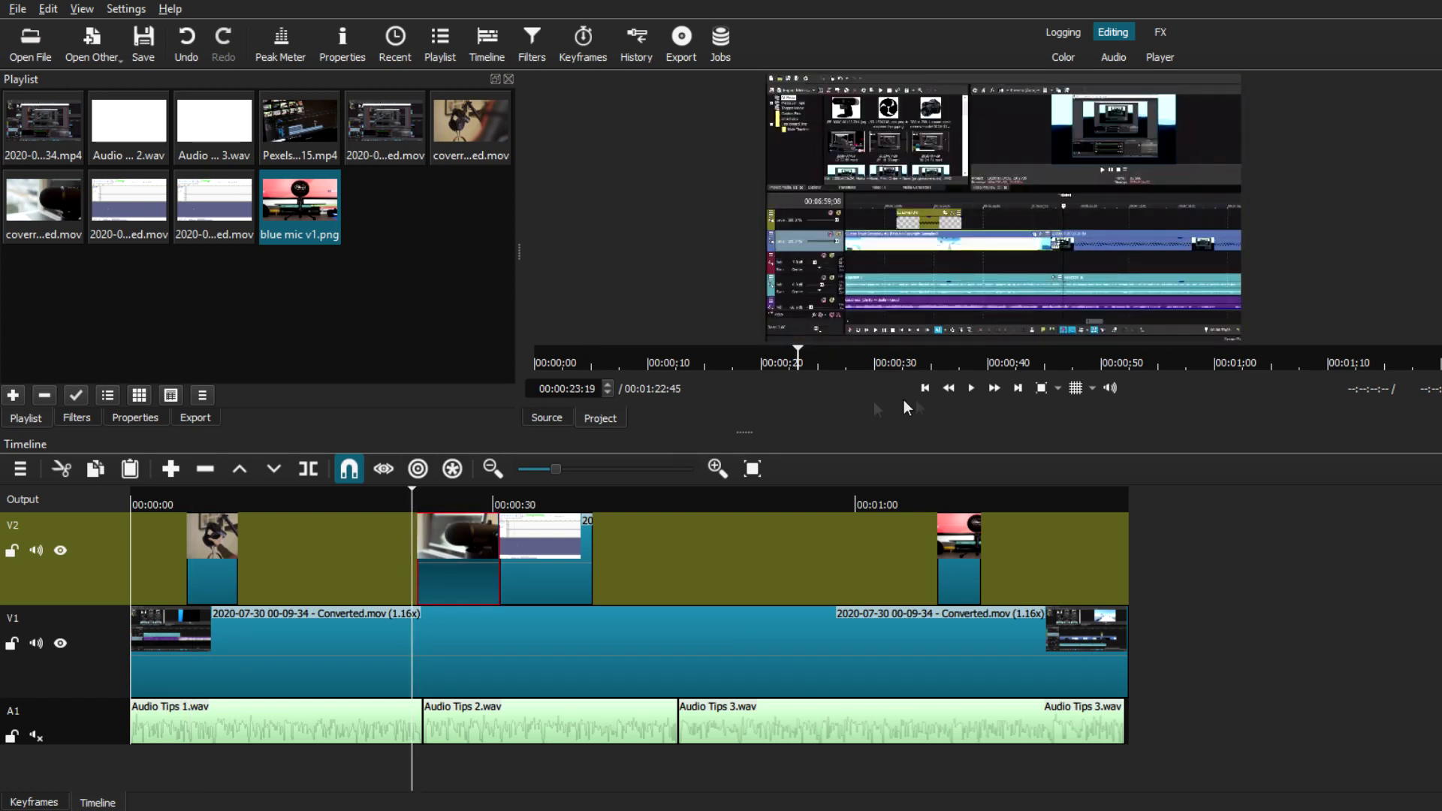
pyautogui.click(974, 386)
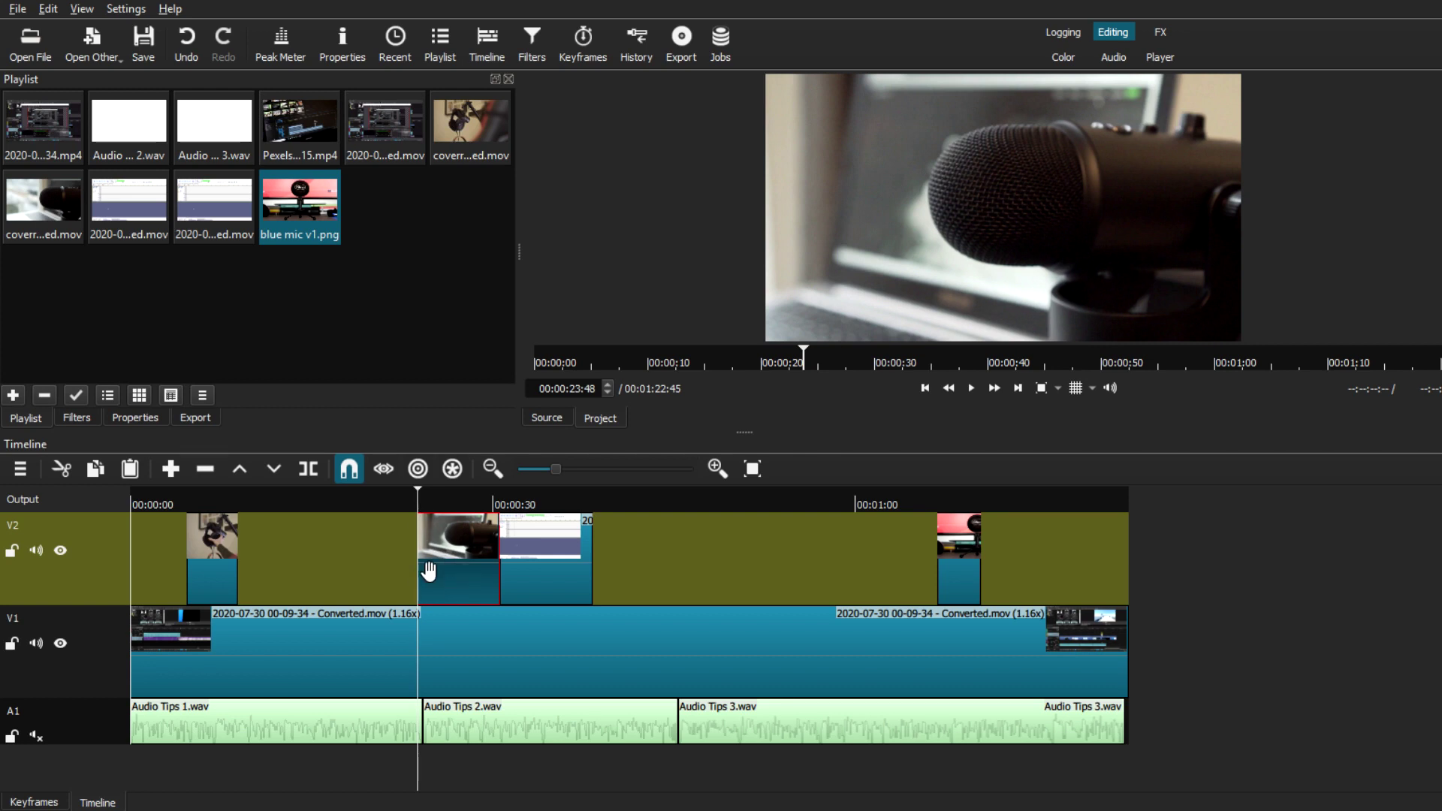
pyautogui.click(76, 418)
# Step: Add a Size, Position & Rotate filter using the Slide In From Bottom preset
pyautogui.click(21, 258)
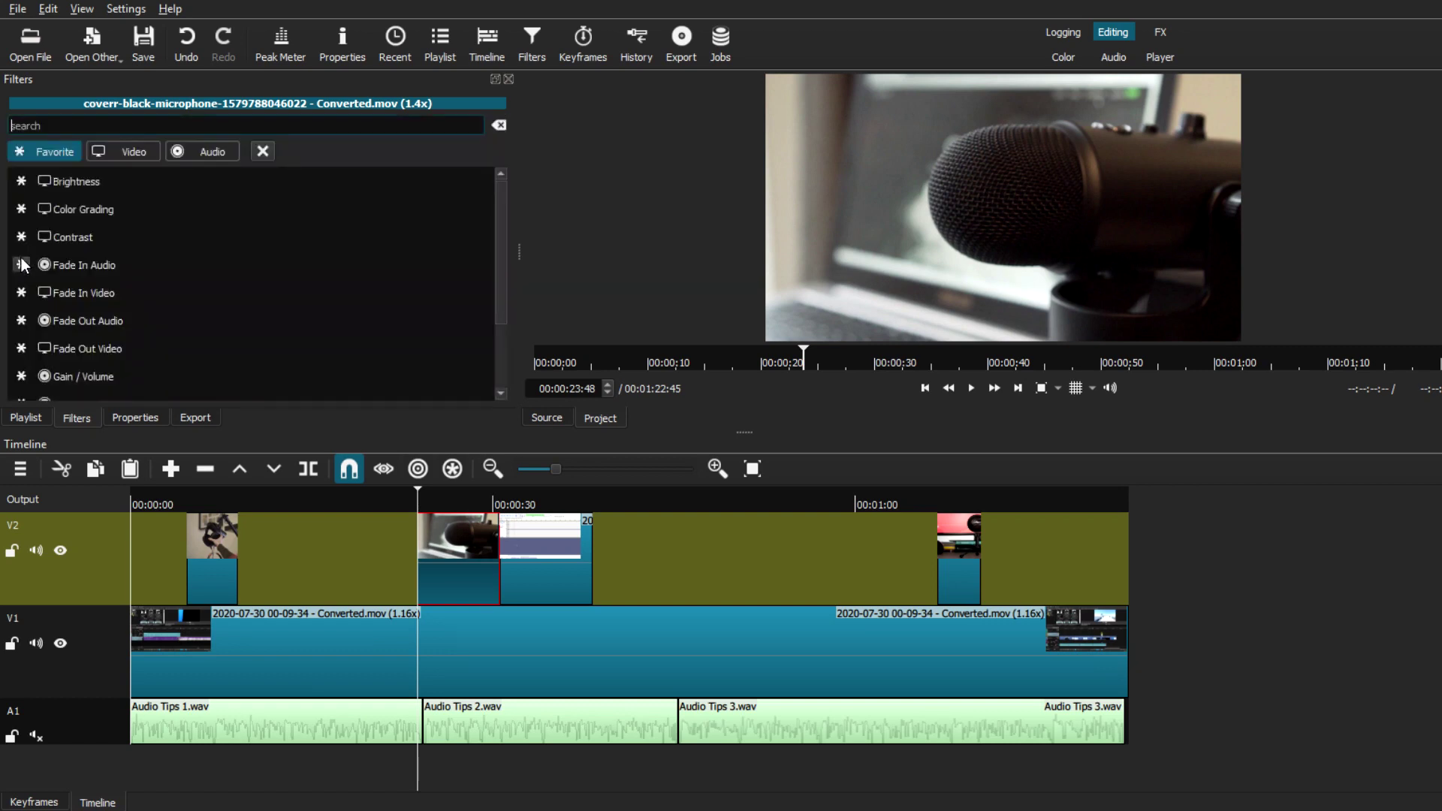
pyautogui.moveTo(502, 219); pyautogui.dragTo(506, 286)
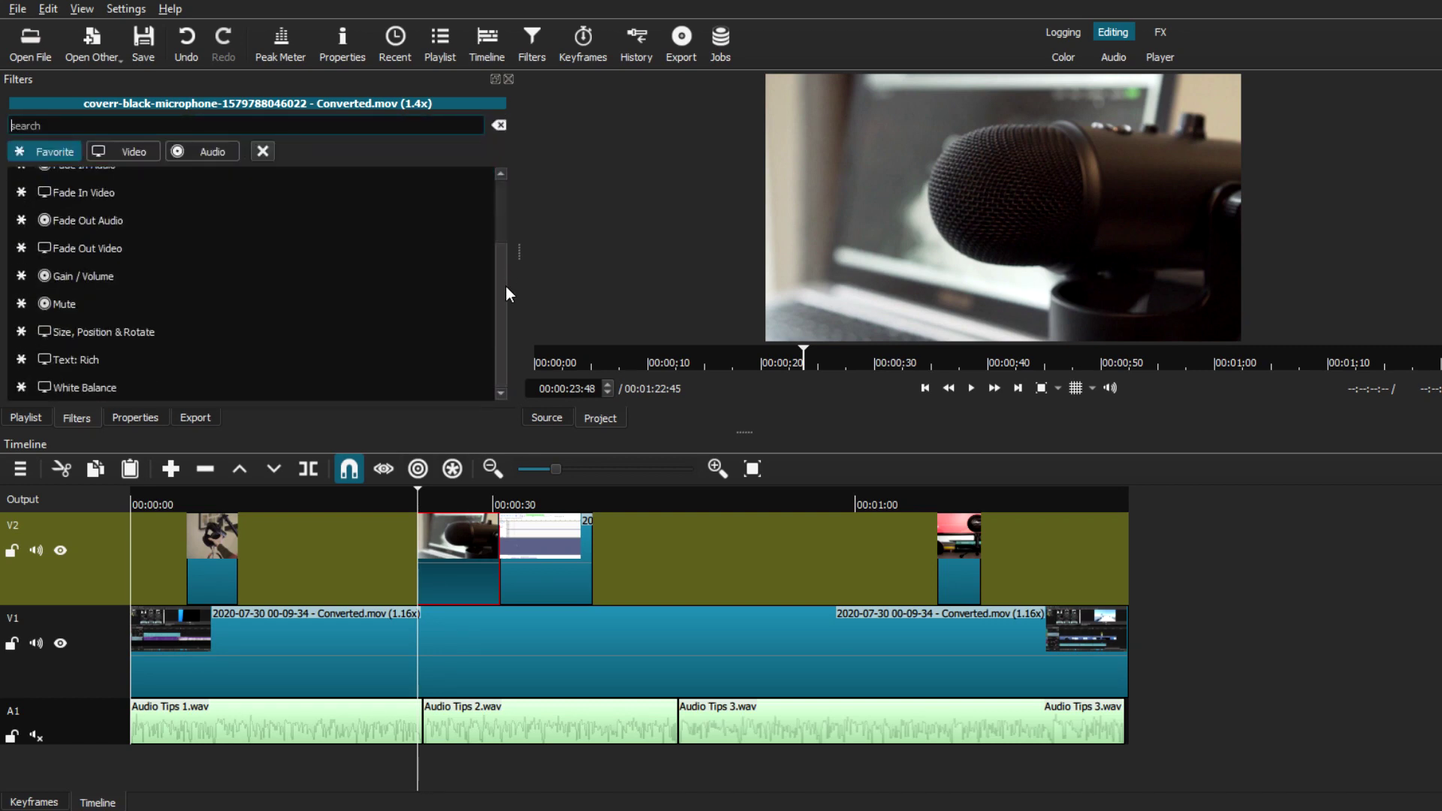
pyautogui.click(116, 330)
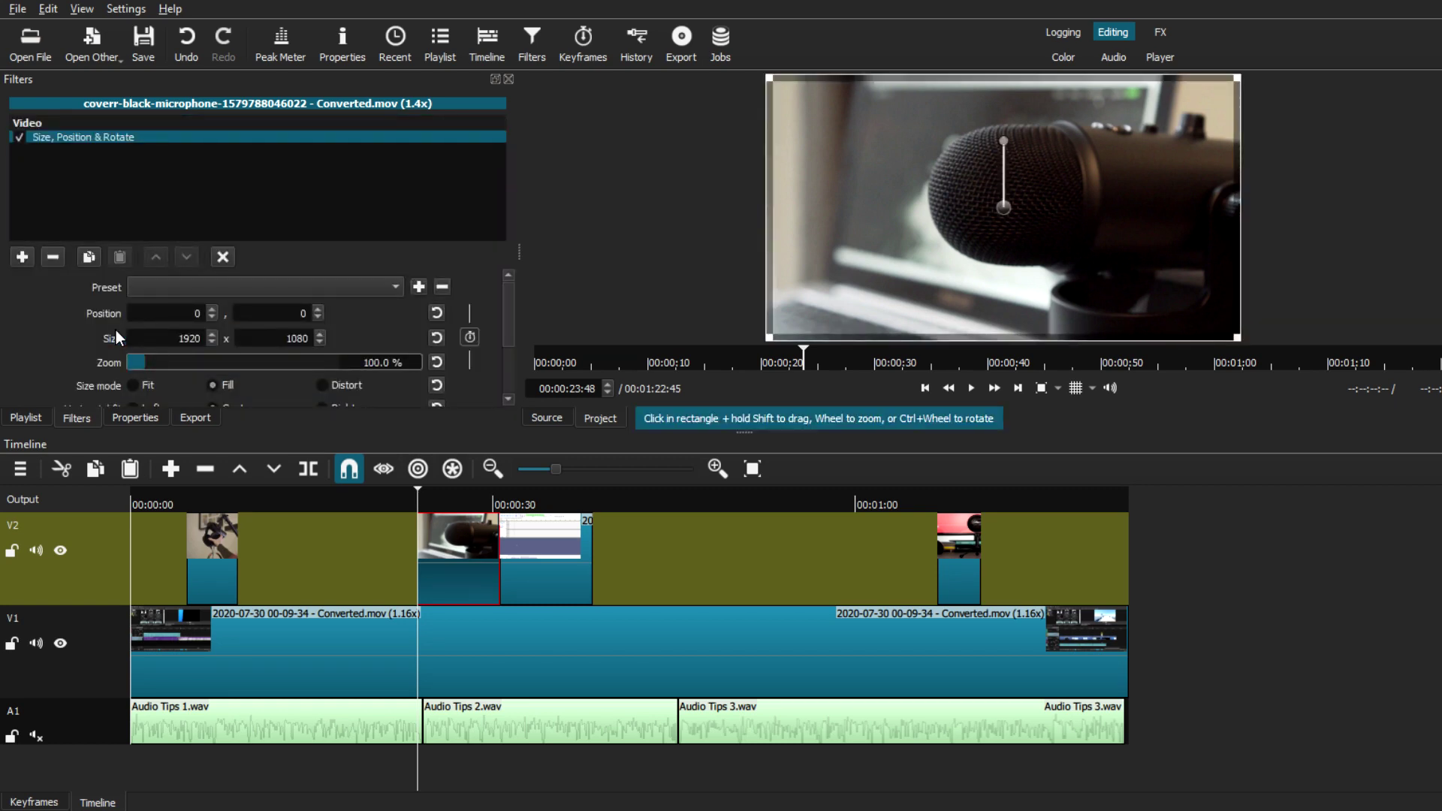
pyautogui.click(207, 286)
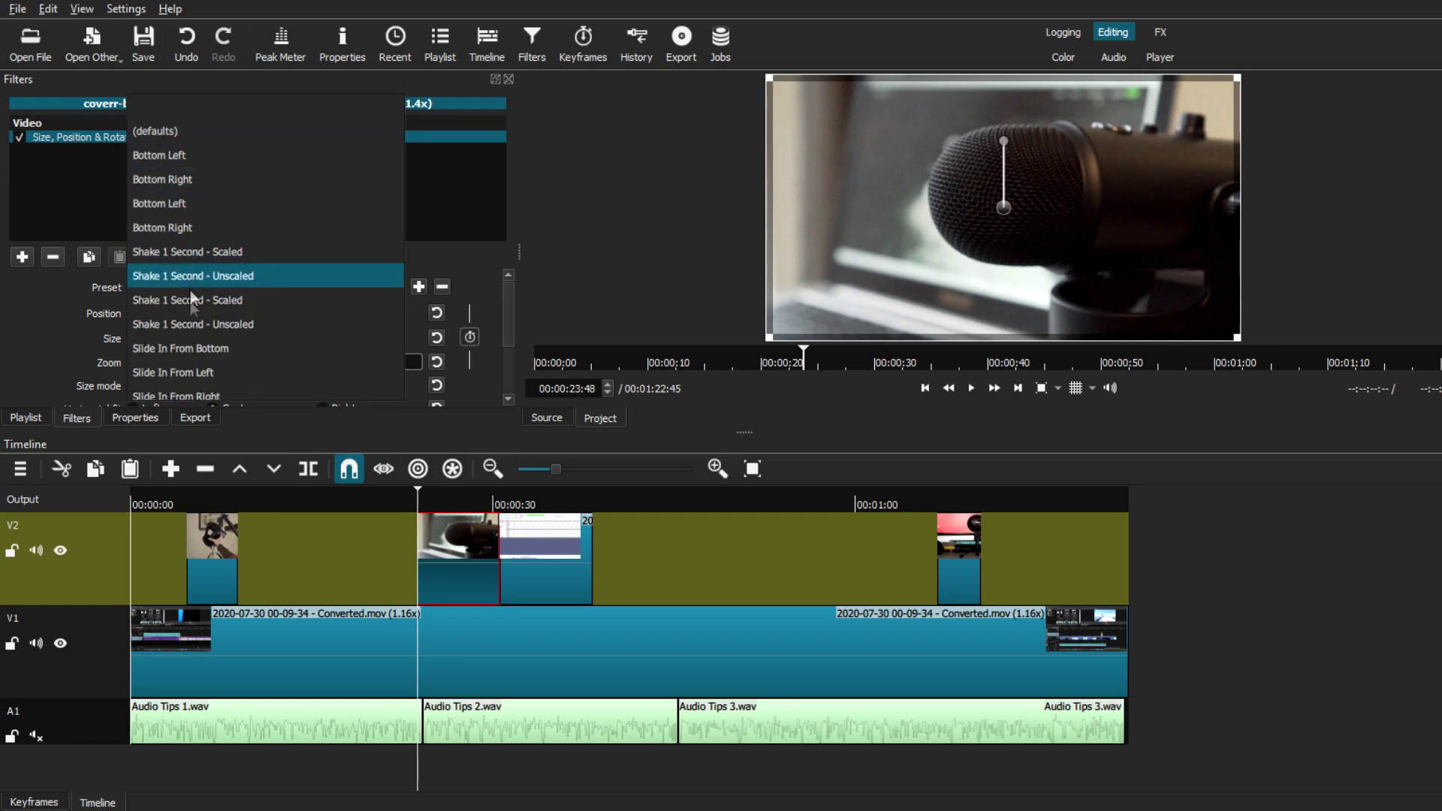
pyautogui.scroll(-1, 191, 323)
pyautogui.scroll(-3, 197, 385)
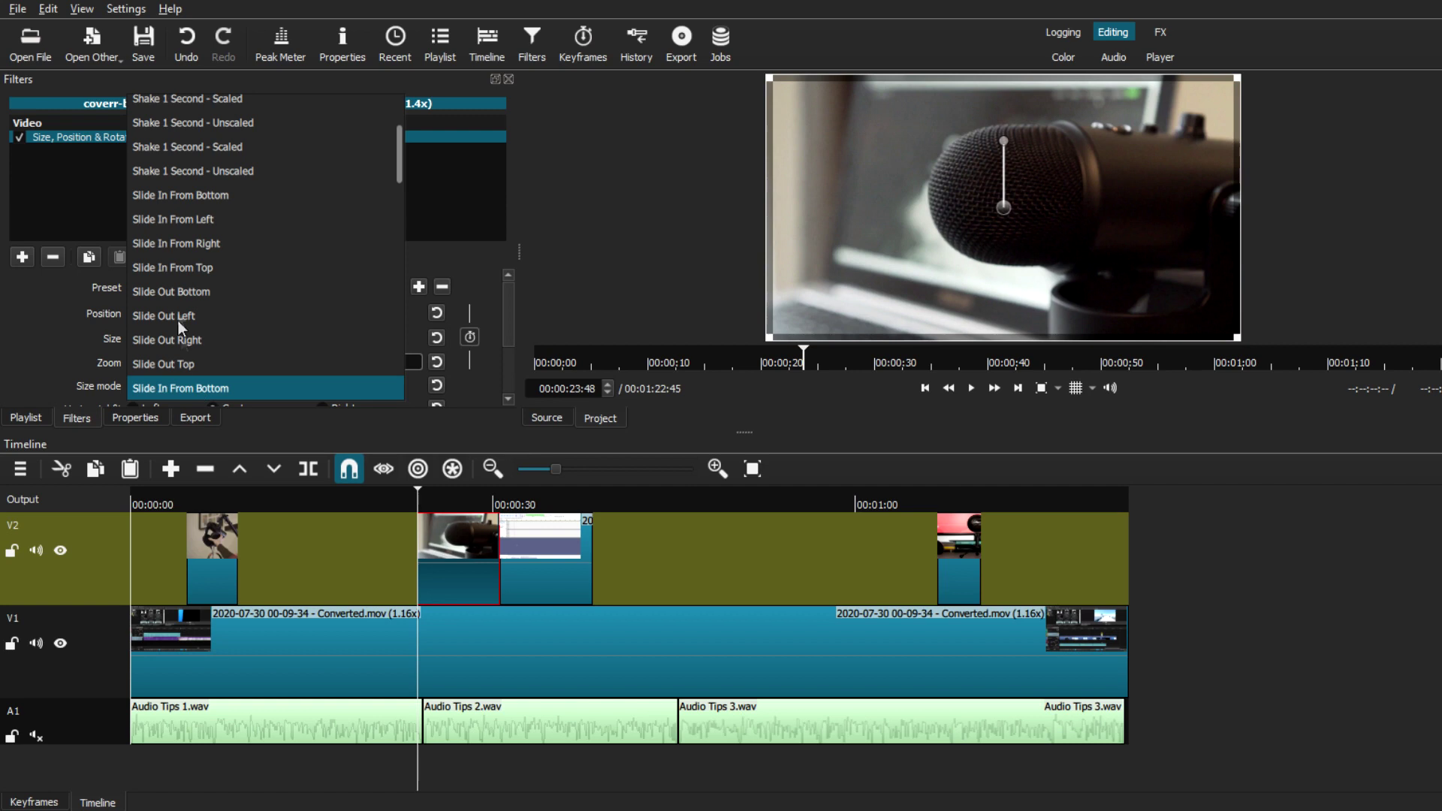
pyautogui.click(201, 193)
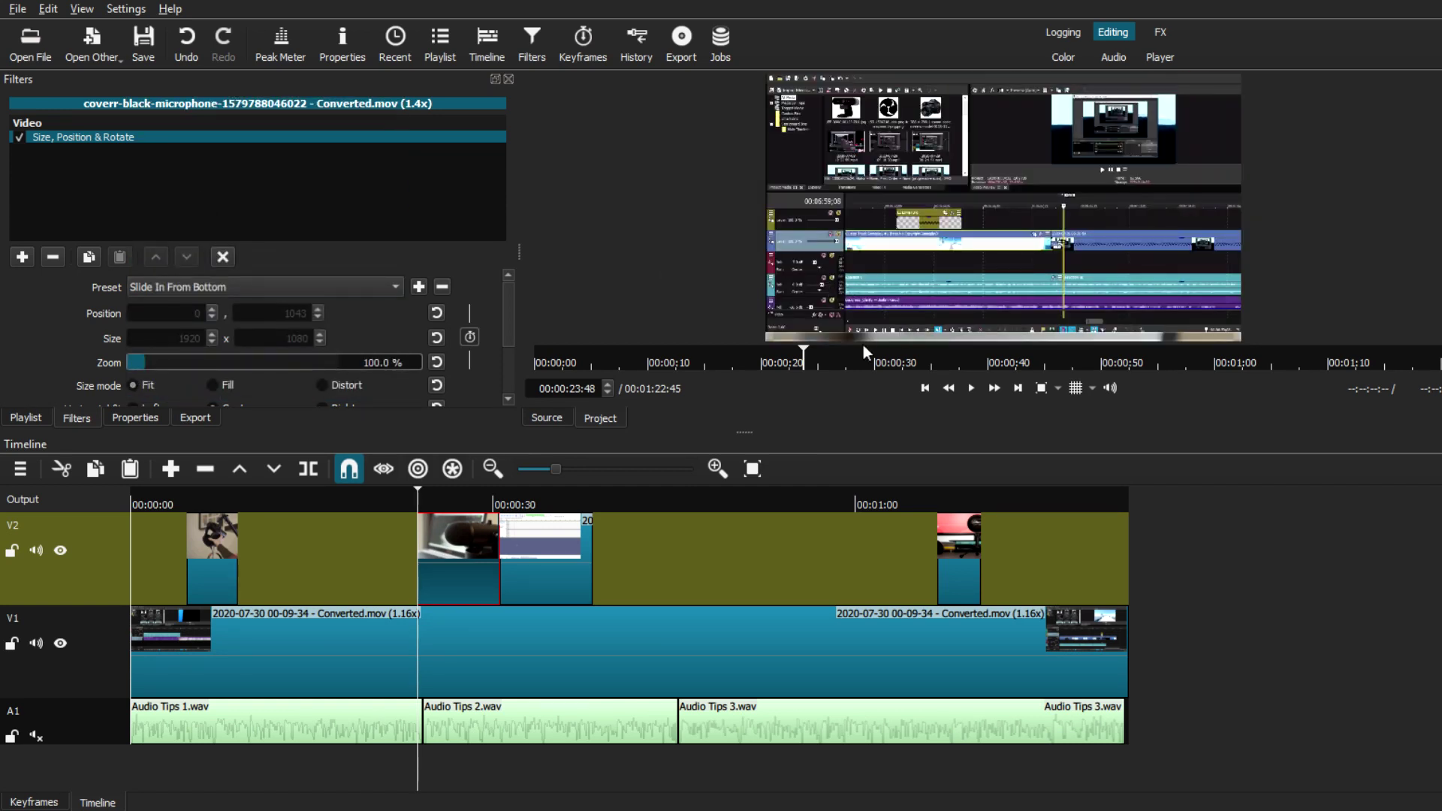
# Step: Play back the slide-in and display the clip's size and position keyframes
pyautogui.click(968, 388)
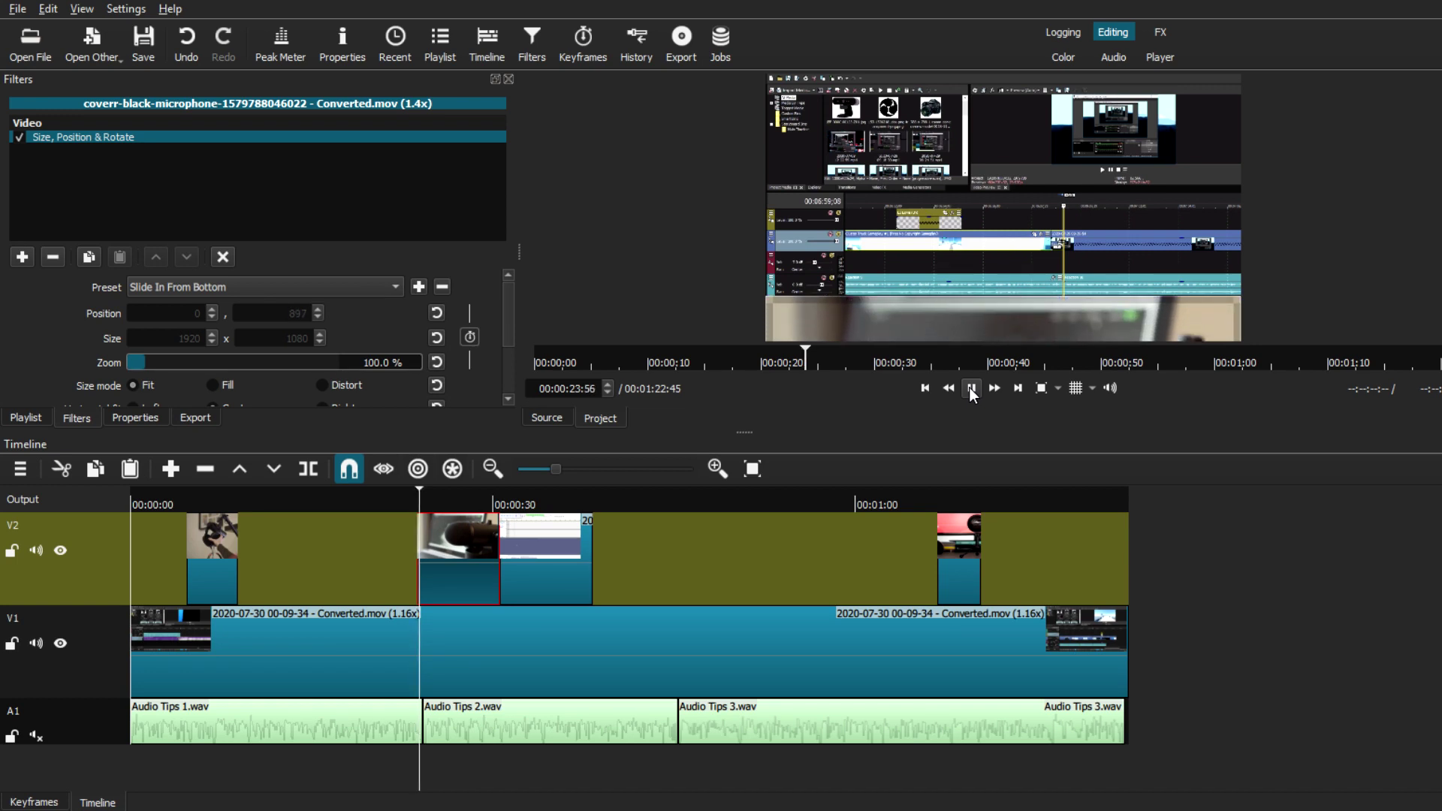
pyautogui.click(971, 389)
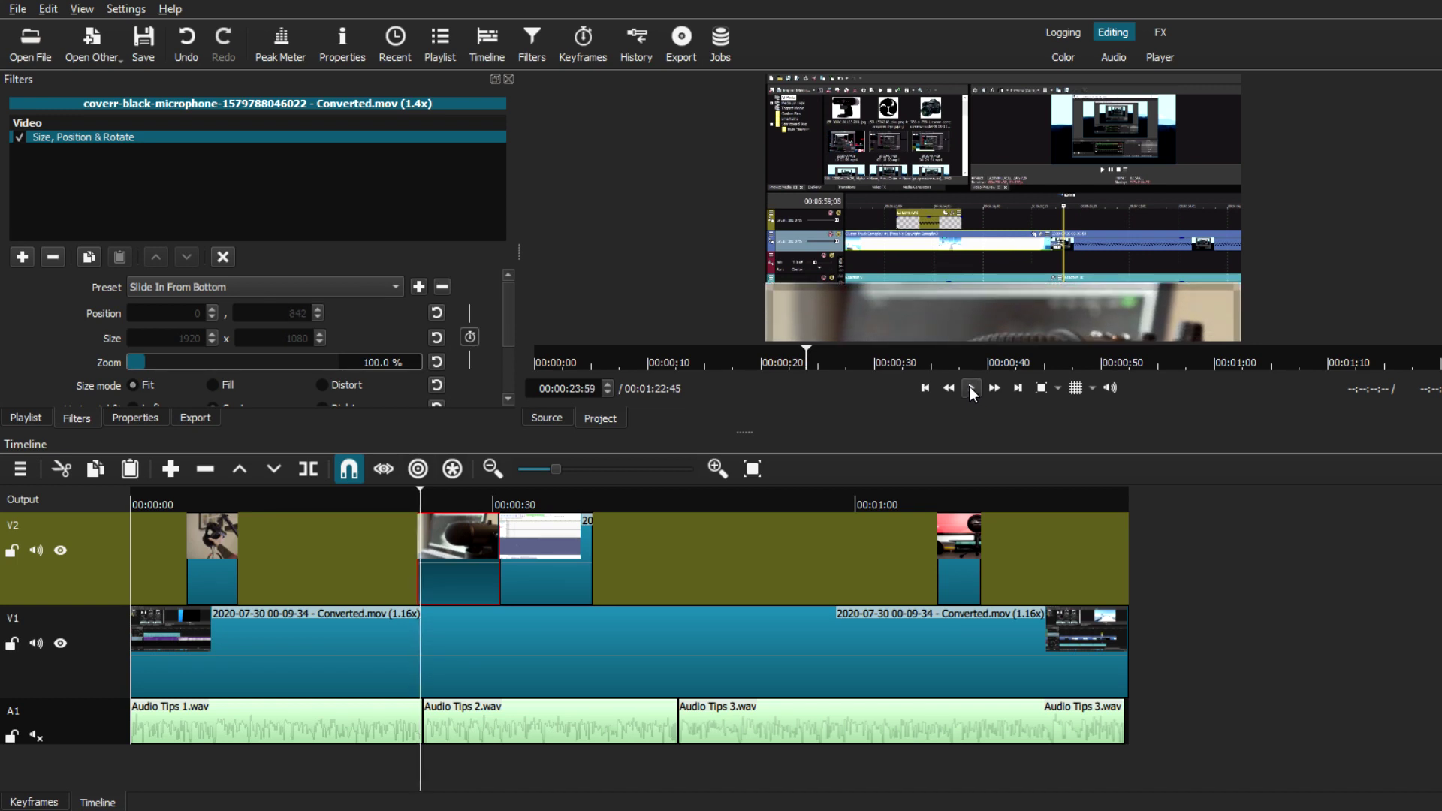
pyautogui.click(470, 336)
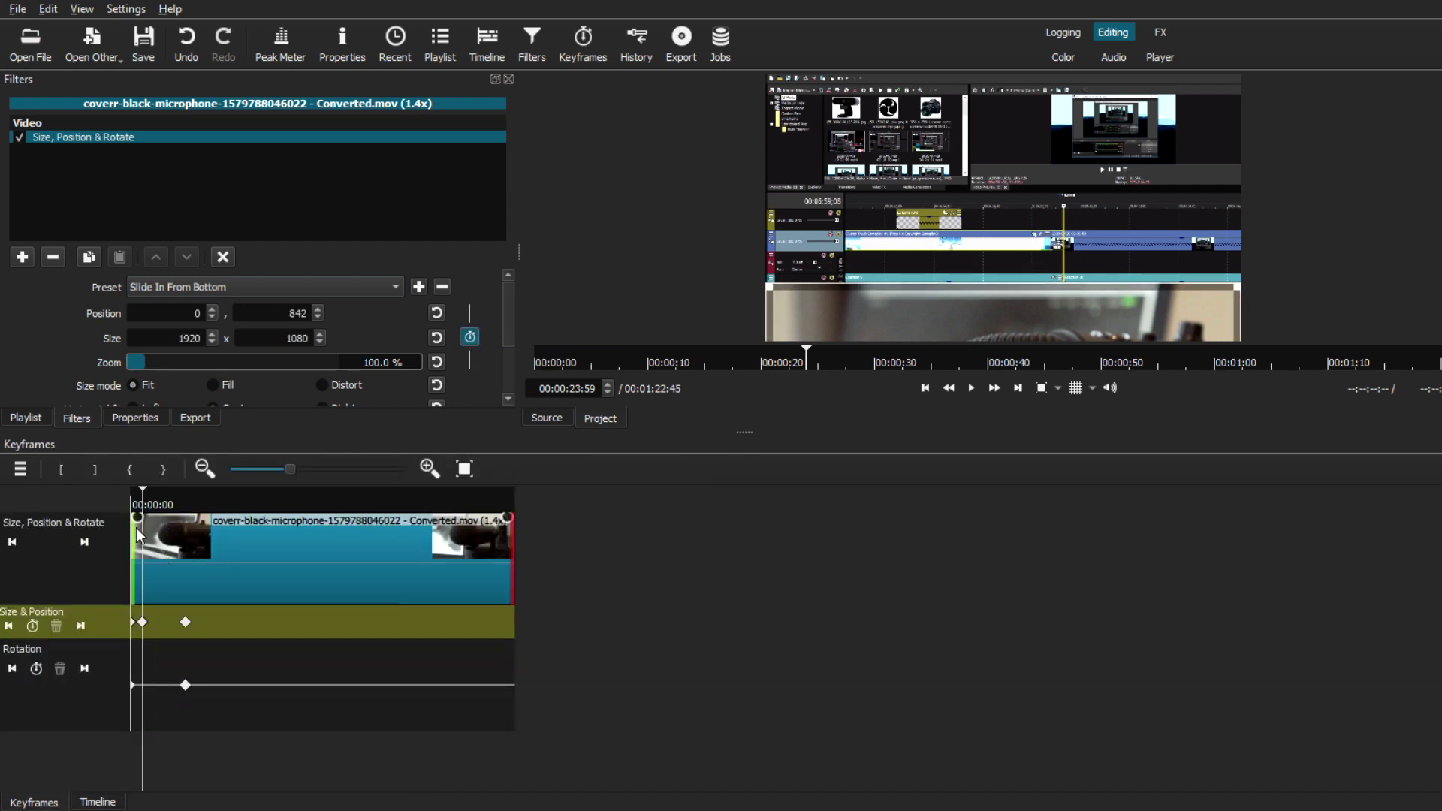
# Step: Adjust the microphone clip's slide-in at its start to about 00:18
pyautogui.moveTo(147, 530)
pyautogui.mouseDown()
pyautogui.moveTo(242, 536)
pyautogui.moveTo(153, 527)
pyautogui.mouseUp()
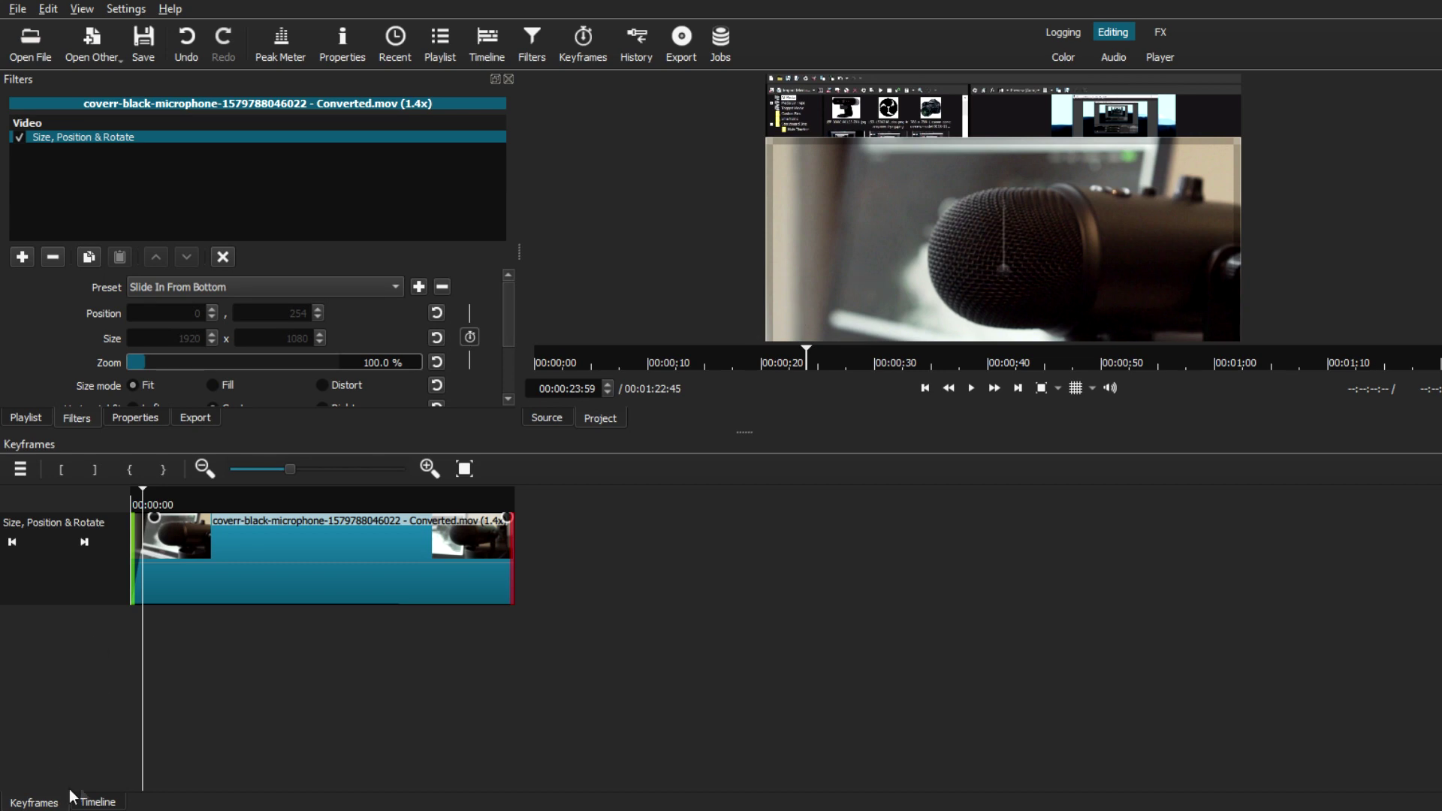
# Step: Play back the microphone clip's slide-in from its start on the tracks timeline
pyautogui.click(96, 801)
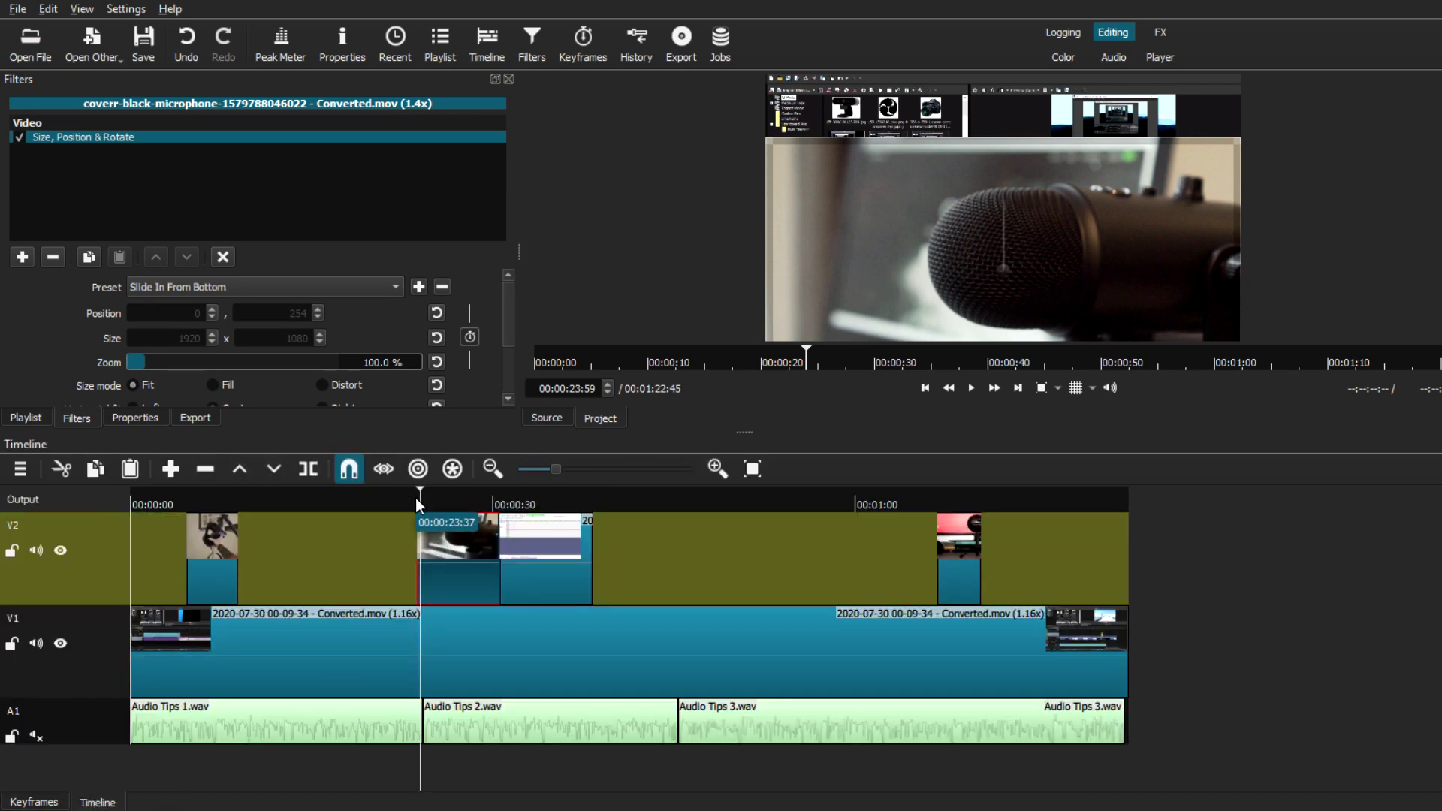
pyautogui.click(416, 498)
pyautogui.click(971, 388)
pyautogui.click(972, 389)
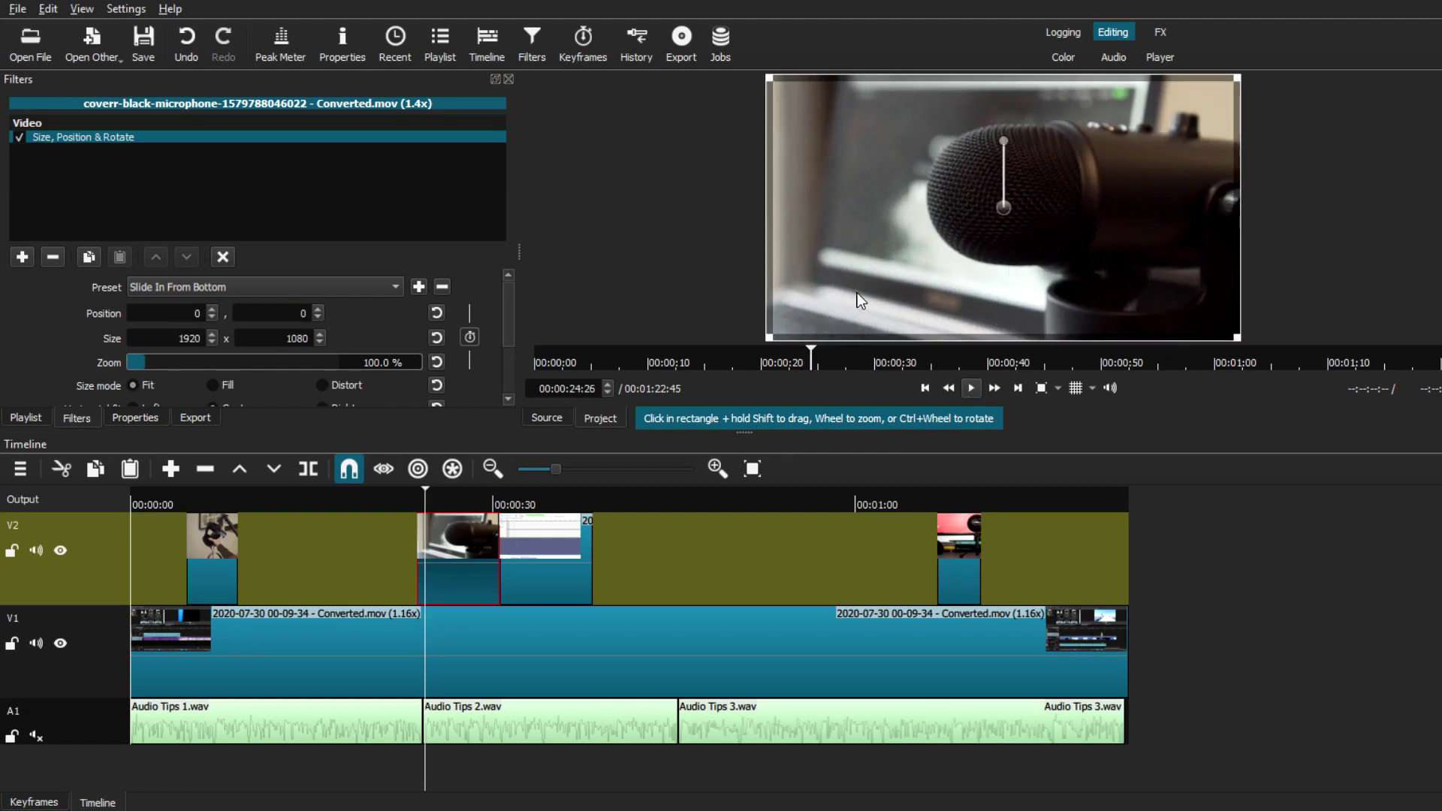
# Step: Browse the slide presets, then place the playhead at about 00:00:37 on the next clip
pyautogui.click(396, 288)
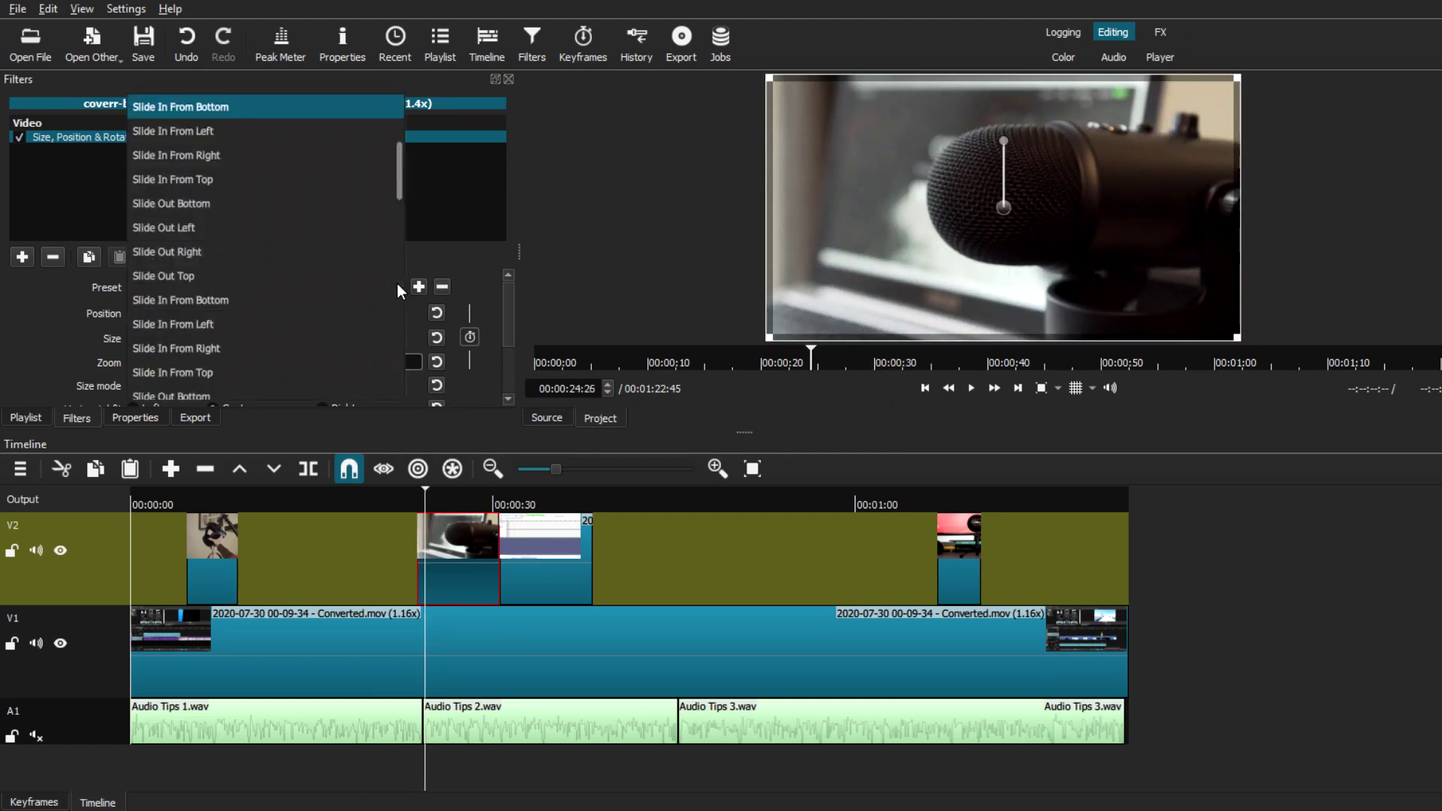
pyautogui.moveTo(401, 201); pyautogui.dragTo(407, 237)
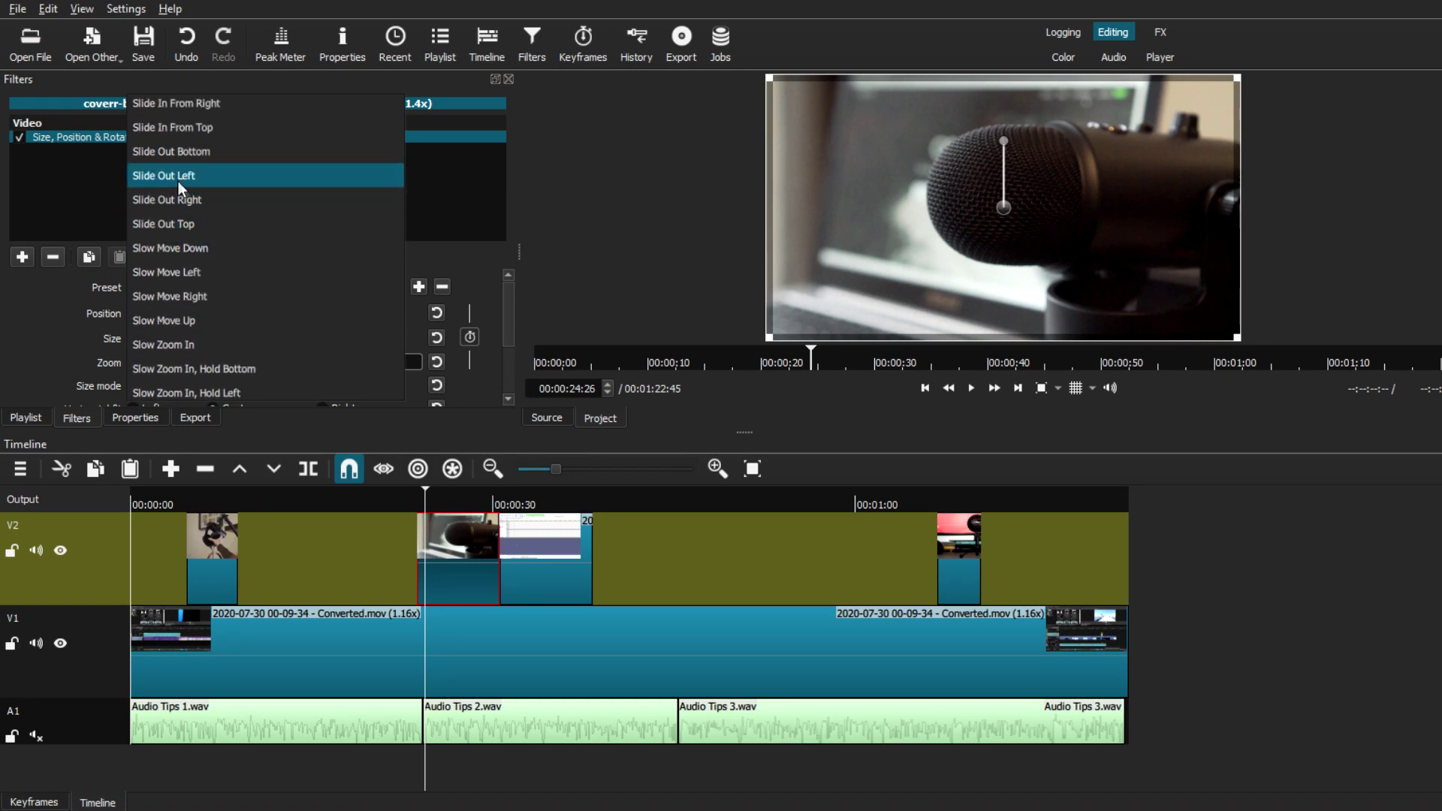
pyautogui.click(163, 224)
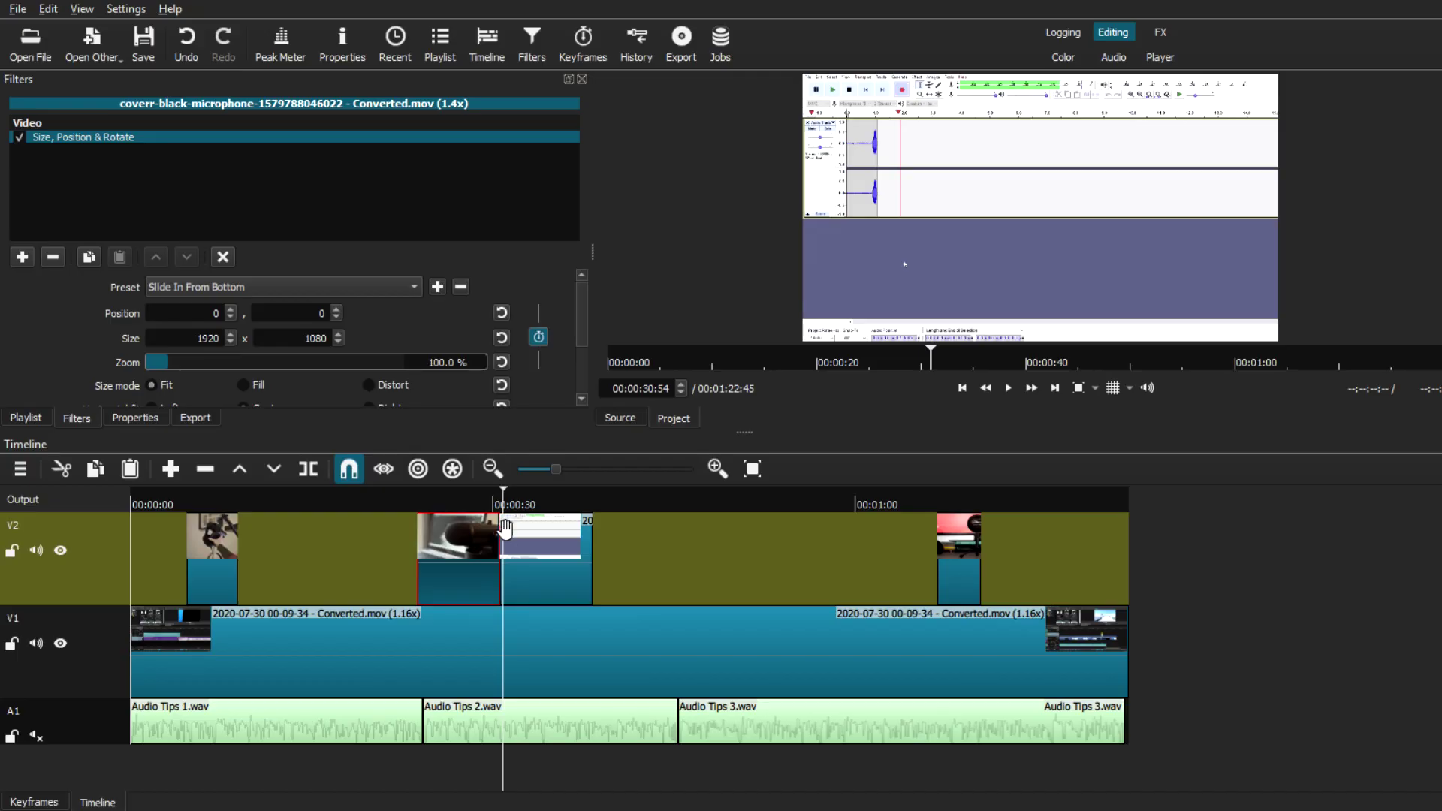
pyautogui.click(585, 501)
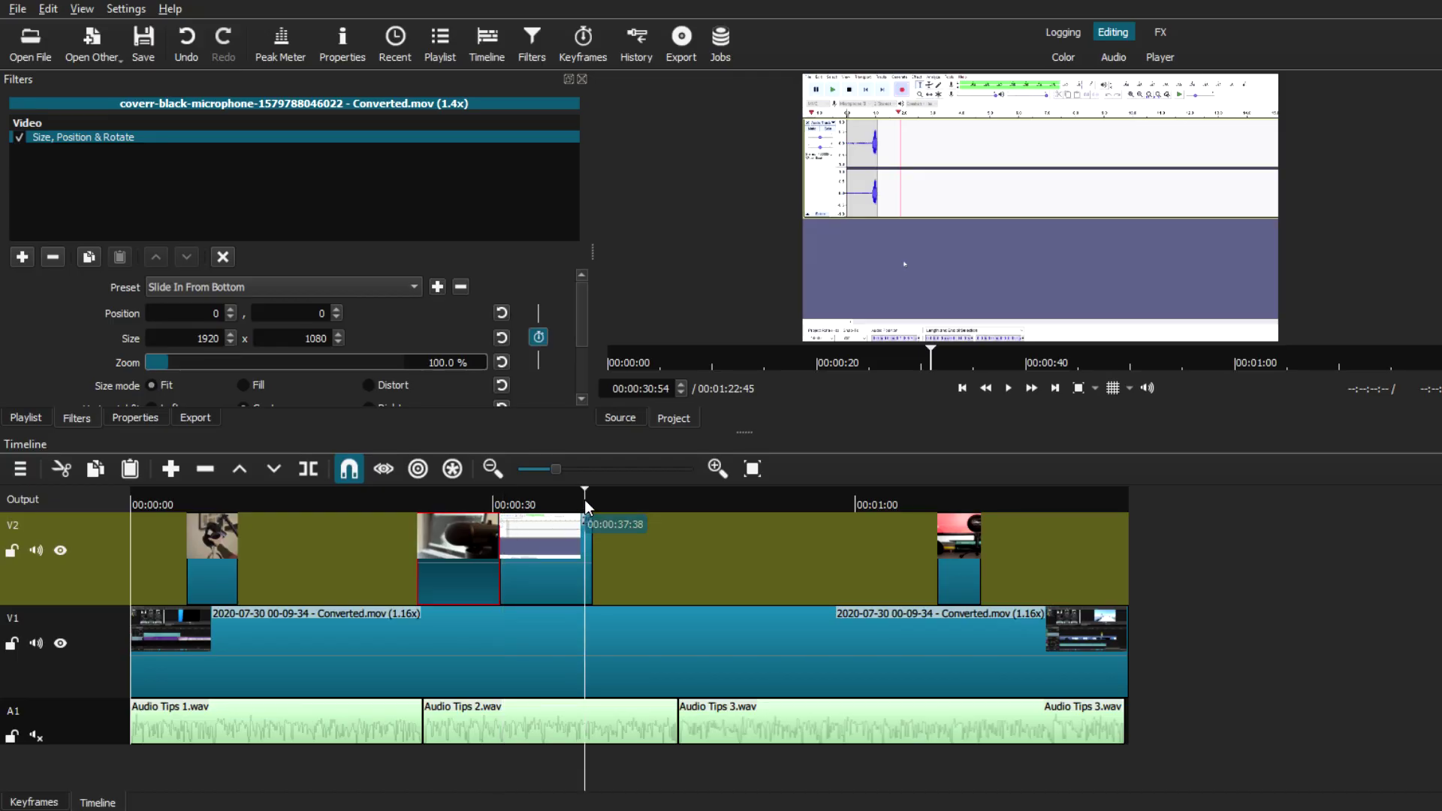
pyautogui.click(568, 566)
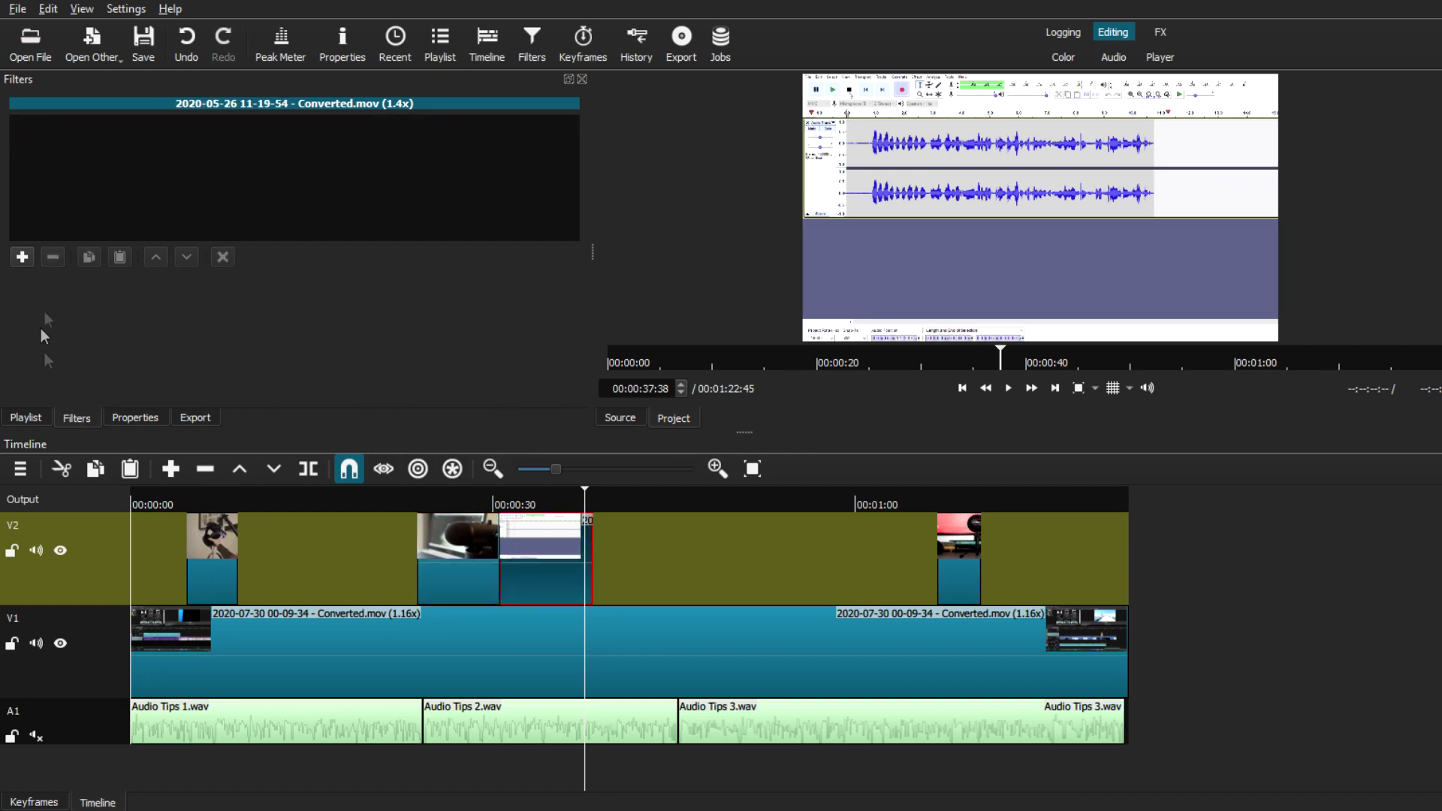
pyautogui.click(22, 257)
pyautogui.scroll(-2, 94, 316)
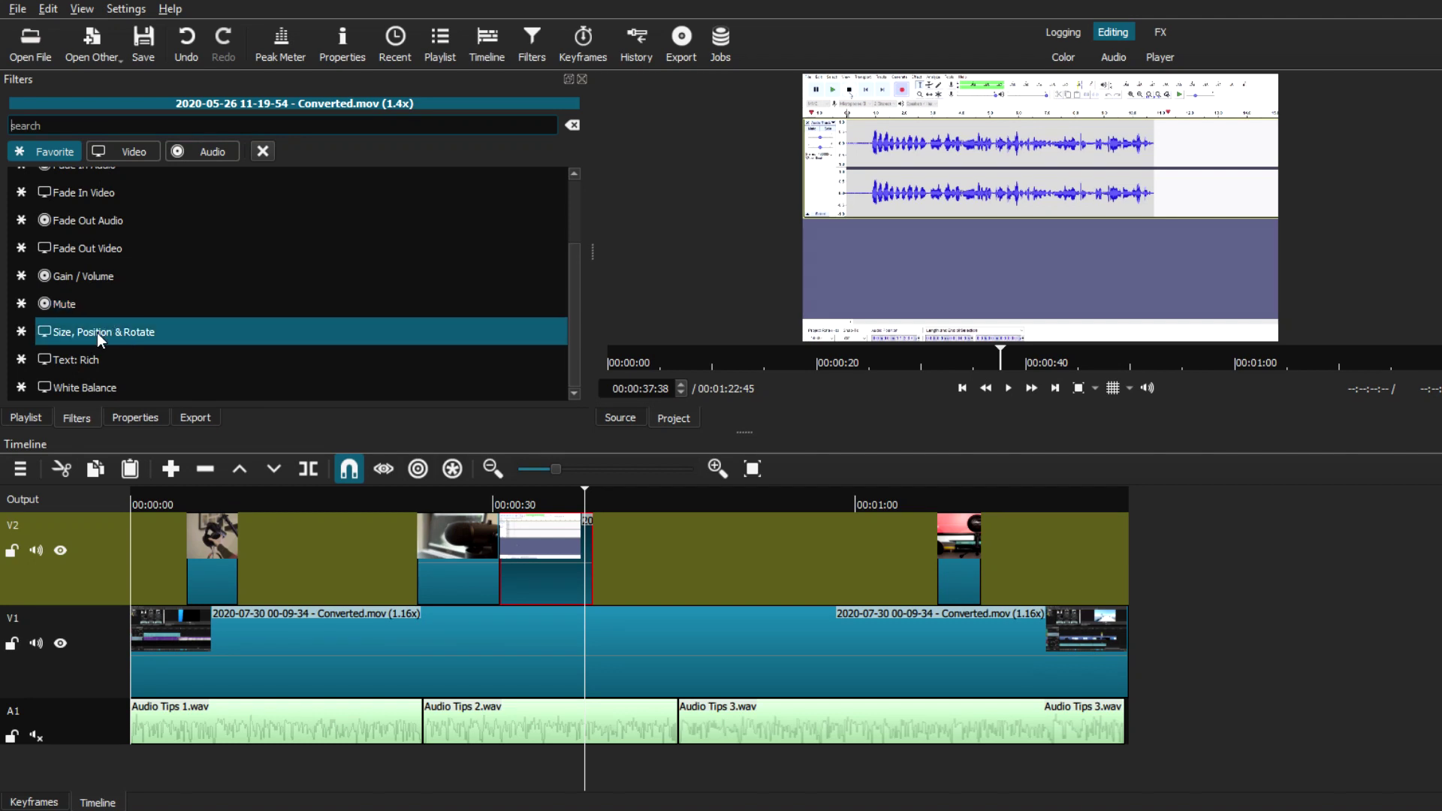
pyautogui.click(96, 332)
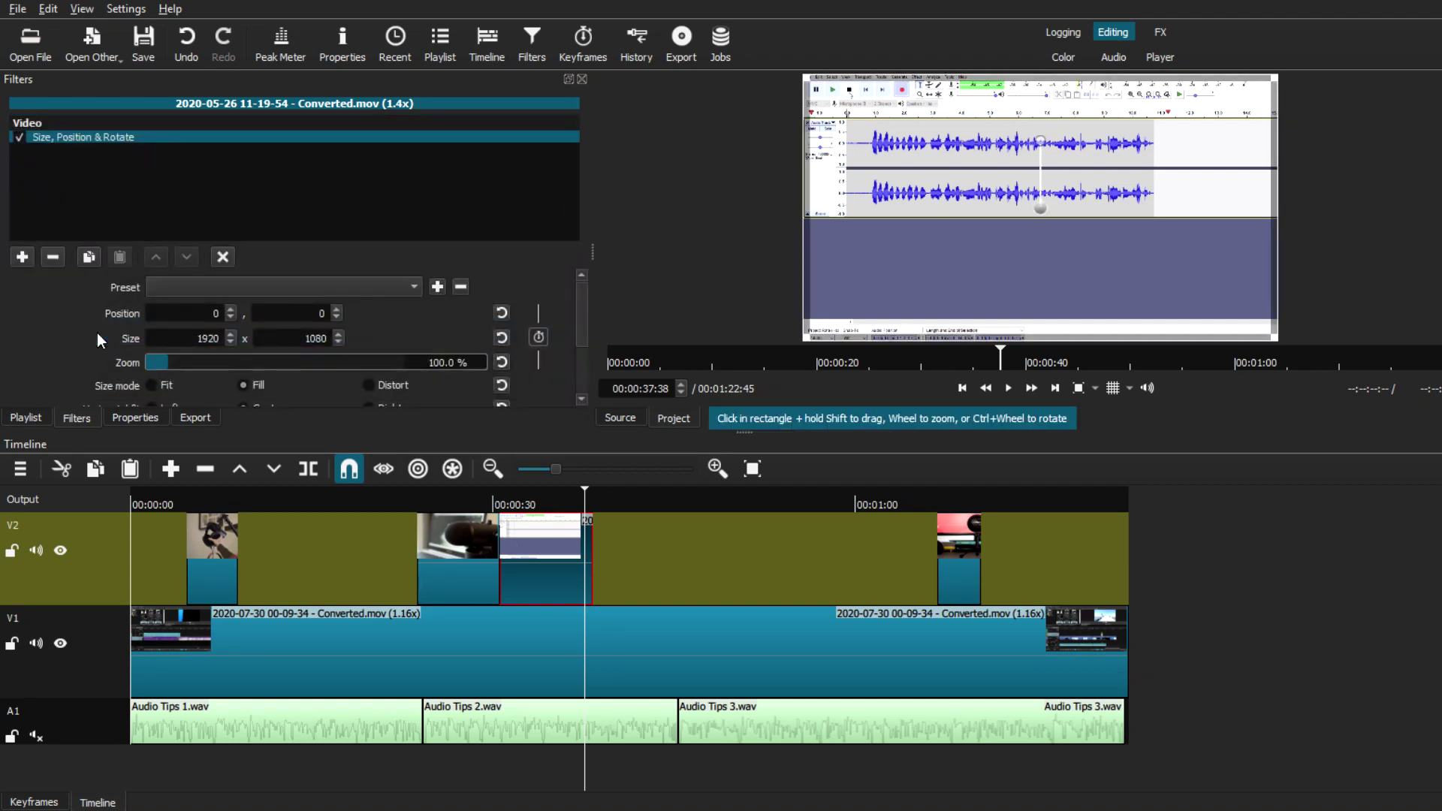
pyautogui.click(389, 291)
pyautogui.scroll(-3, 390, 291)
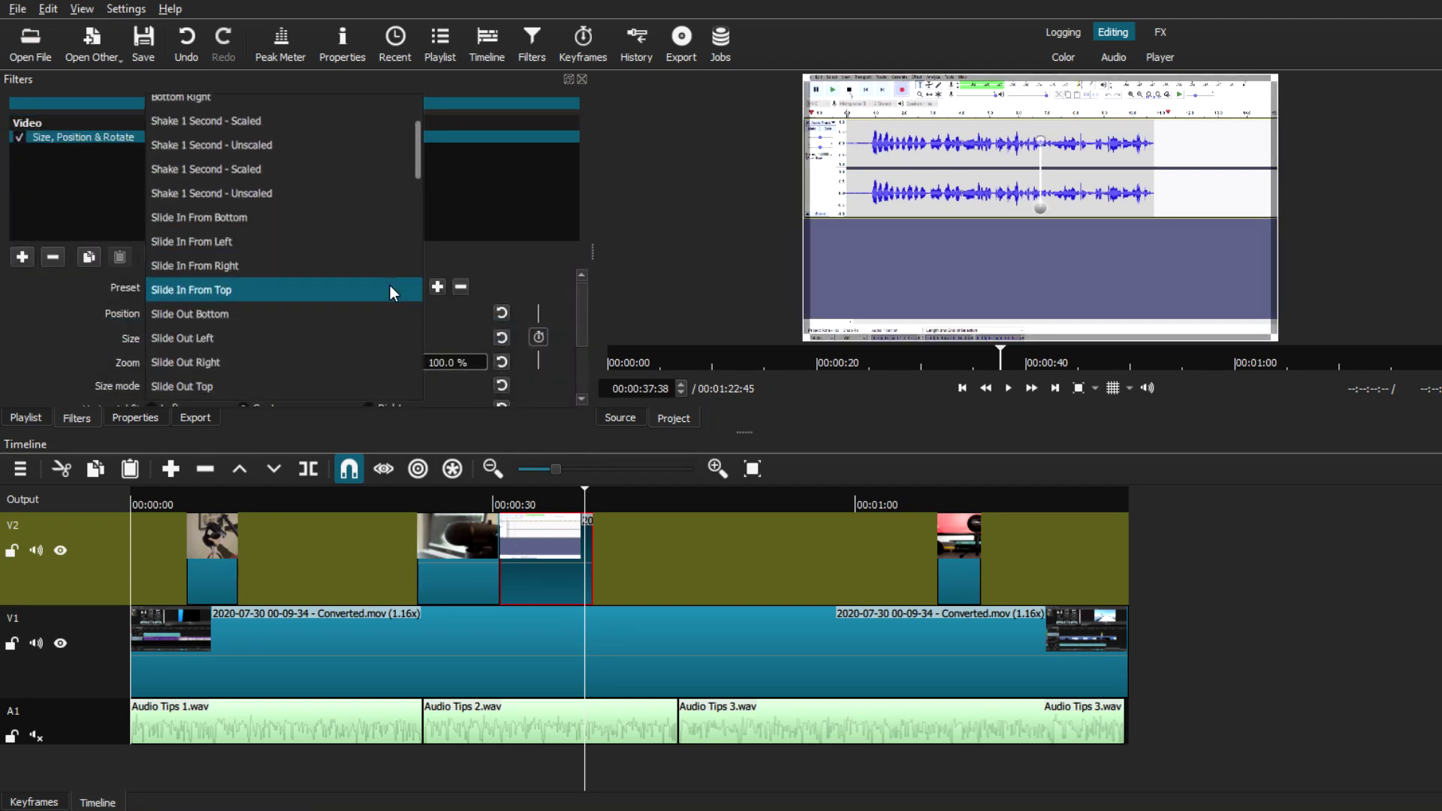
pyautogui.click(201, 314)
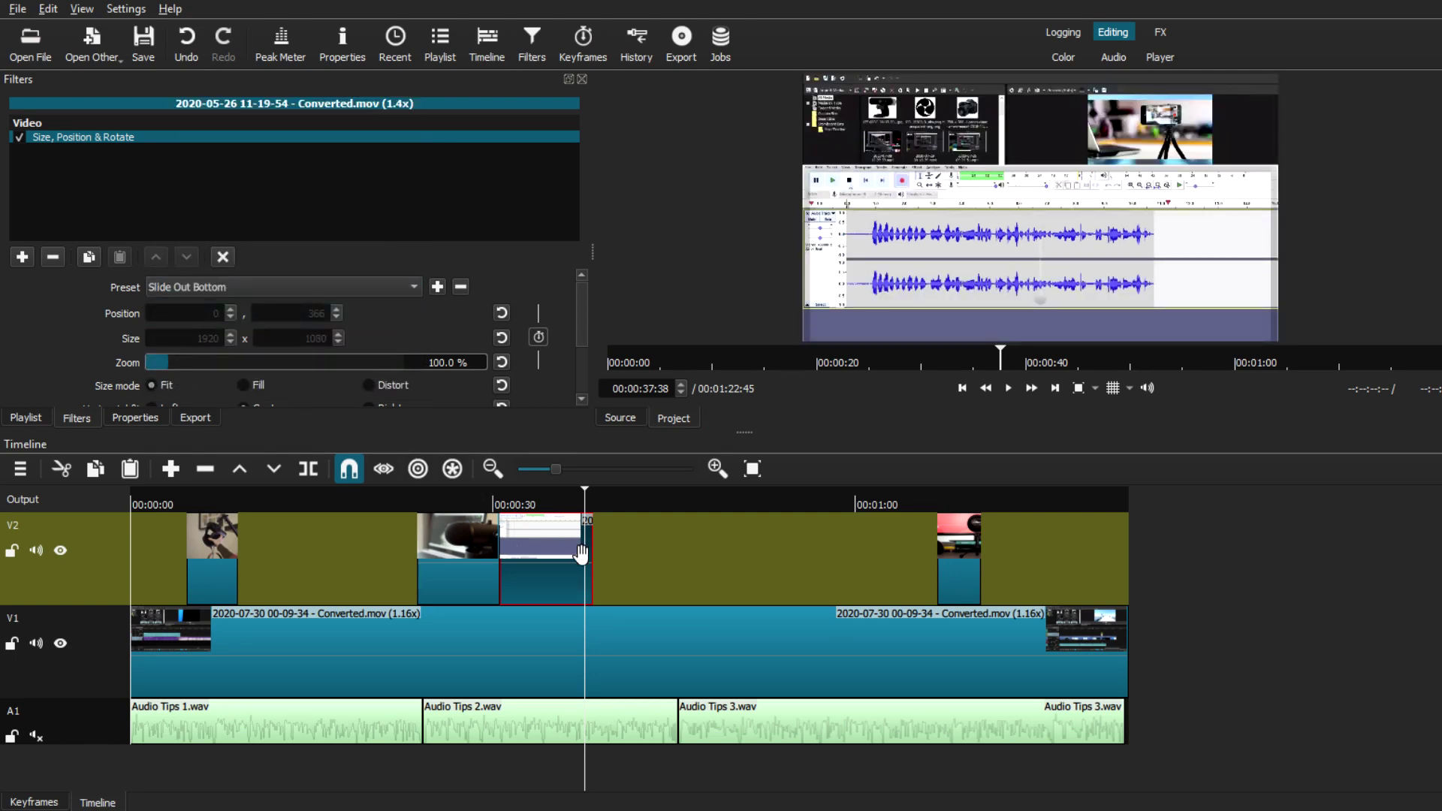
pyautogui.click(538, 336)
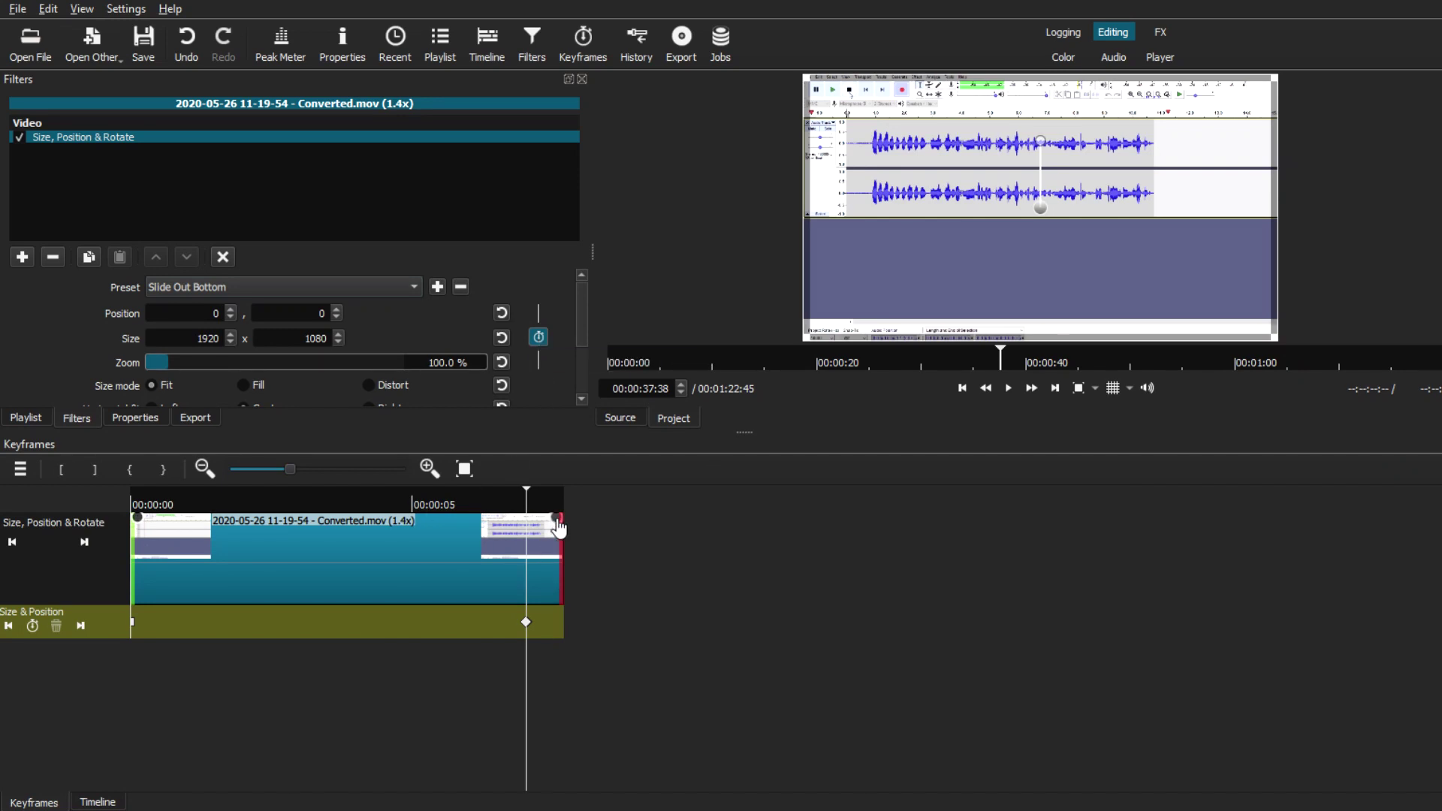
# Step: Shorten the 2020-05-26 clip's slide-out to about 00:17 and return to the tracks timeline
pyautogui.moveTo(557, 518); pyautogui.dragTo(527, 532)
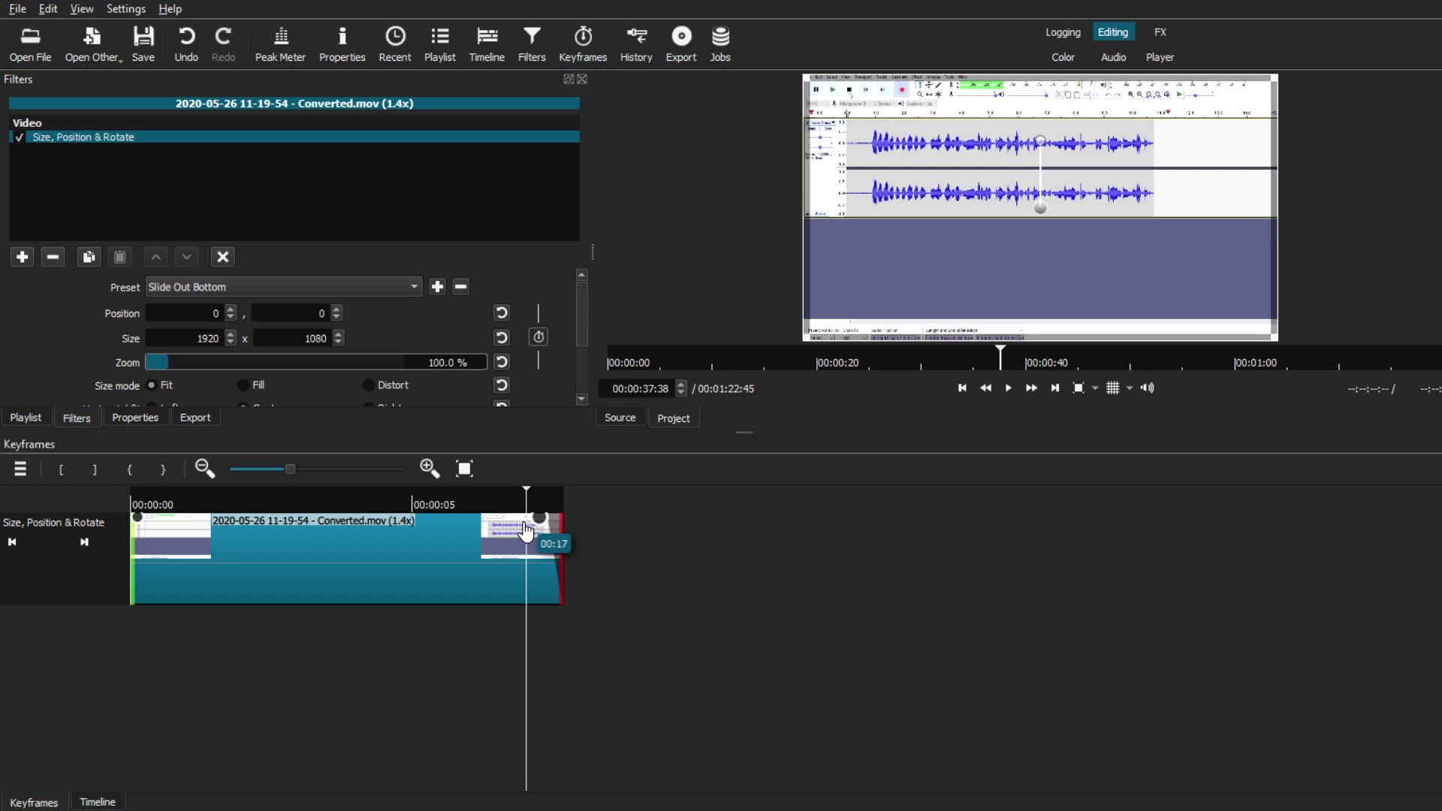
pyautogui.moveTo(524, 531); pyautogui.dragTo(551, 535)
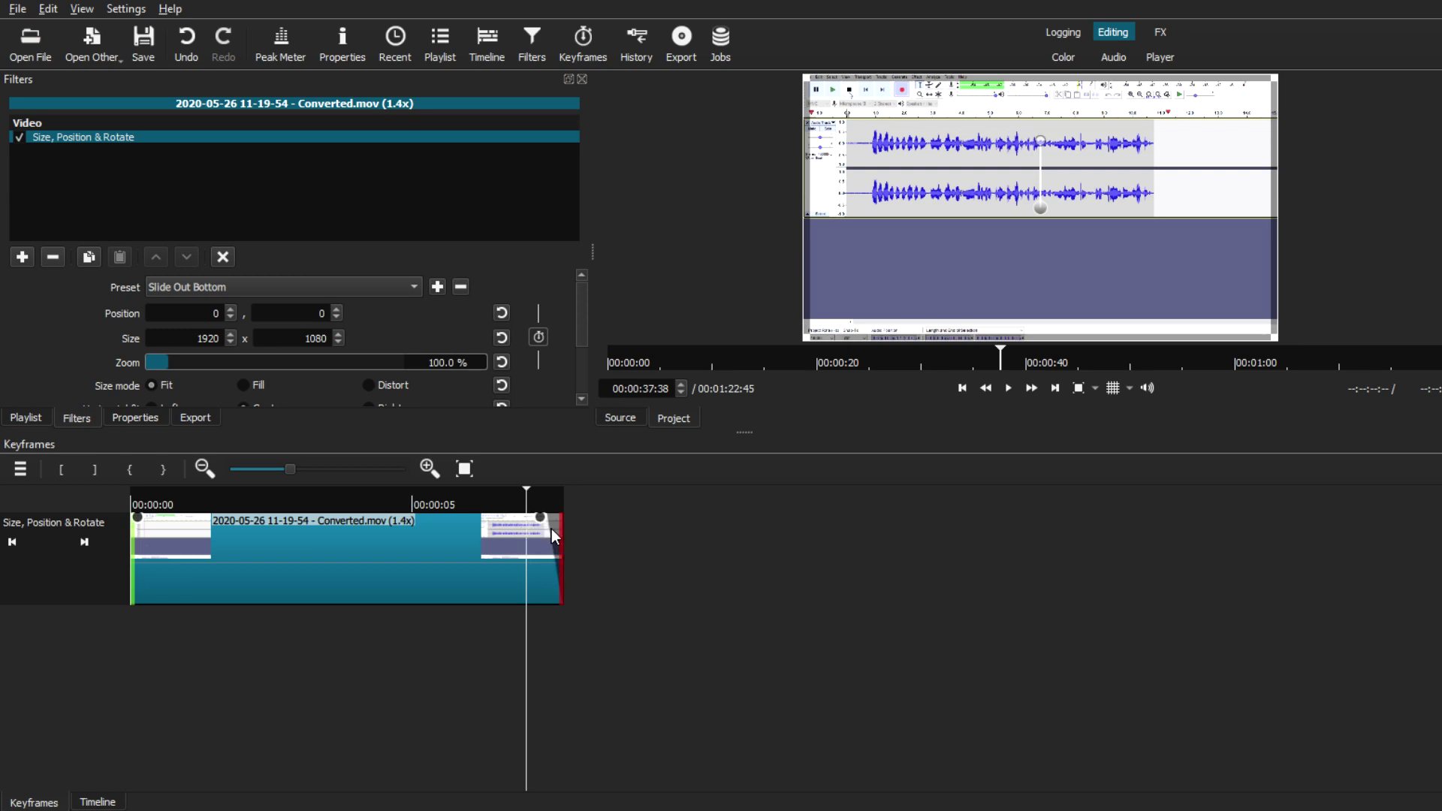
pyautogui.click(98, 802)
pyautogui.moveTo(748, 434); pyautogui.dragTo(744, 410)
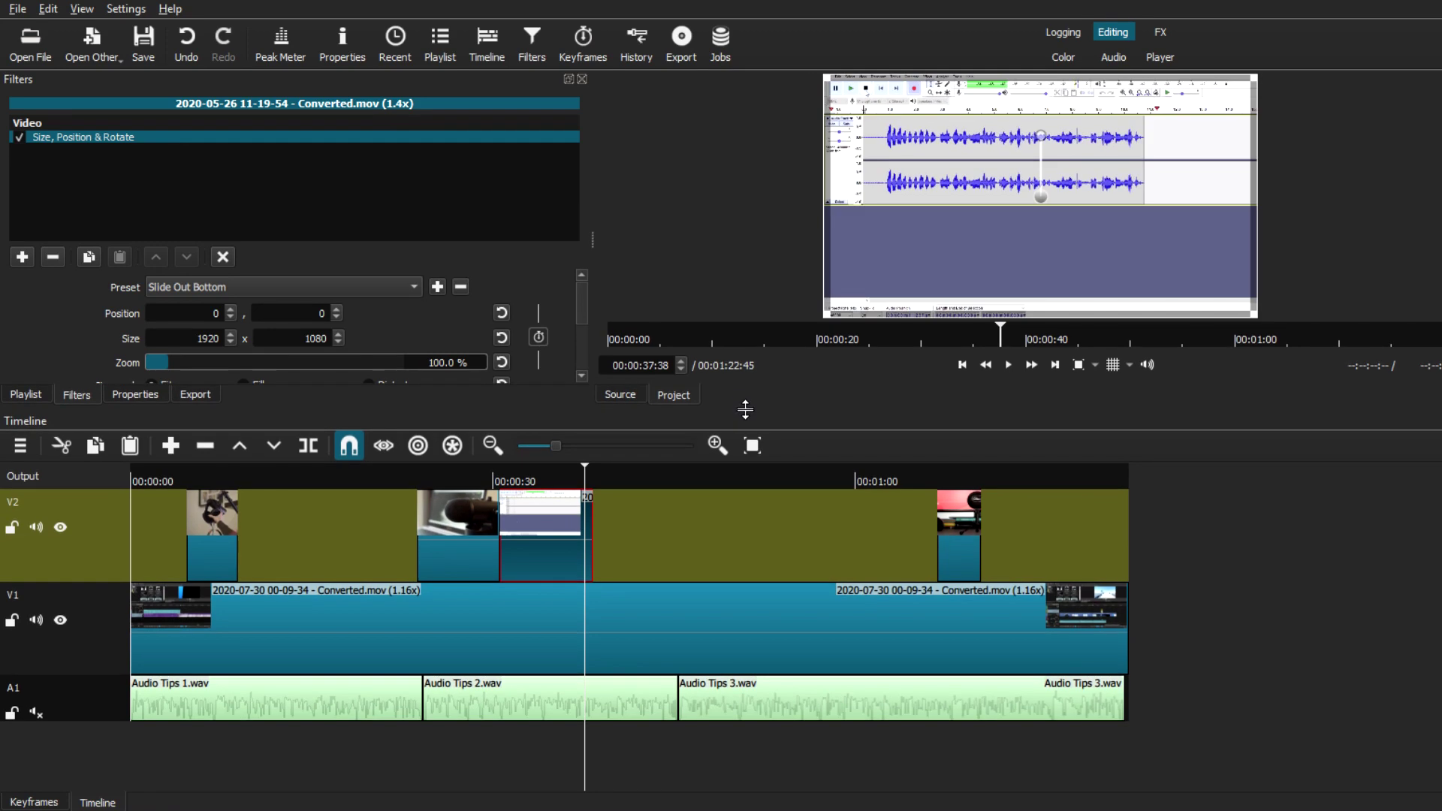
# Step: Play the screen-recording clip's slide-out and bring the media playlist into view
pyautogui.click(1008, 365)
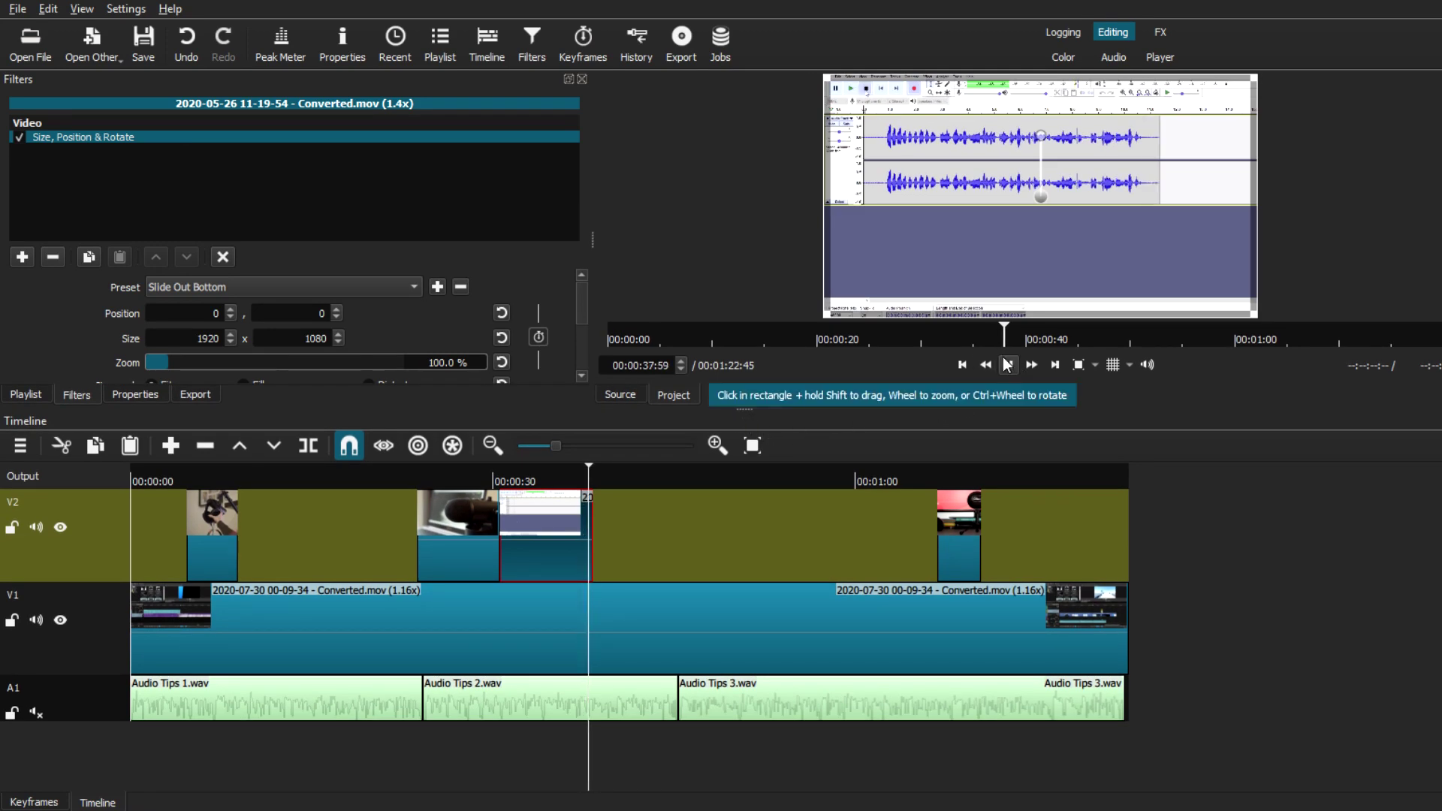
pyautogui.click(1008, 365)
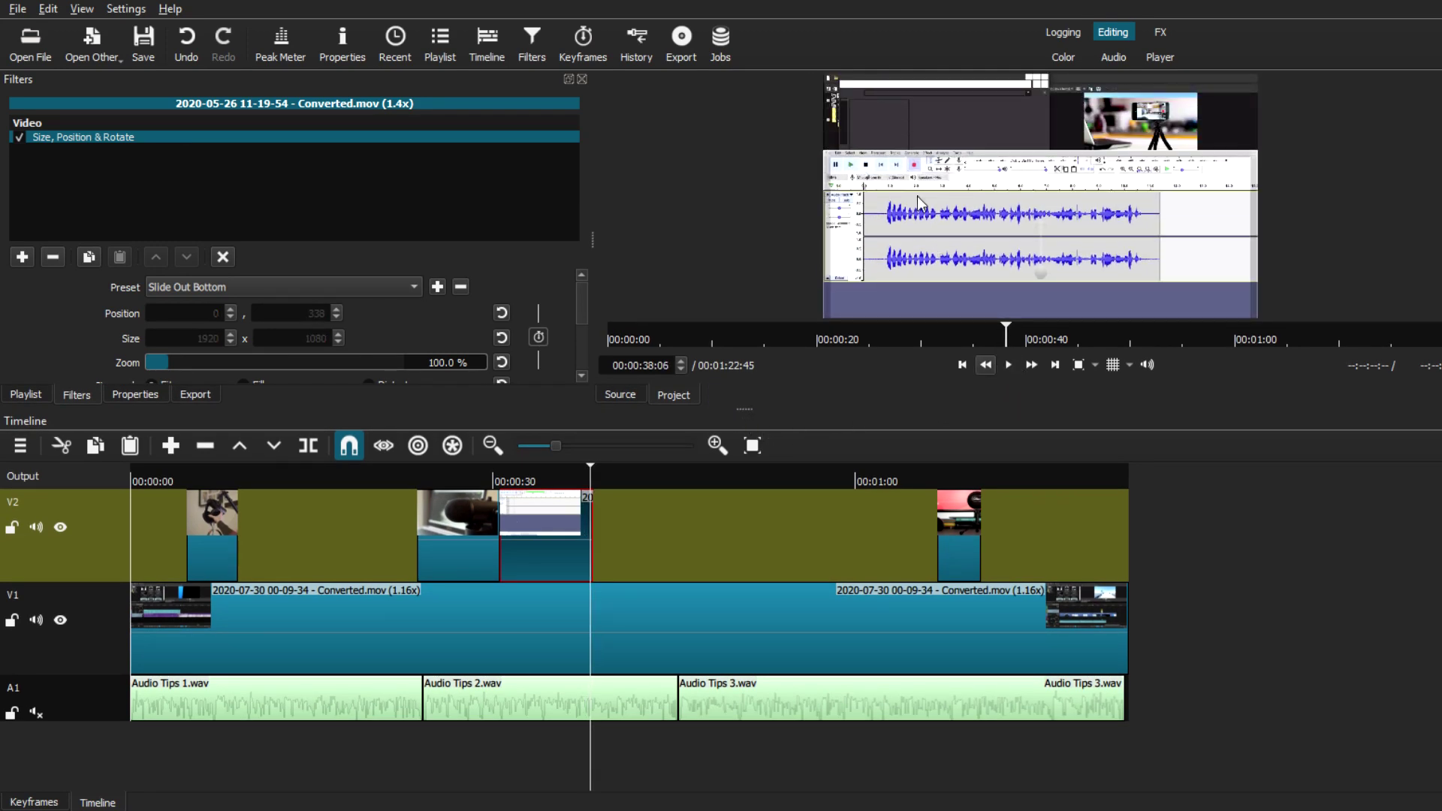
pyautogui.click(4, 398)
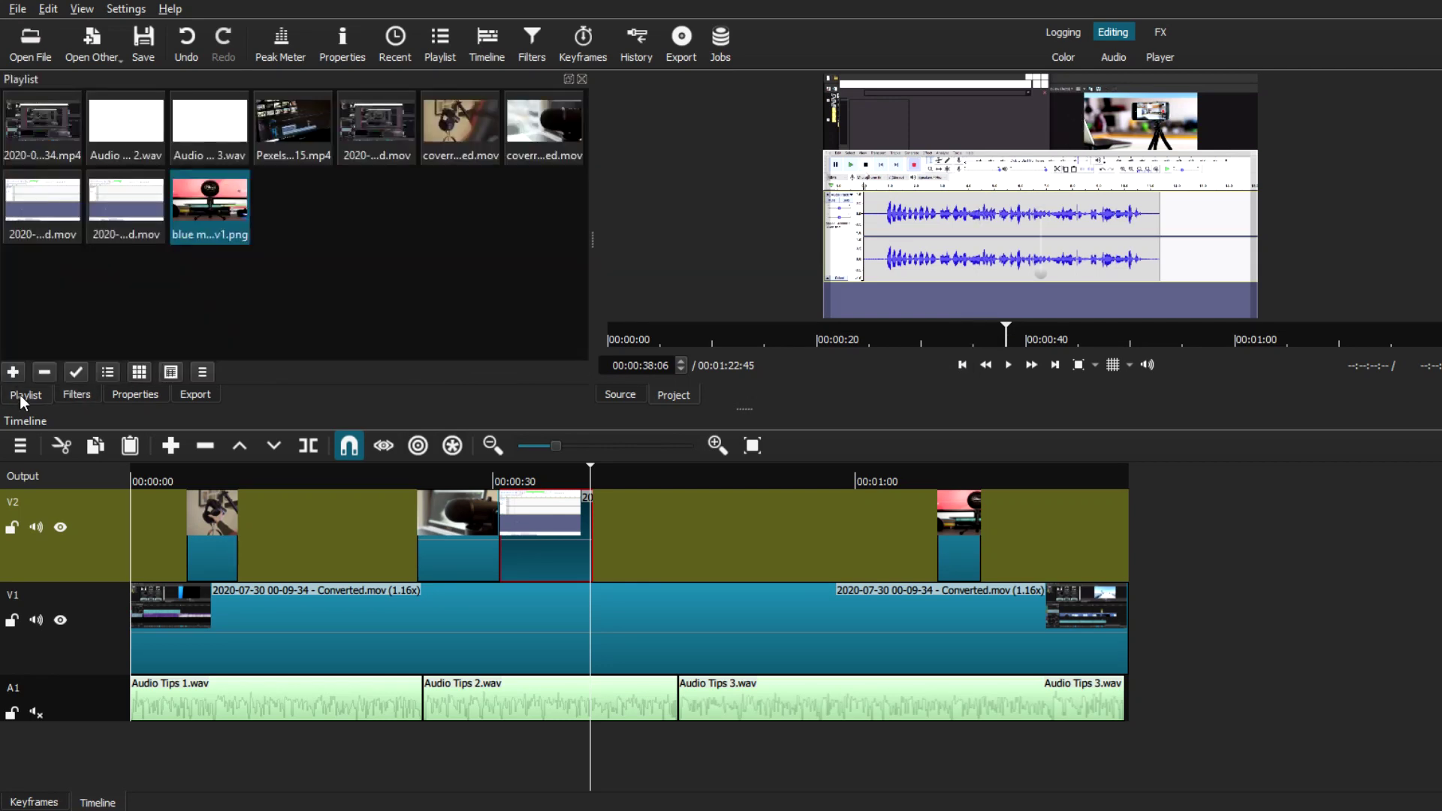
# Step: Try moving the screen-recording clip earlier near 00:30, then undo the move
pyautogui.click(499, 478)
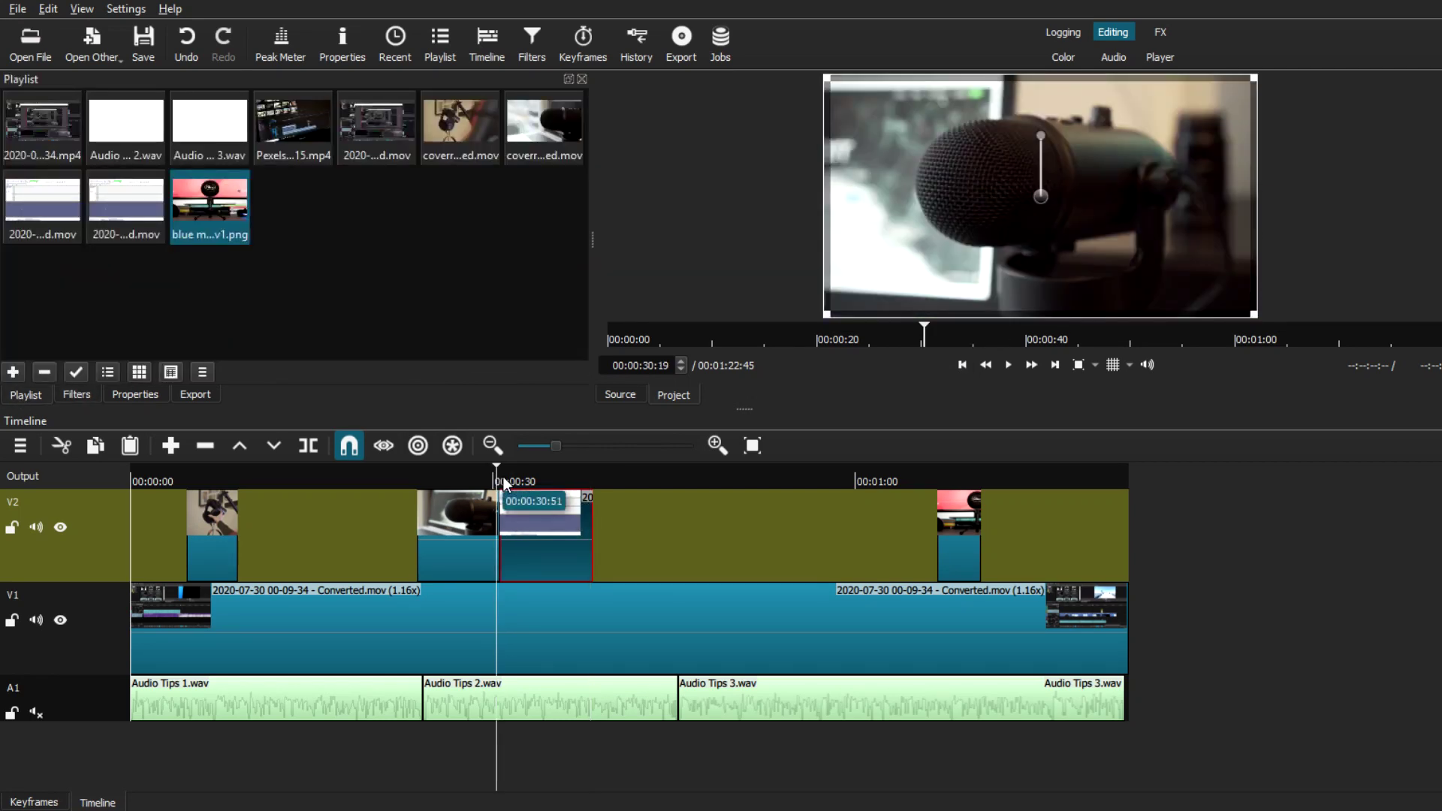
pyautogui.moveTo(547, 537); pyautogui.dragTo(521, 539)
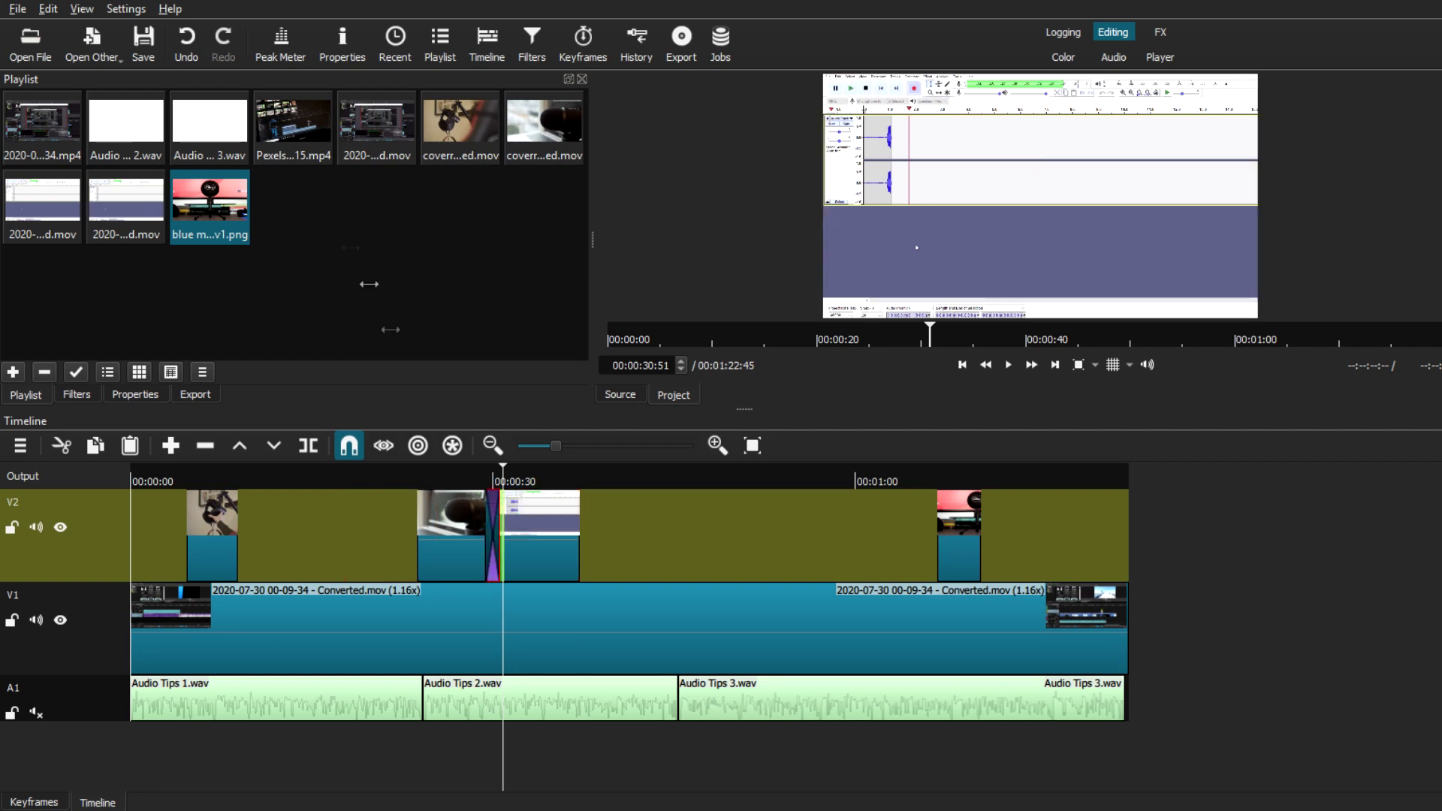
pyautogui.click(186, 42)
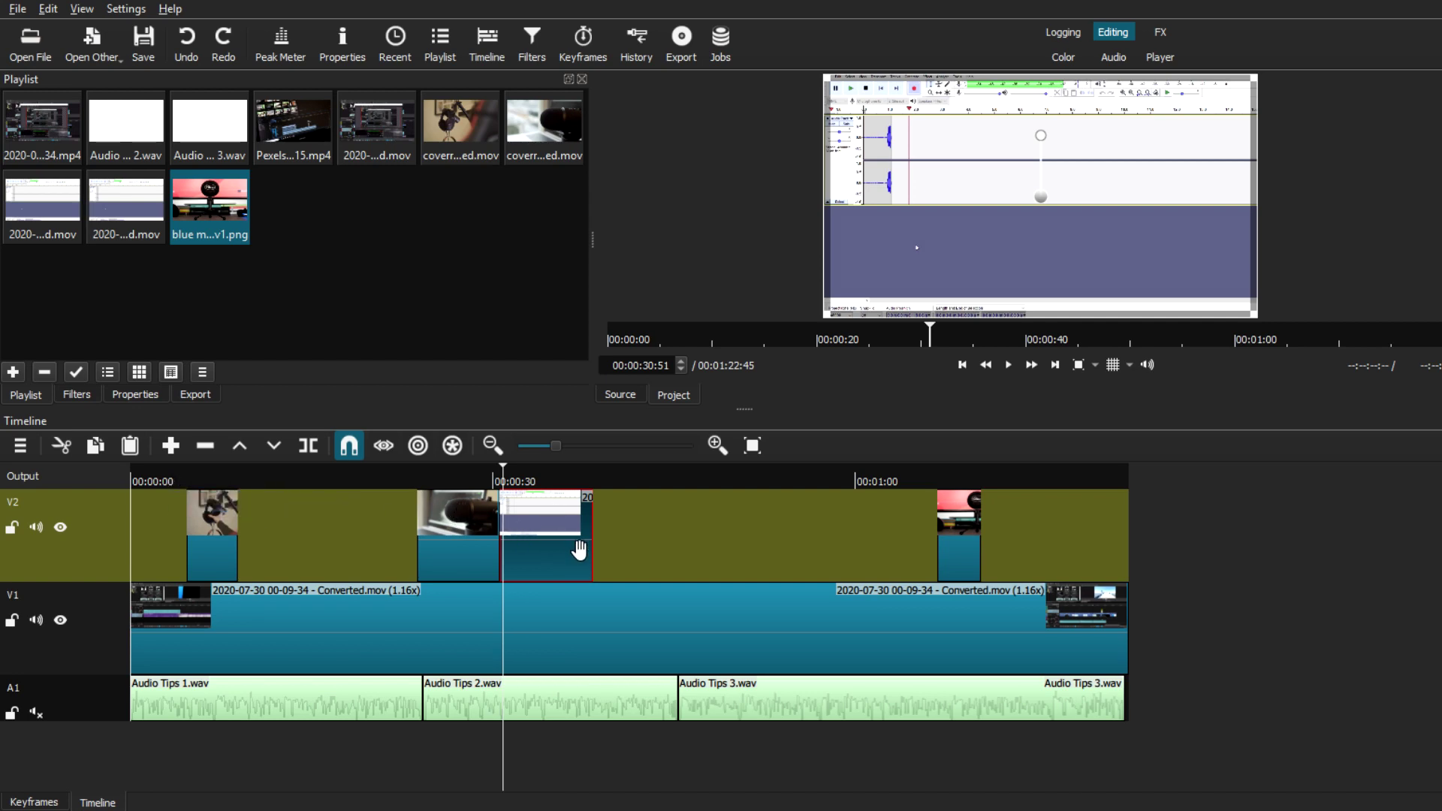
# Step: Play the blue mic v1.png image near 00:01:08, then select it and show its filters
pyautogui.click(958, 467)
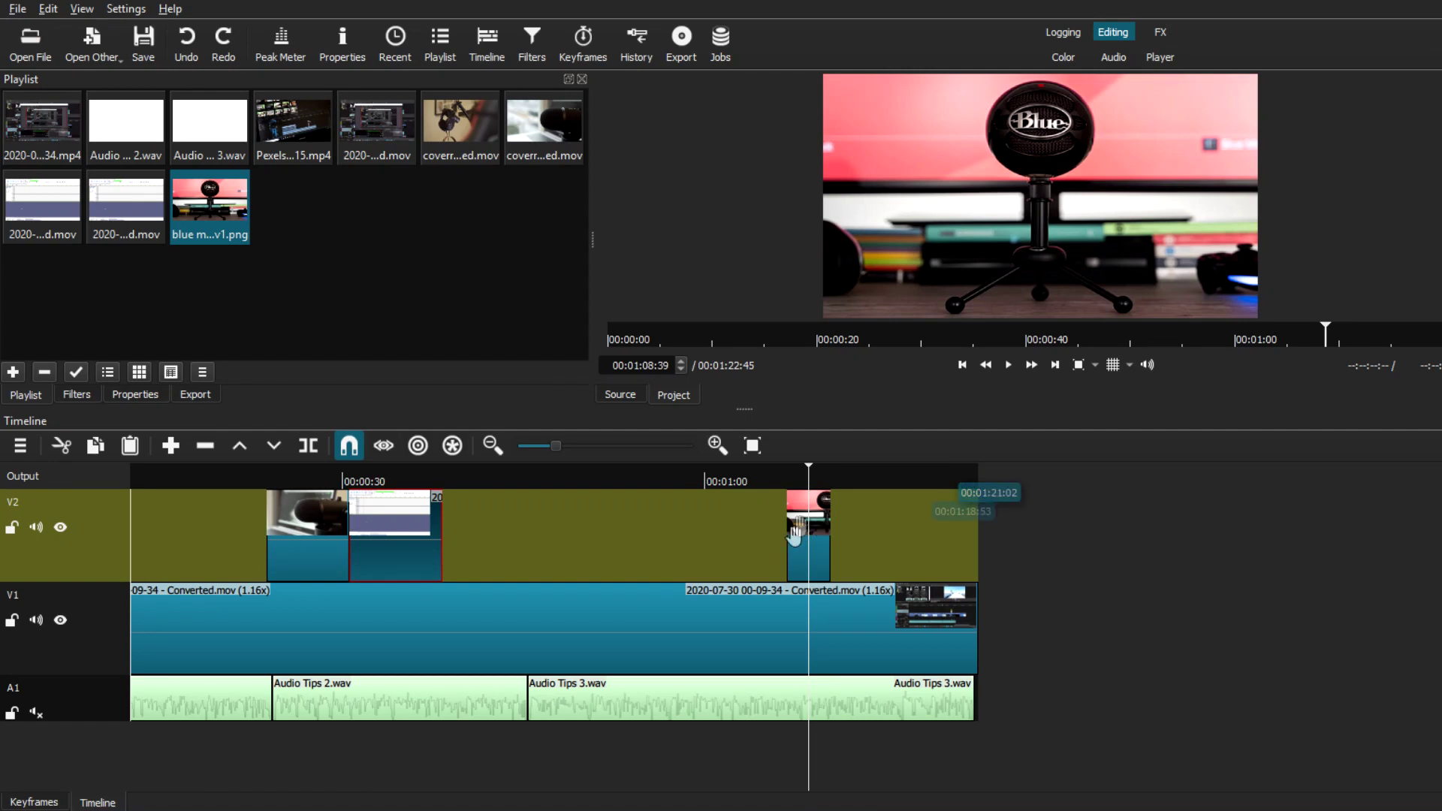
pyautogui.click(1008, 365)
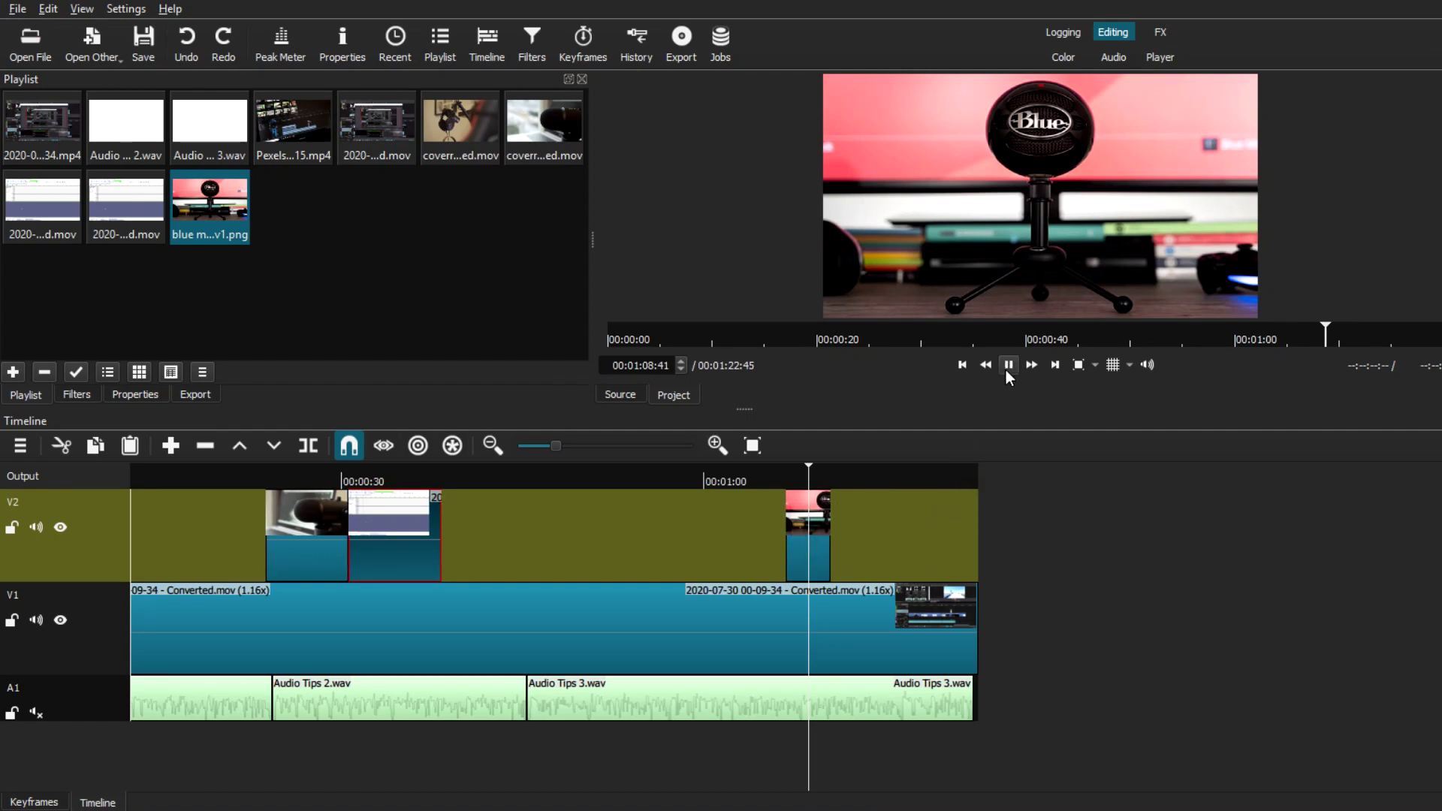
pyautogui.click(1008, 365)
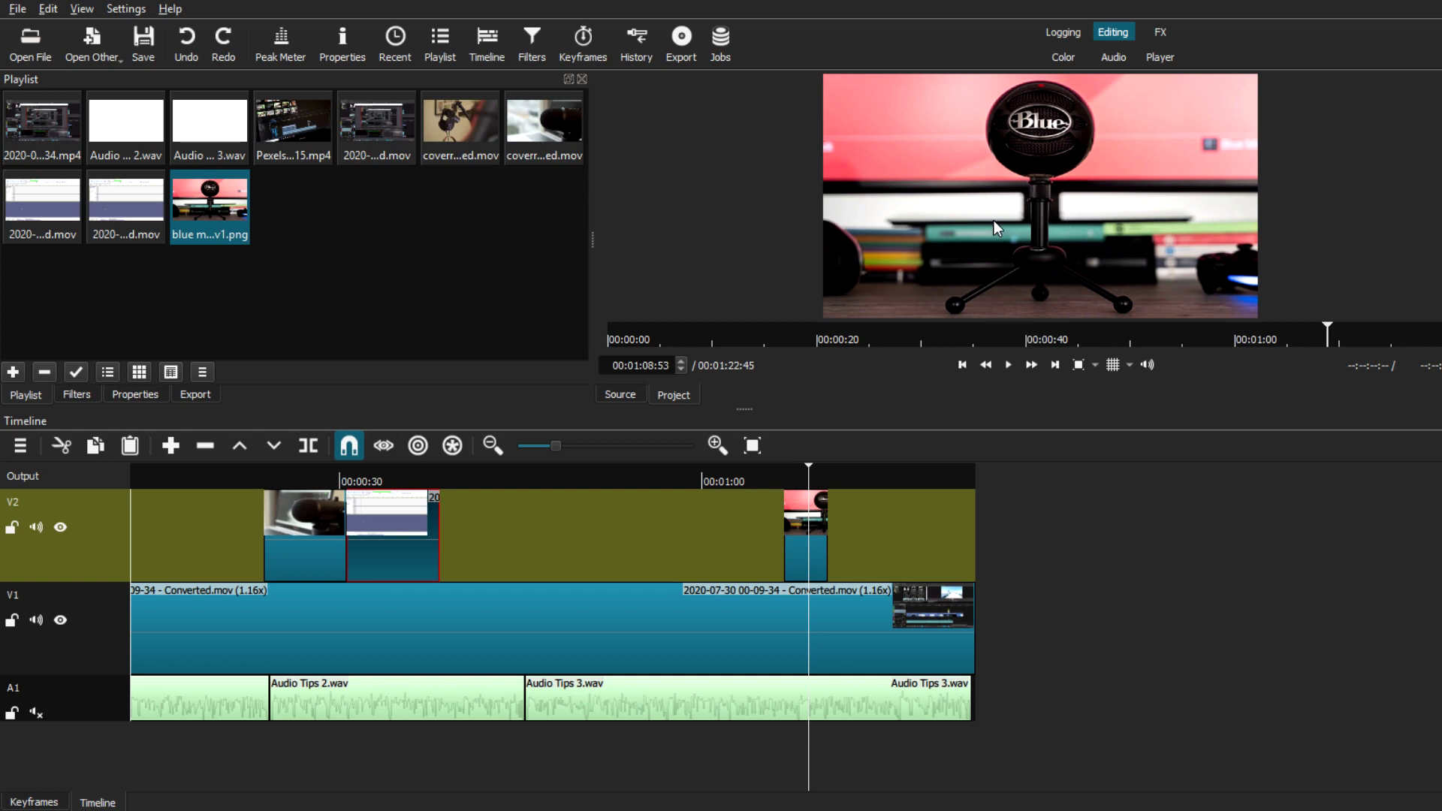
pyautogui.click(799, 509)
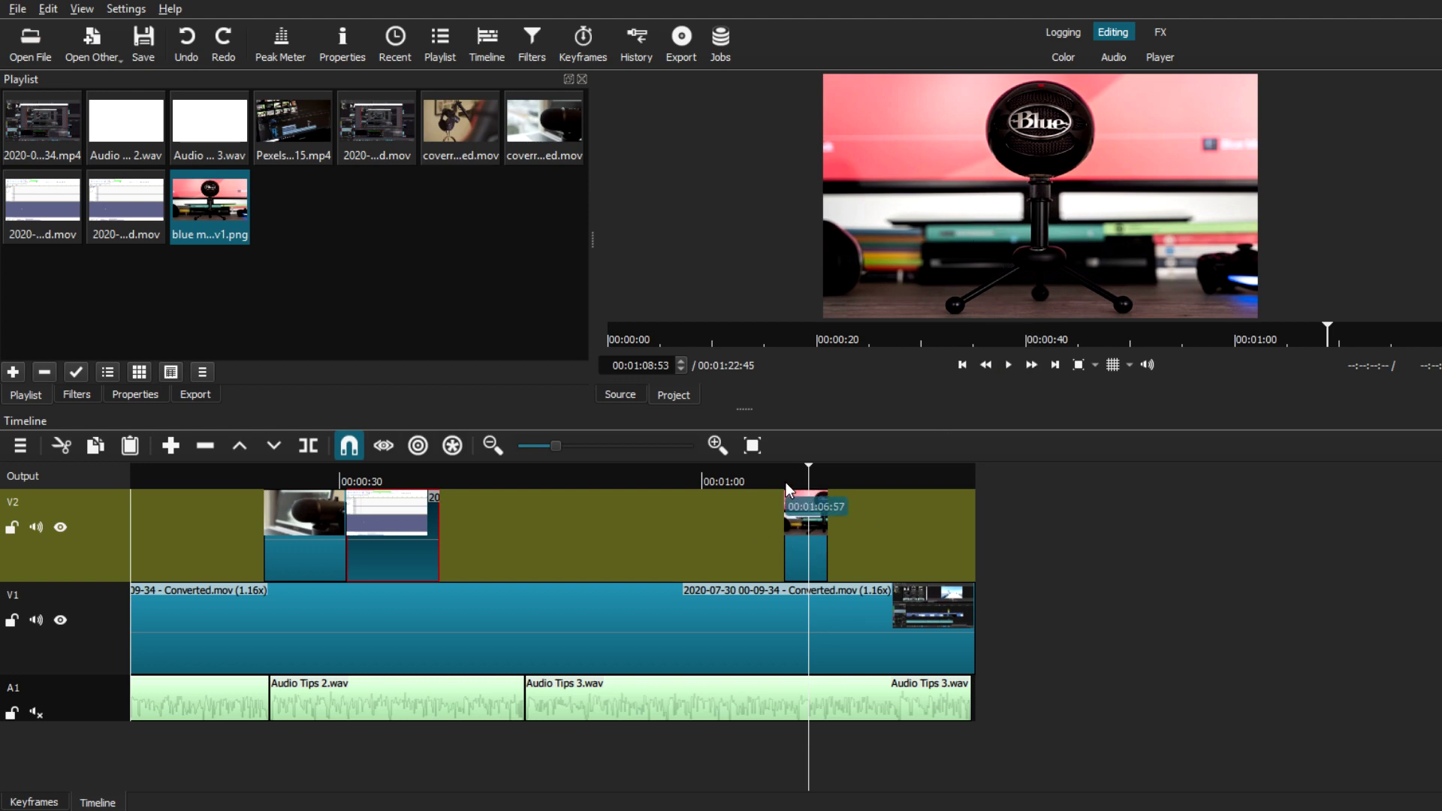
pyautogui.click(88, 400)
# Step: Add a Size, Position & Rotate video filter to the blue mic v1.png image
pyautogui.click(22, 257)
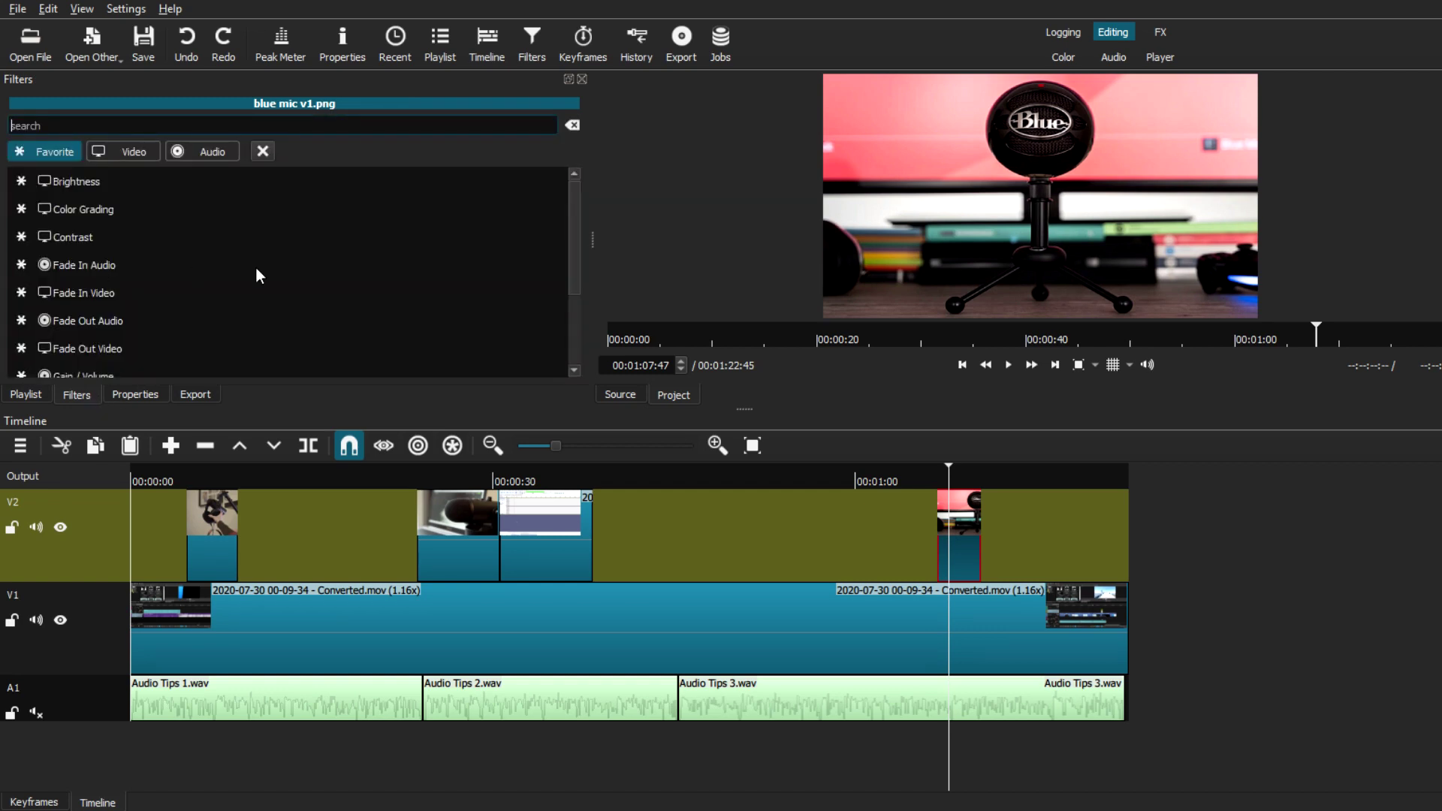
pyautogui.scroll(-1, 257, 268)
pyautogui.scroll(-1, 256, 268)
pyautogui.click(124, 308)
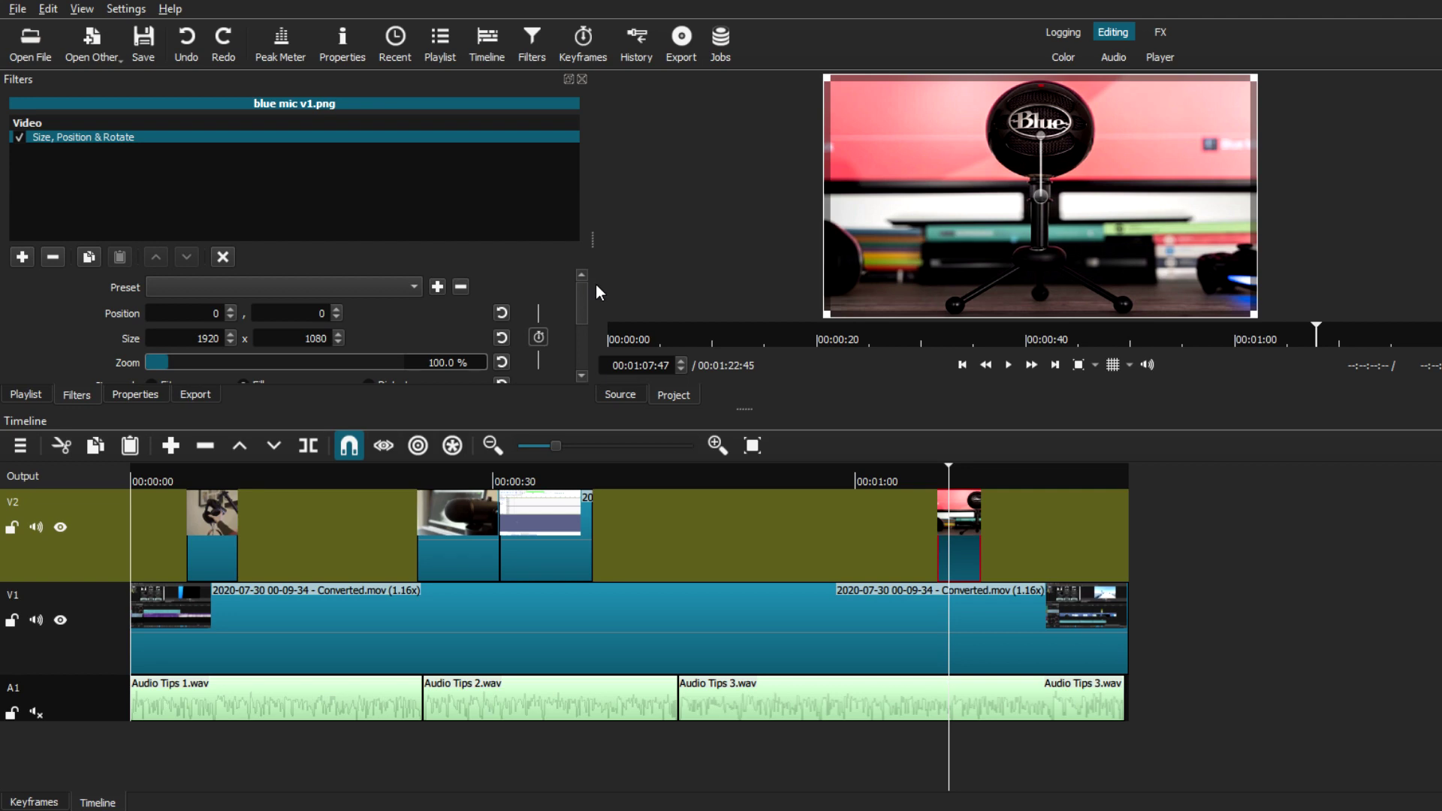
# Step: Zoom the blue mic image to 124.2% (2385 x 1341) and enable size keyframing
pyautogui.moveTo(579, 297); pyautogui.dragTo(580, 311)
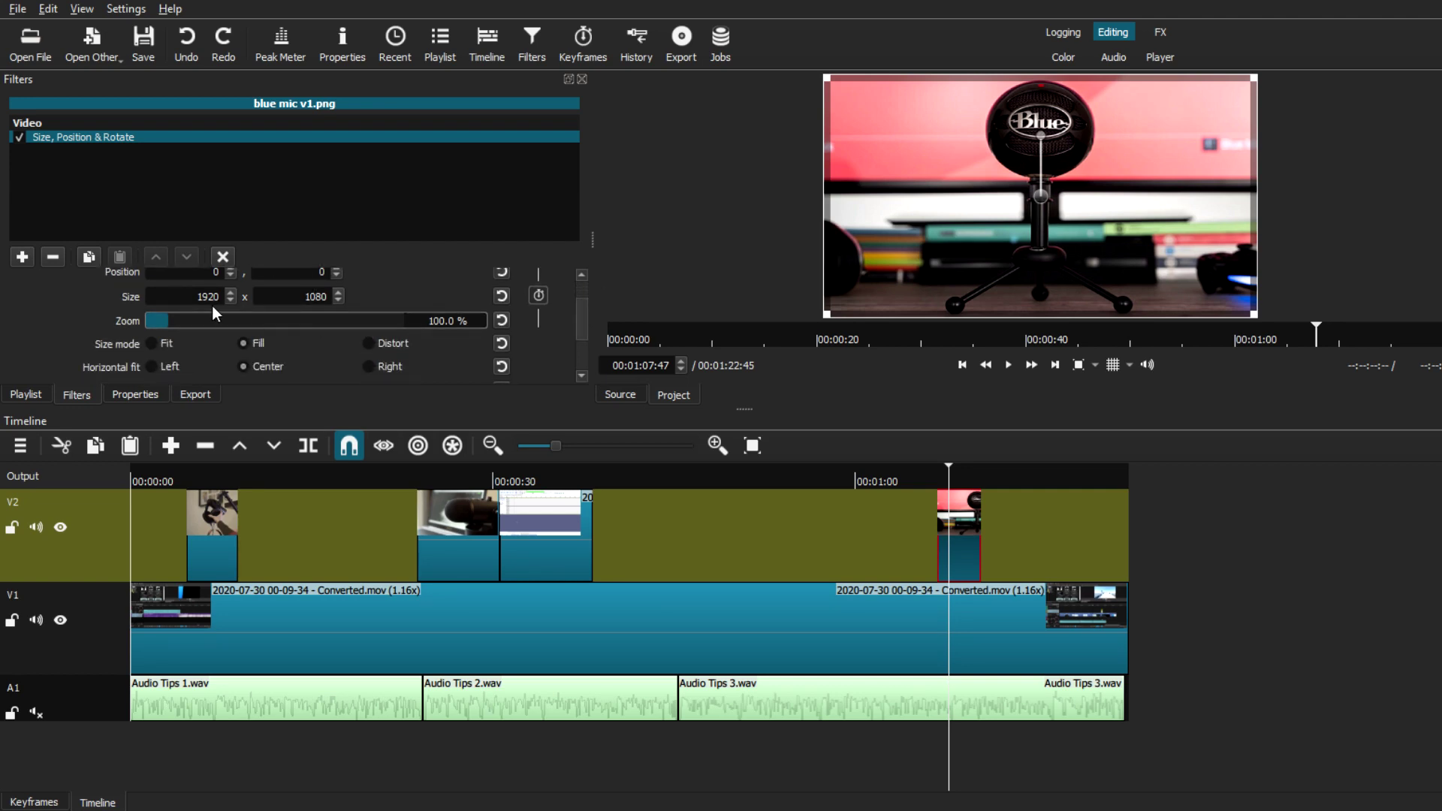
pyautogui.click(174, 322)
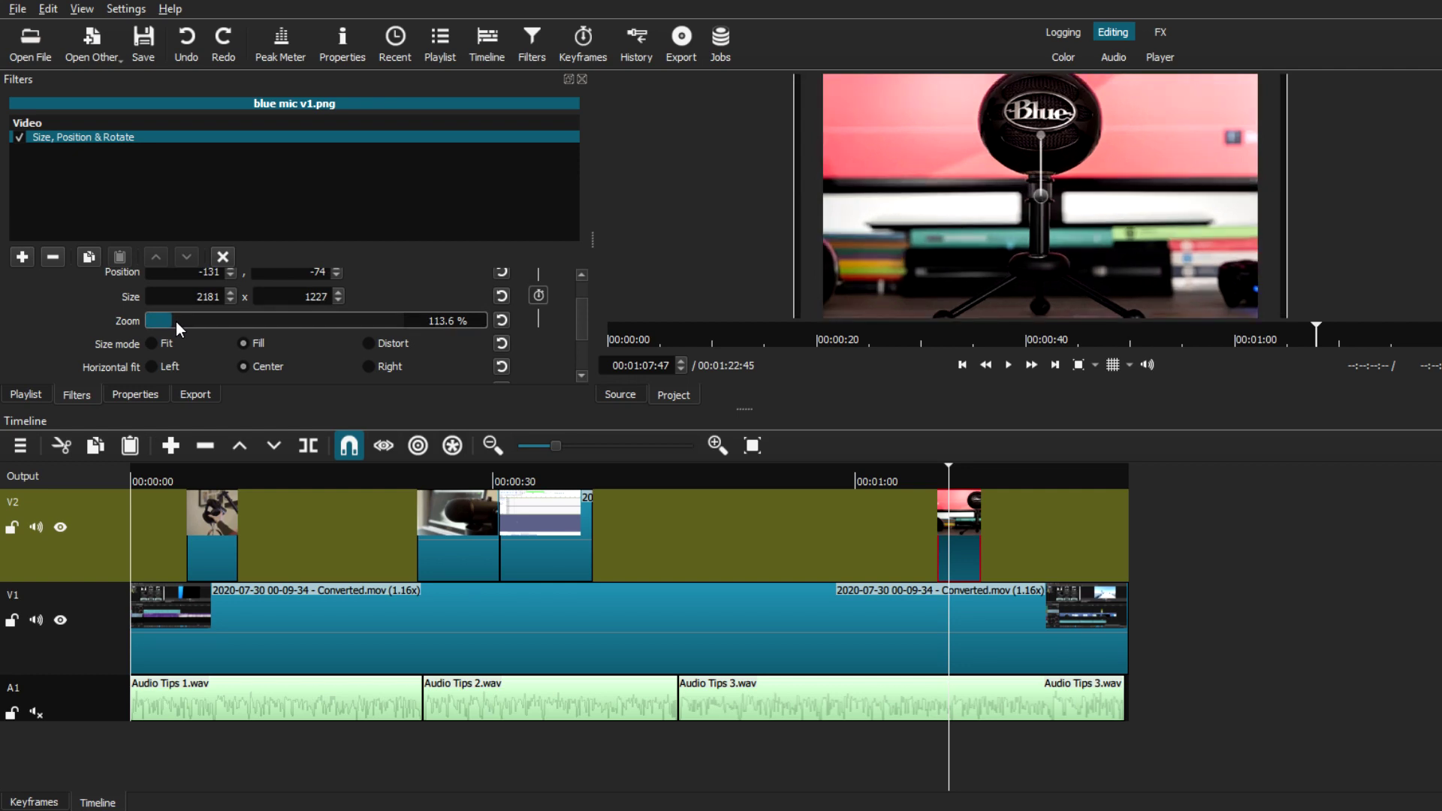
pyautogui.click(178, 322)
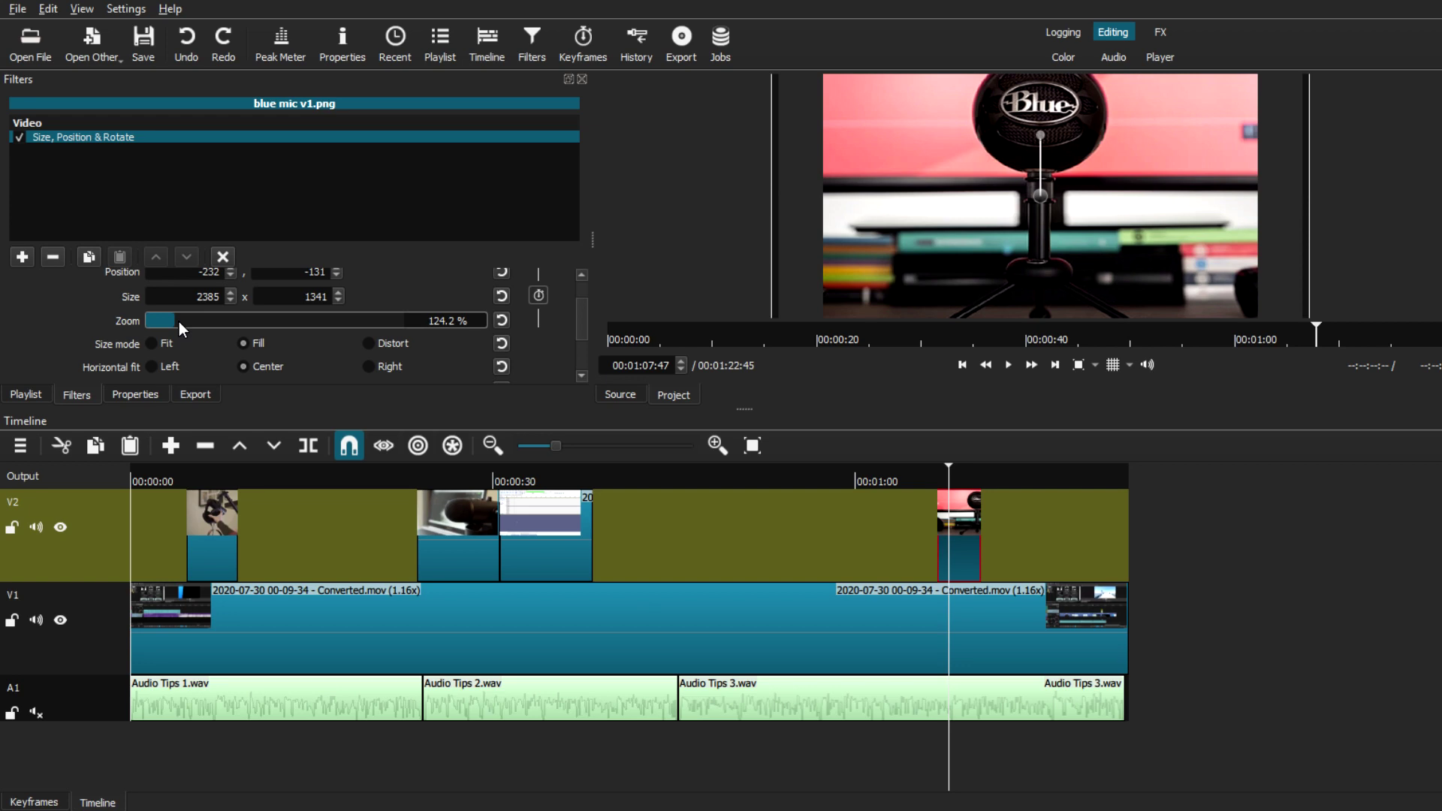
pyautogui.click(542, 294)
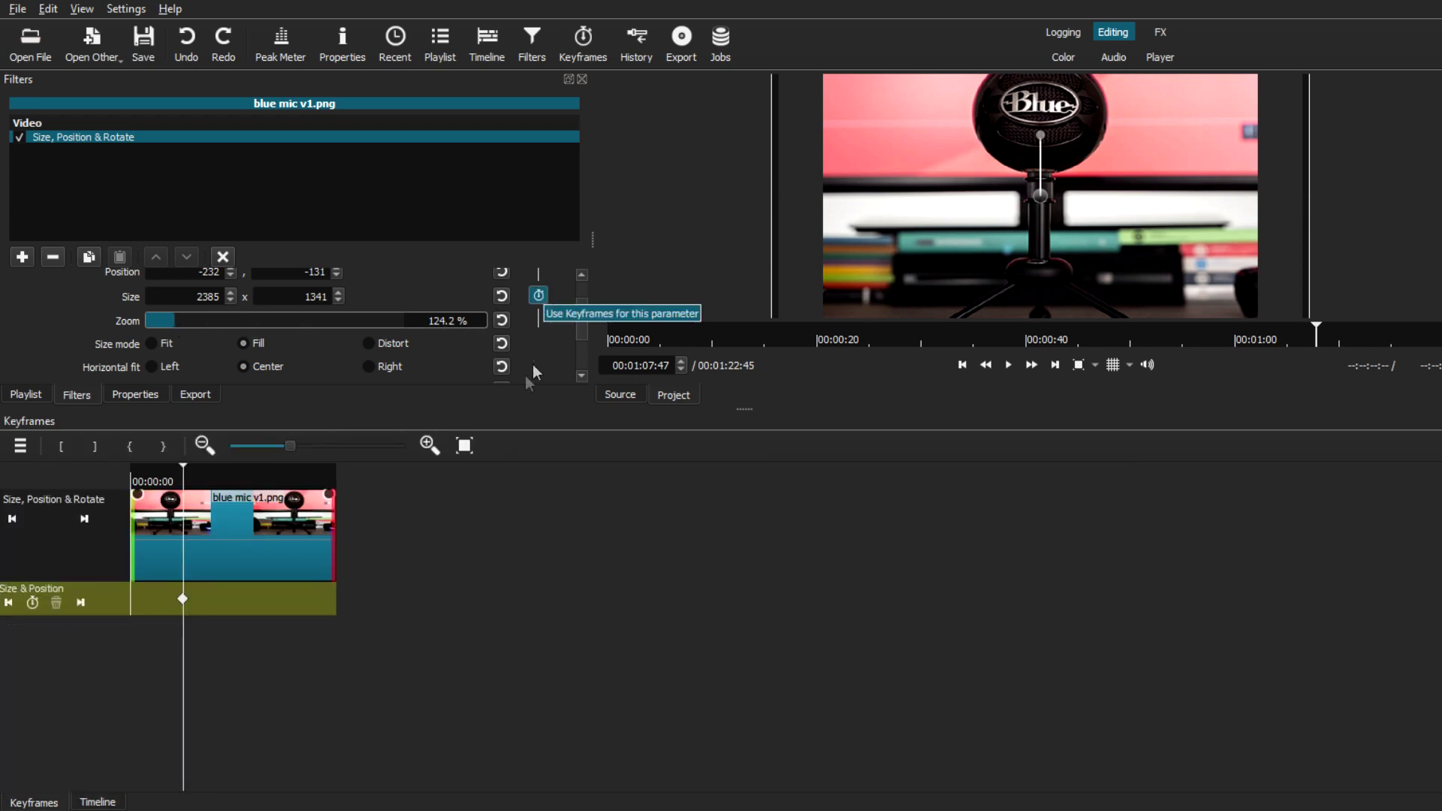
# Step: Stretch the zoom ramp from 100% across the whole blue mic clip, about 03:06
pyautogui.moveTo(138, 500); pyautogui.dragTo(160, 496)
pyautogui.moveTo(320, 504); pyautogui.dragTo(330, 501)
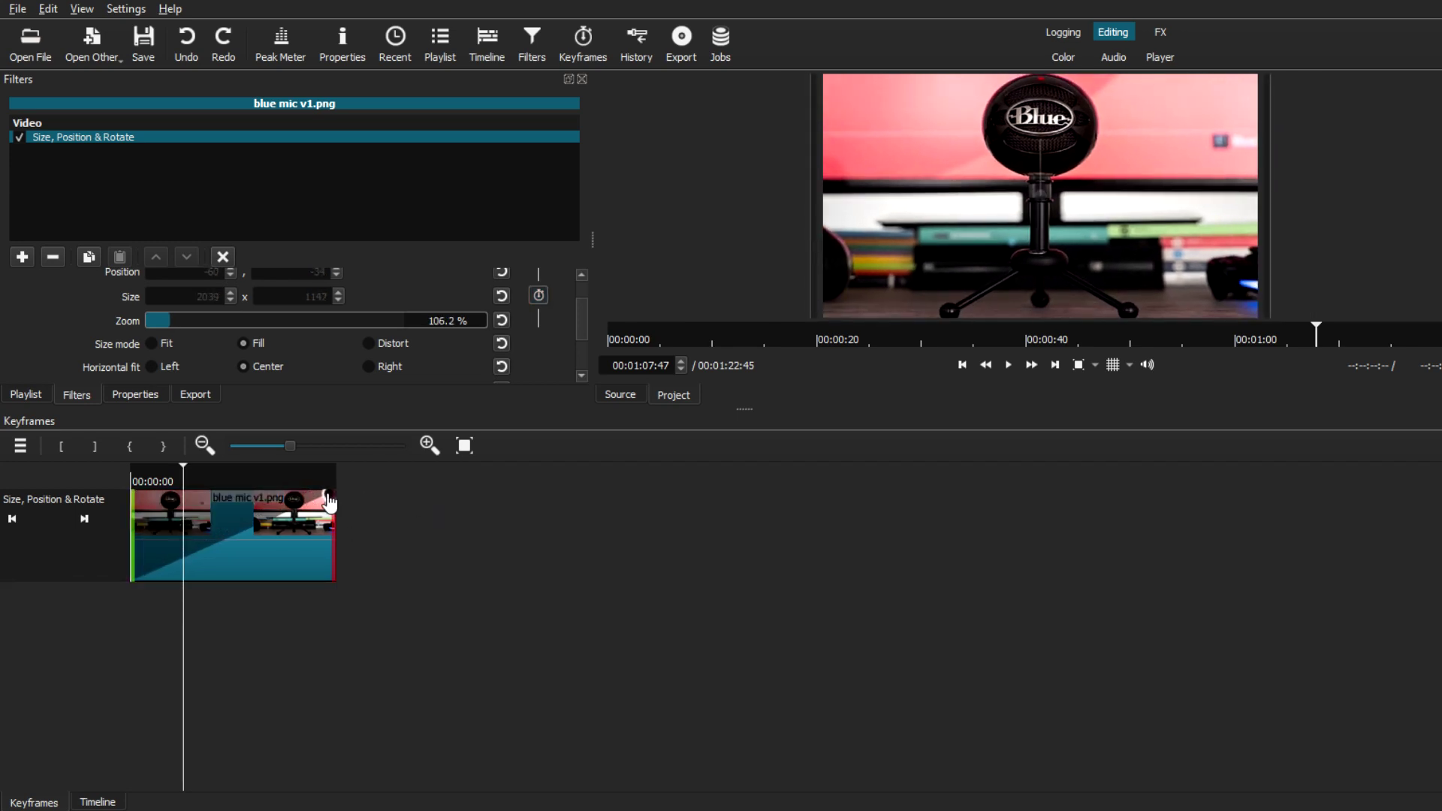
pyautogui.click(98, 800)
# Step: Play the blue mic image from just before its start to check the slow zoom-in
pyautogui.click(935, 469)
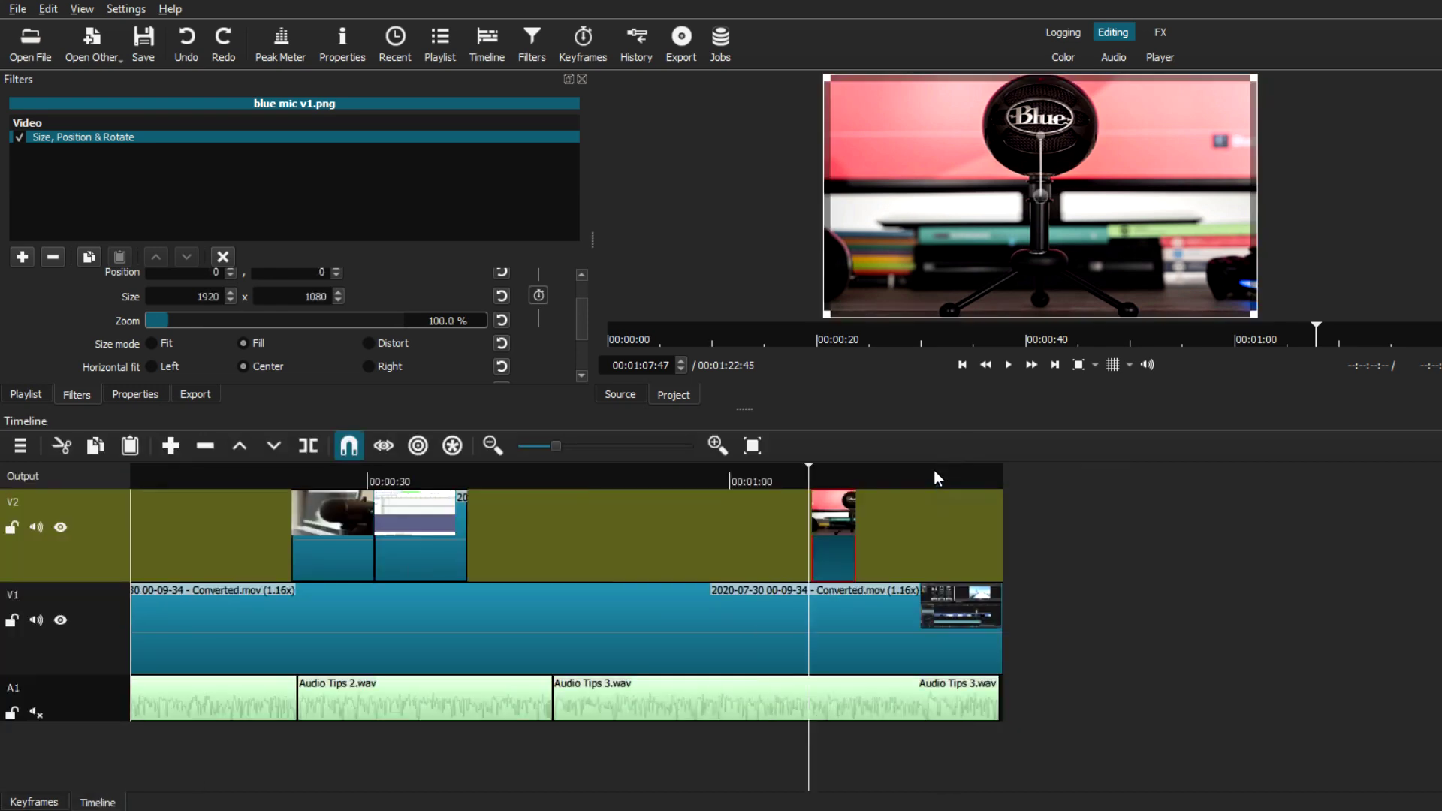
pyautogui.click(1009, 365)
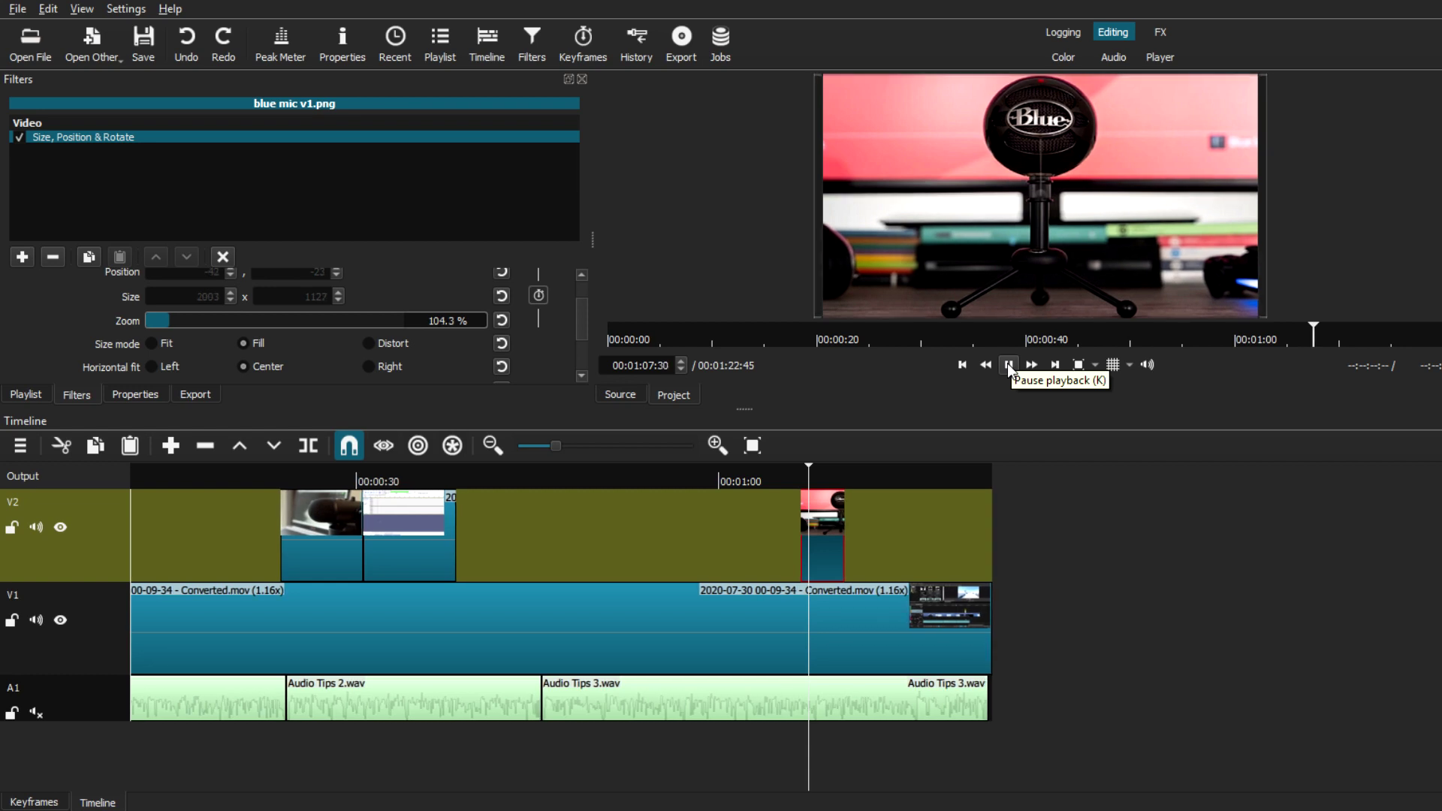
pyautogui.click(1008, 366)
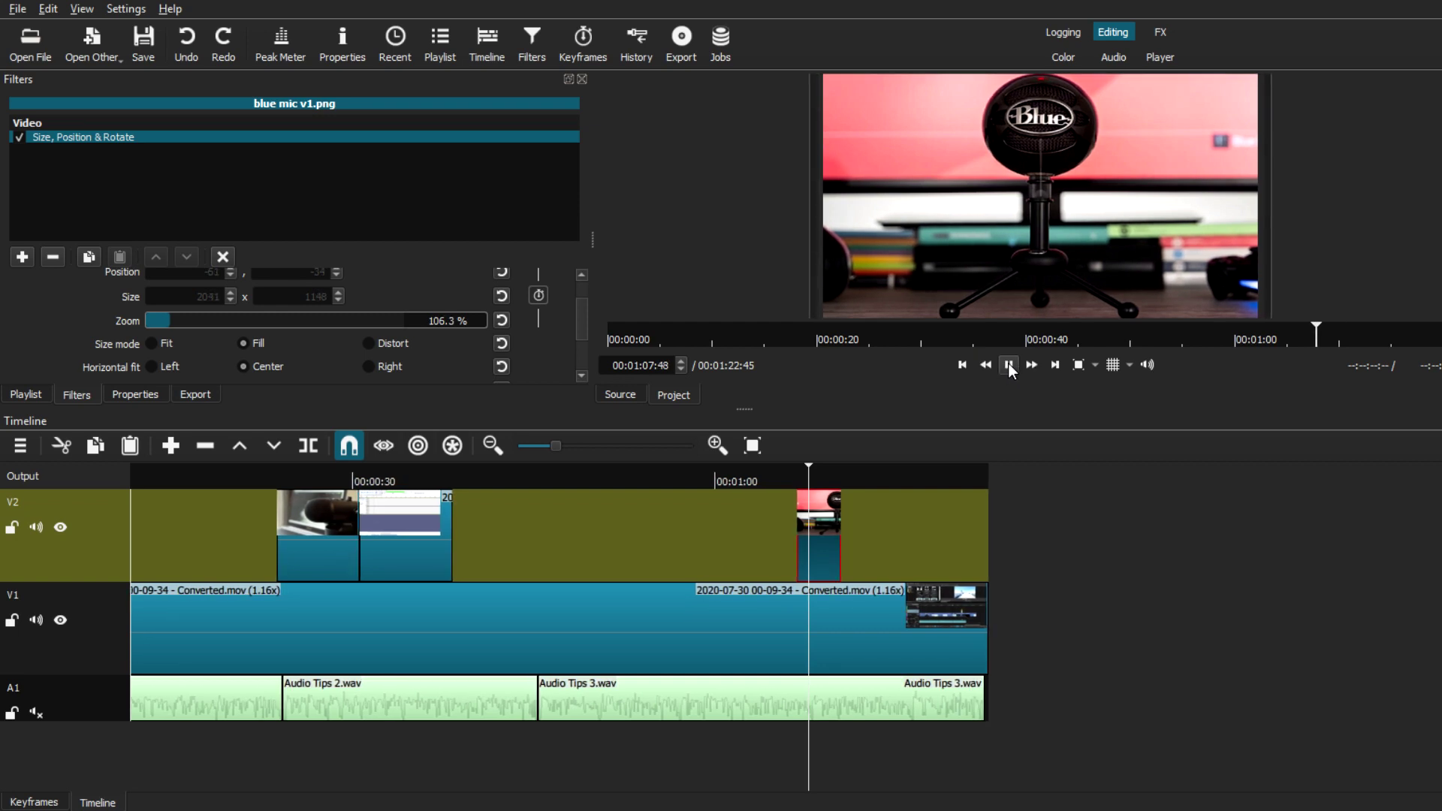
pyautogui.click(1007, 364)
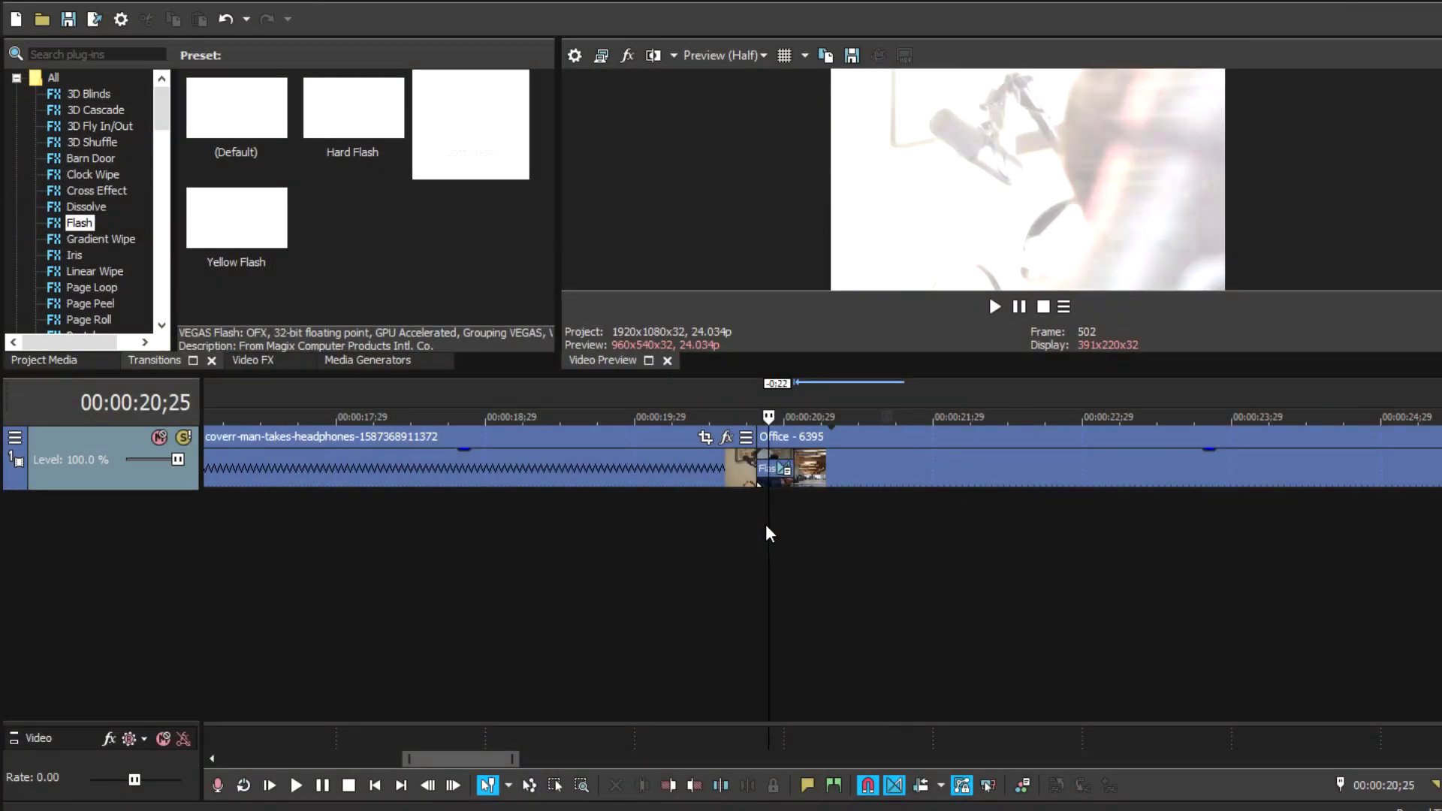
# Step: Preview playback across the Flash transition leading into the Office clip
pyautogui.click(751, 517)
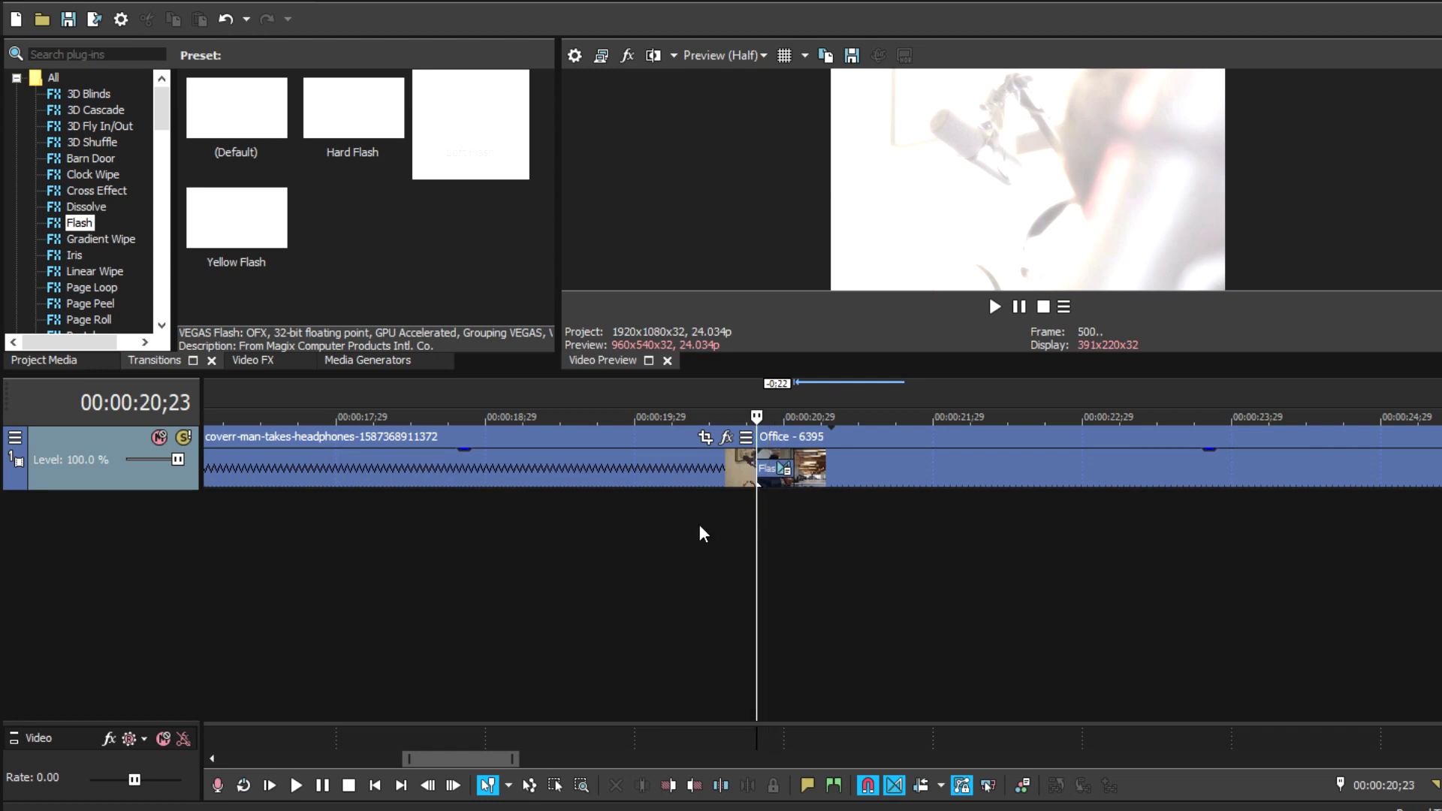
pyautogui.click(701, 533)
pyautogui.click(1019, 307)
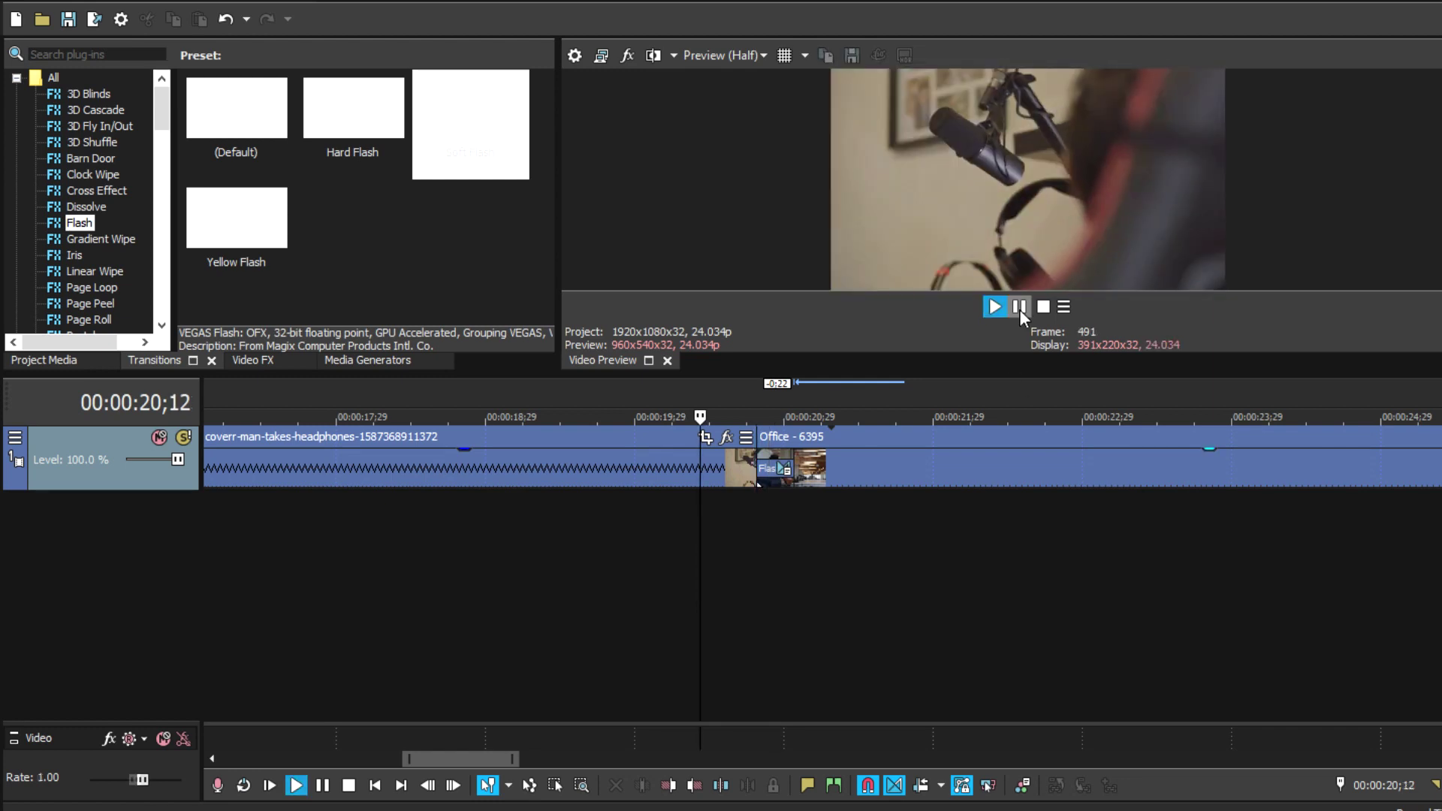
pyautogui.click(1018, 307)
# Step: Park the playhead where the Office - 6395 clip should end and select that clip
pyautogui.scroll(-10, 1003, 489)
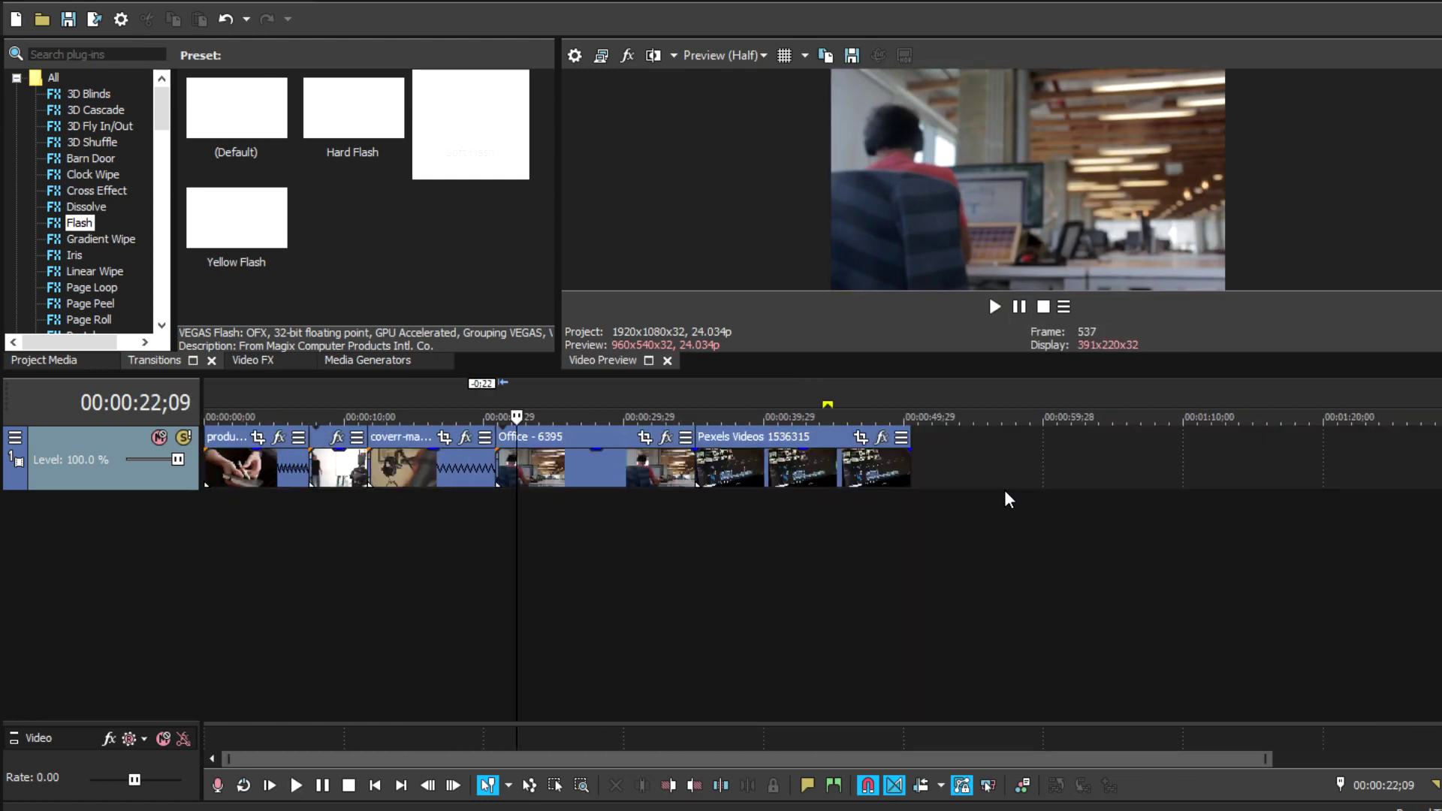
pyautogui.click(700, 507)
pyautogui.scroll(5, 804, 491)
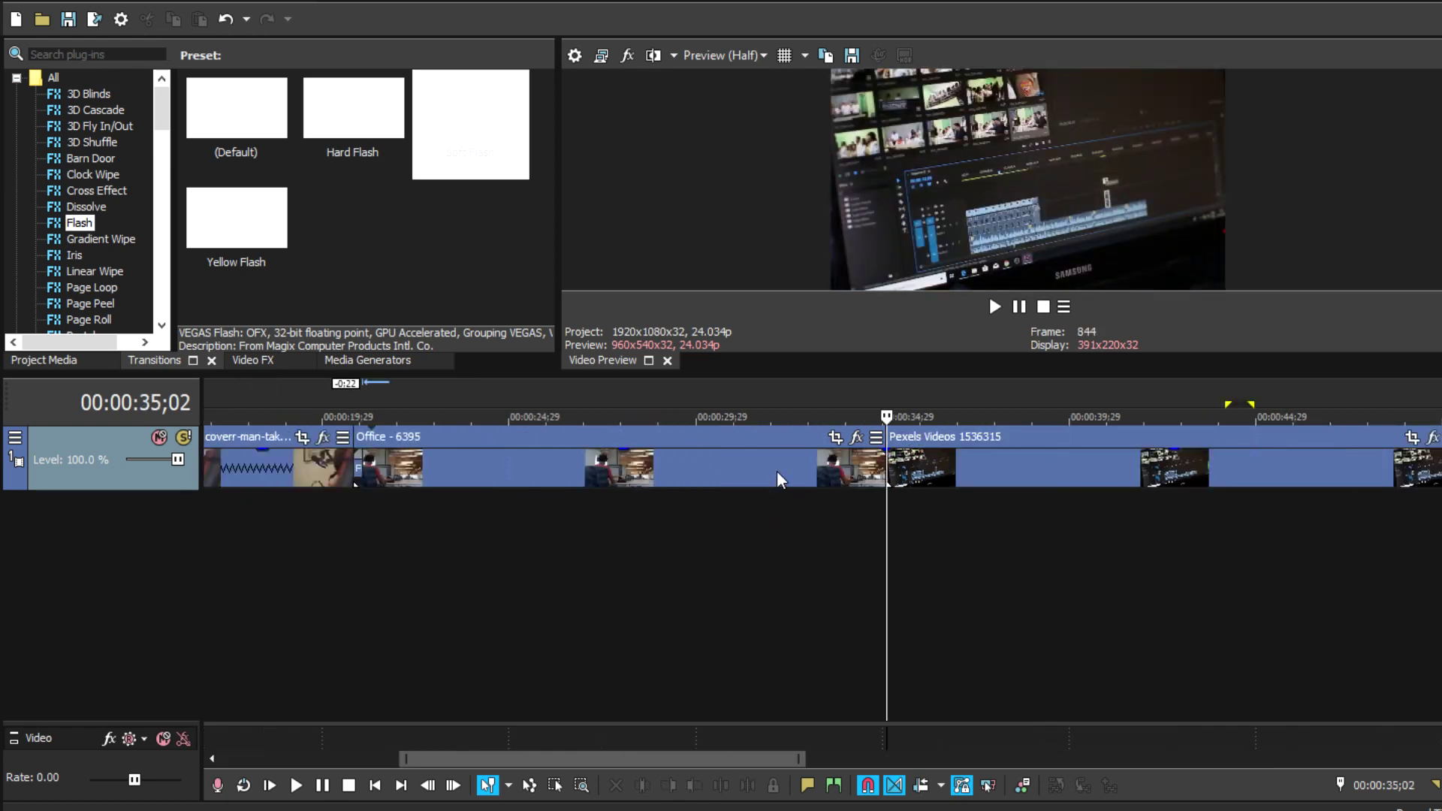
pyautogui.click(777, 474)
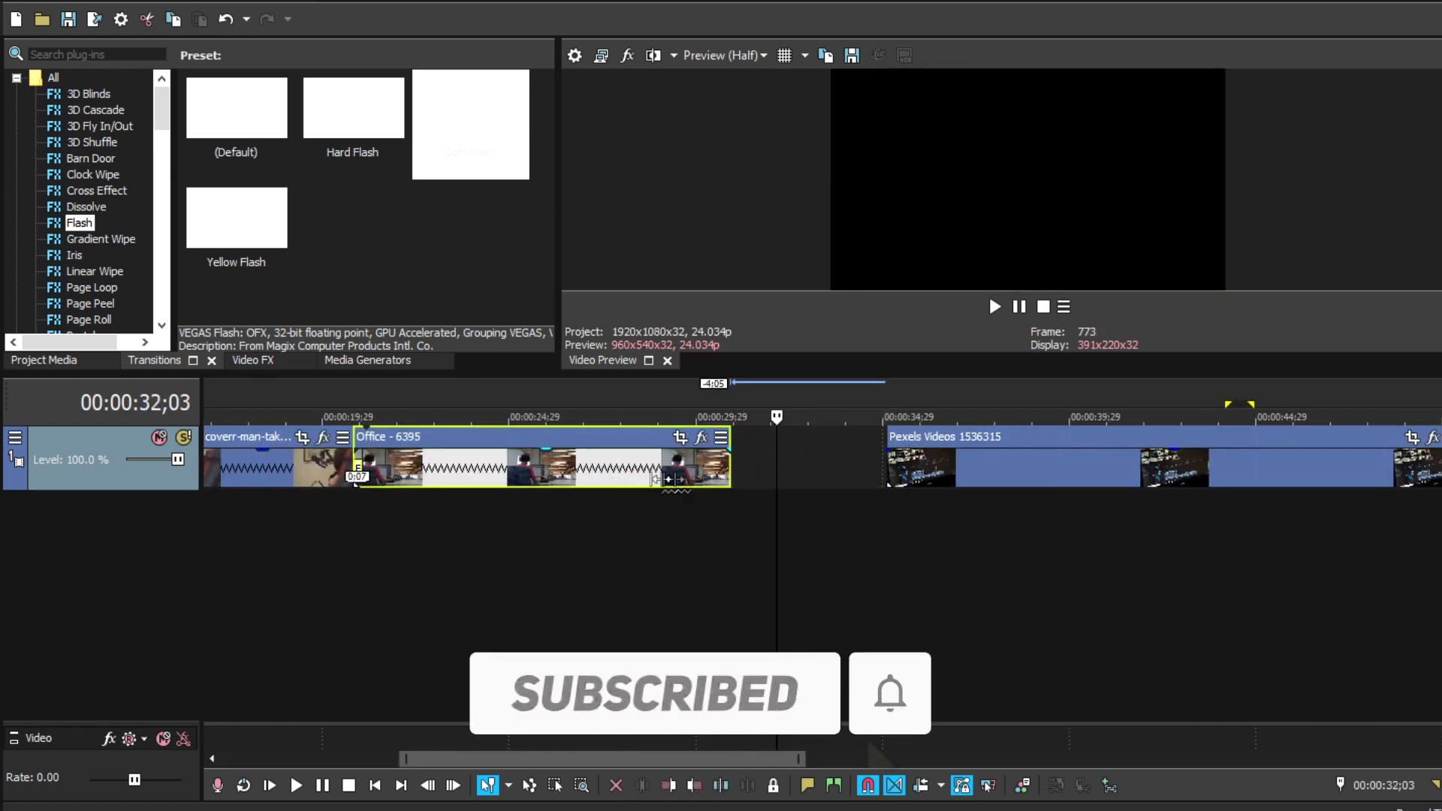